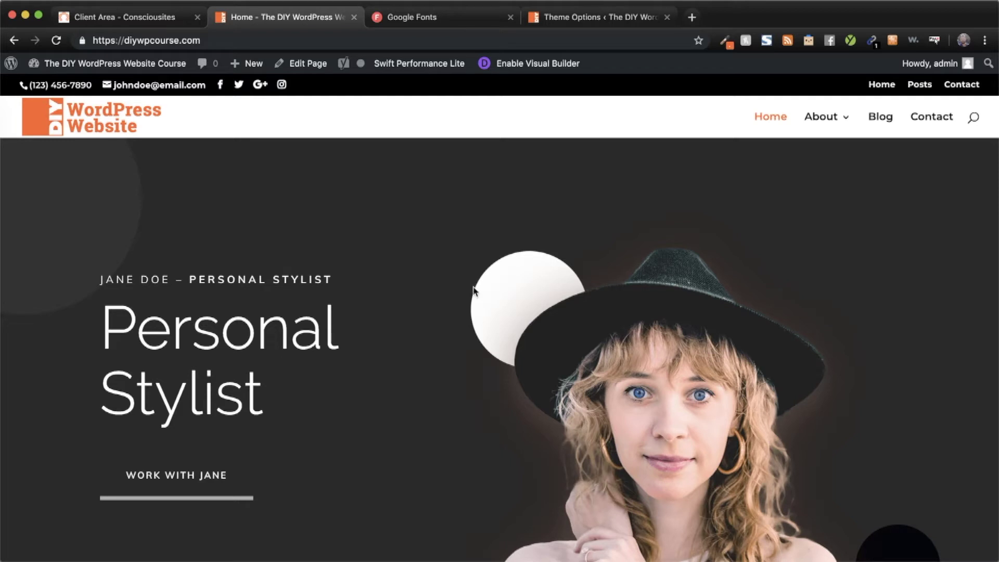
# - Go from the live site to the WordPress dashboard and open the page for adding new plugins
pyautogui.click(49, 85)
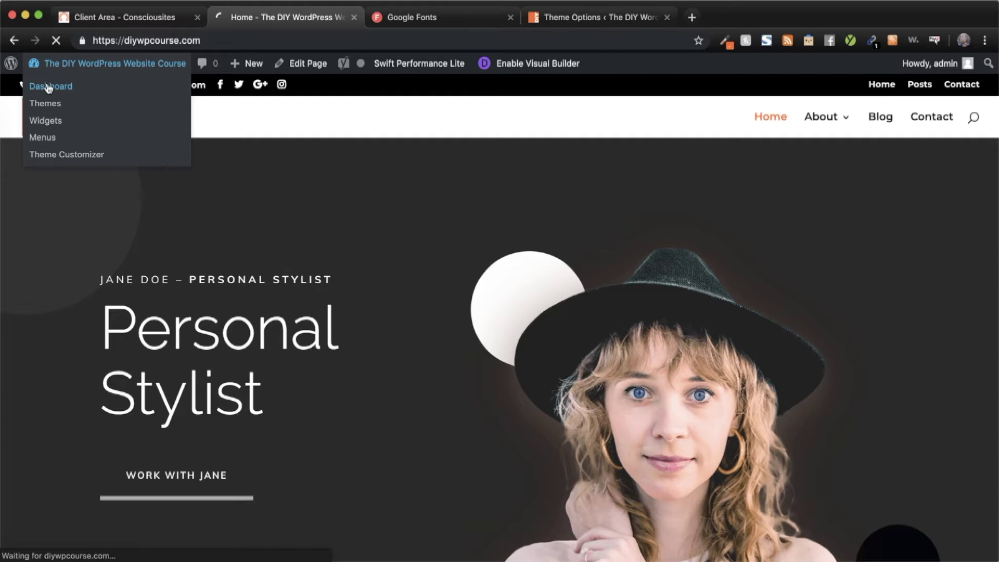
pyautogui.moveTo(45, 311)
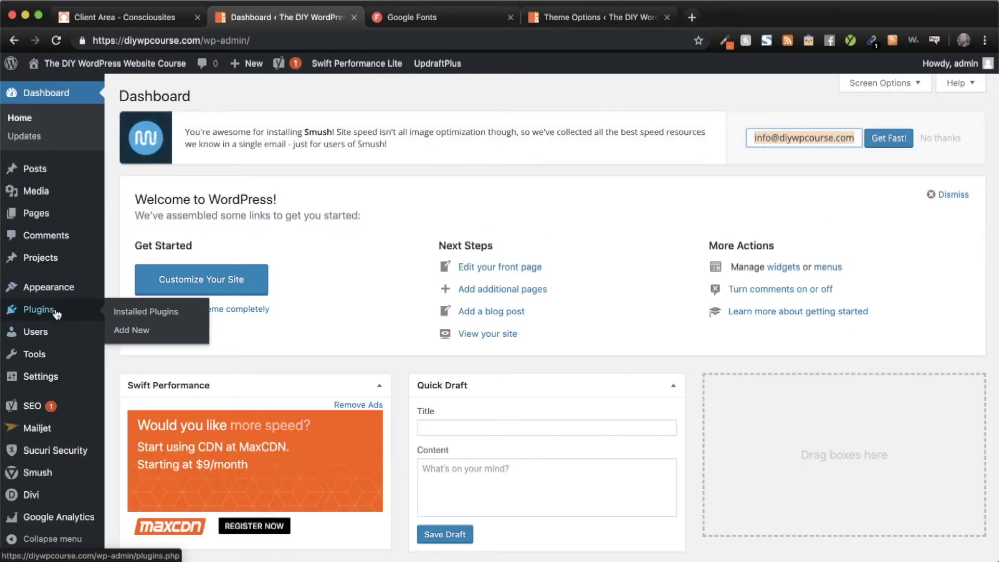
pyautogui.click(141, 332)
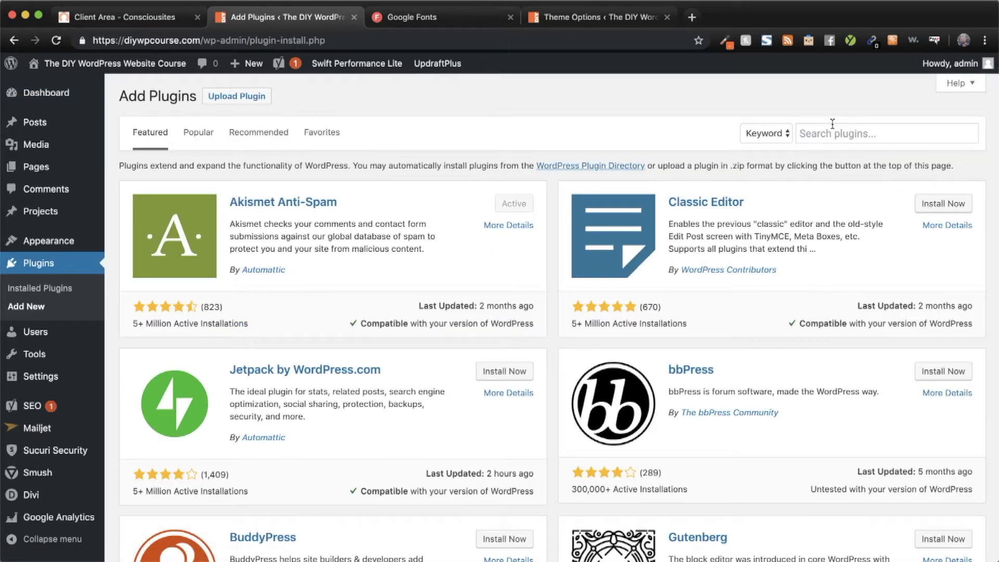
# - Search the plugin directory for "instant images"
pyautogui.click(828, 129)
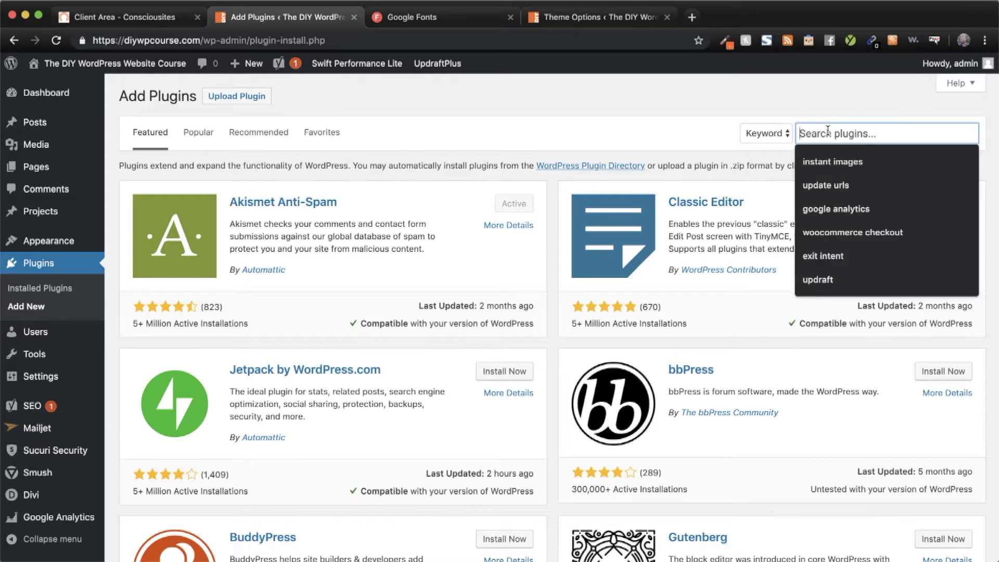
pyautogui.write('imagify')
pyautogui.press('BackSpace')
pyautogui.press('BackSpace')
pyautogui.press('BackSpace')
pyautogui.press('BackSpace')
pyautogui.press('BackSpace')
pyautogui.press('BackSpace')
pyautogui.write('ns')
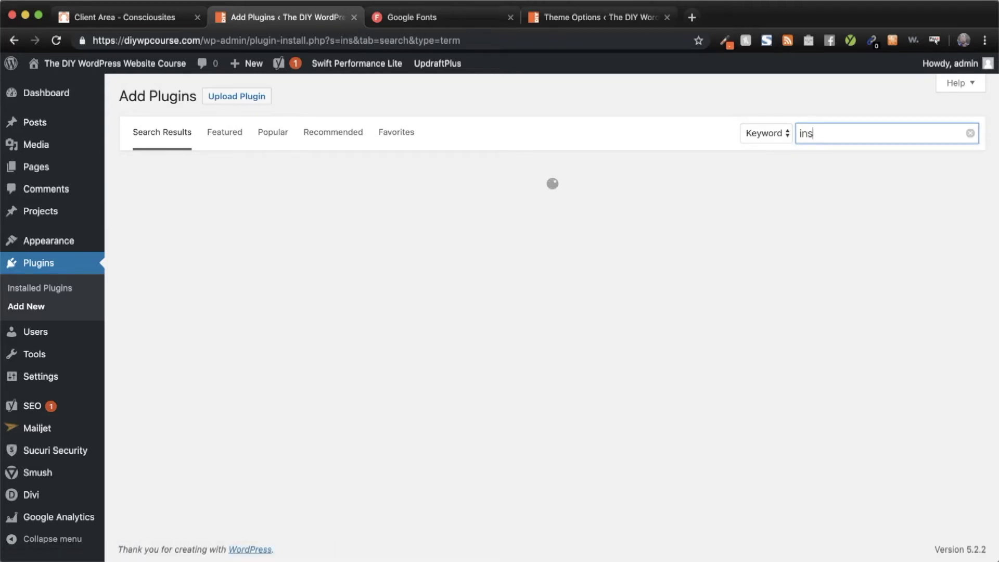
pyautogui.write('tant imags')
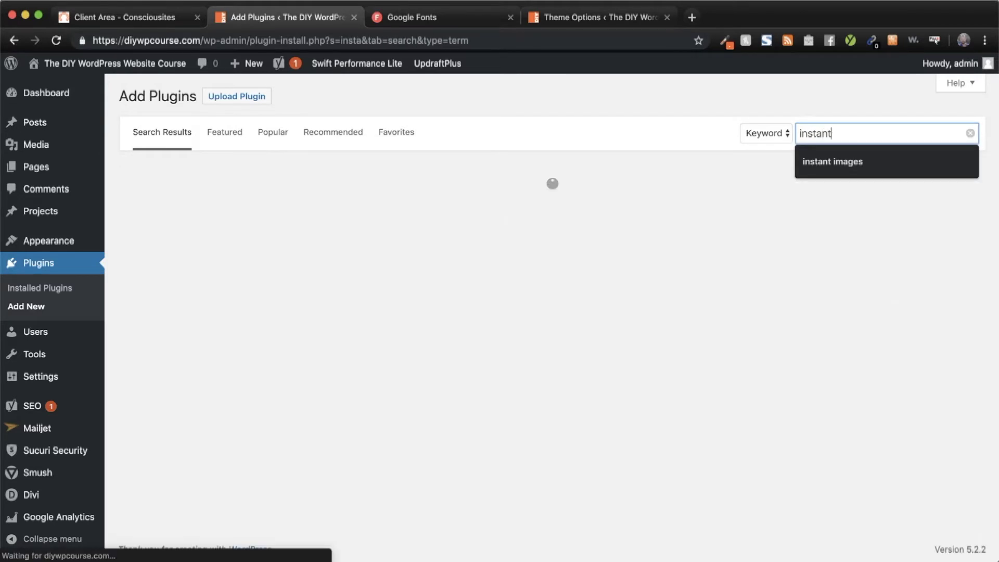
pyautogui.press('BackSpace')
pyautogui.write('es')
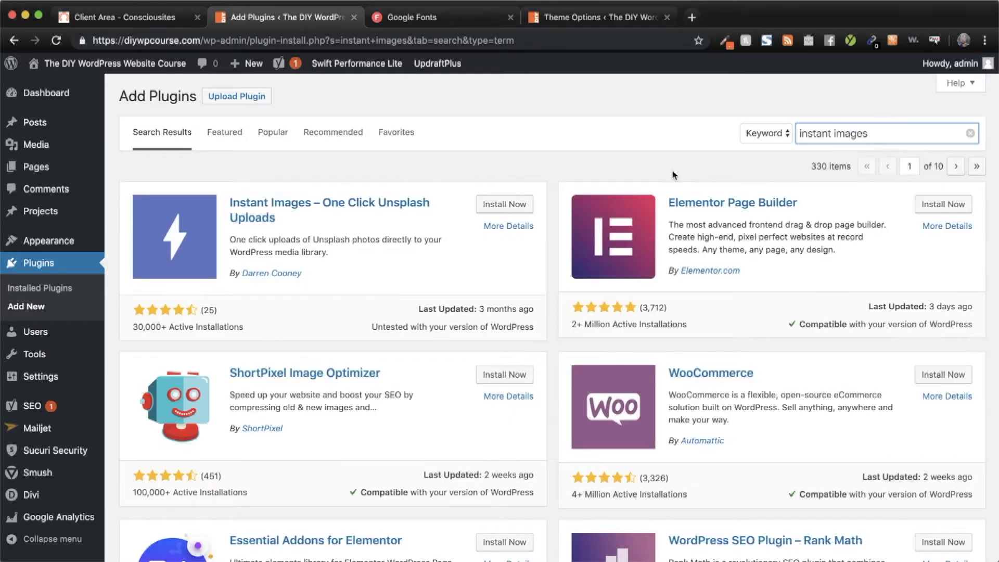
# - Install and activate the Instant Images – One Click Unsplash Uploads plugin, and find its entry among the installed plugins
pyautogui.click(517, 205)
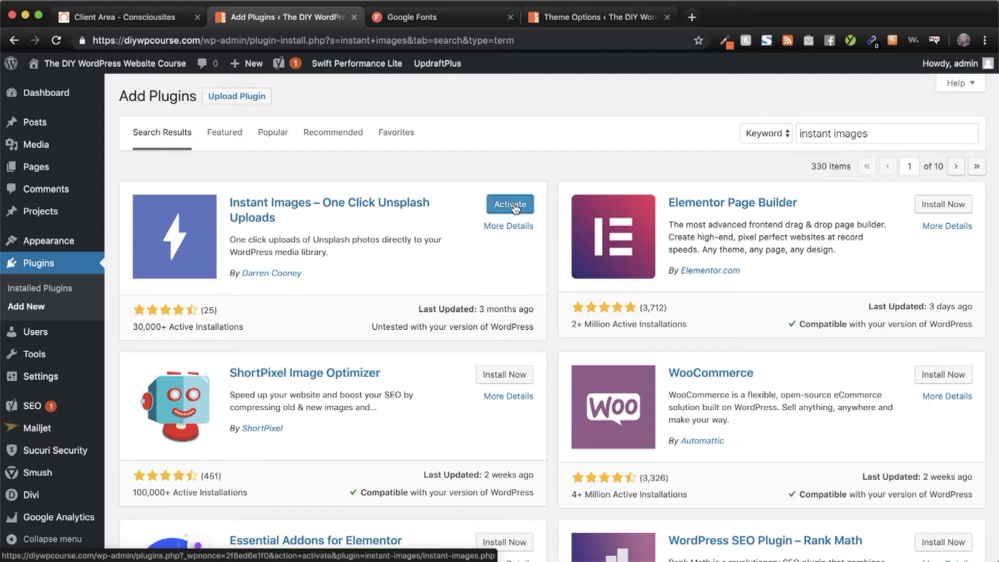
pyautogui.click(514, 209)
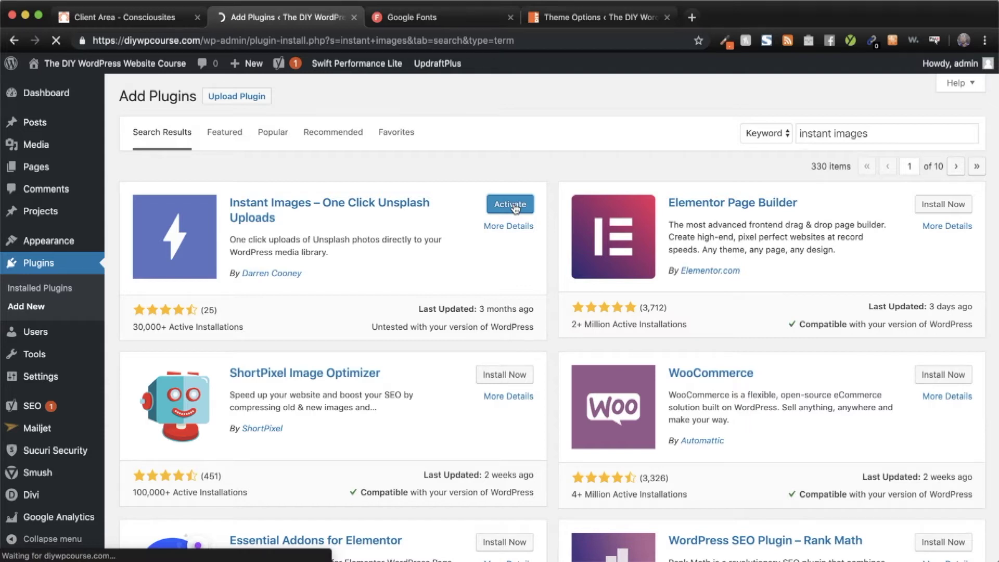
pyautogui.scroll(-3, 212, 419)
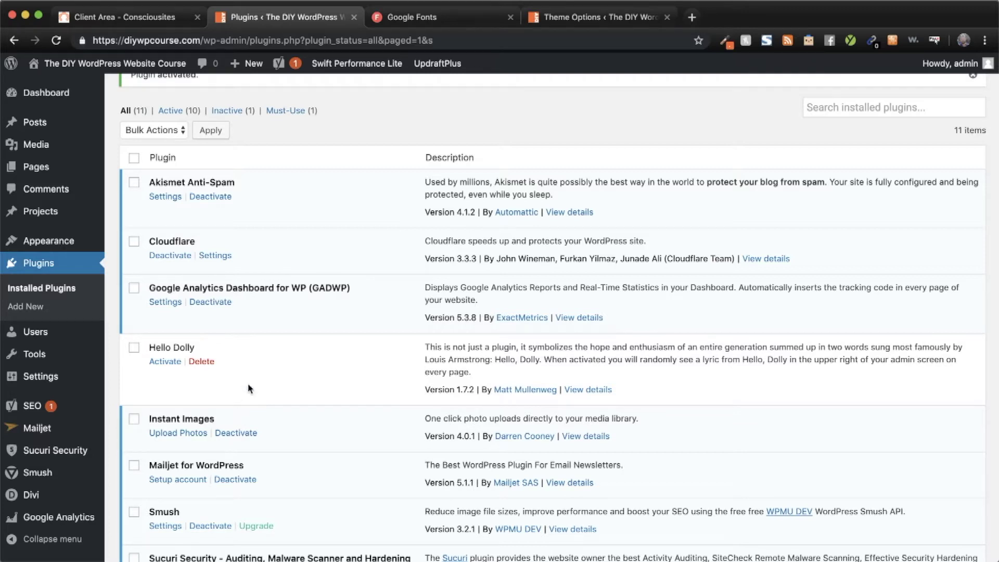
# - Open unsplash.com in a new browser tab and browse the free photos on its home page
pyautogui.click(691, 17)
pyautogui.write('unsplas')
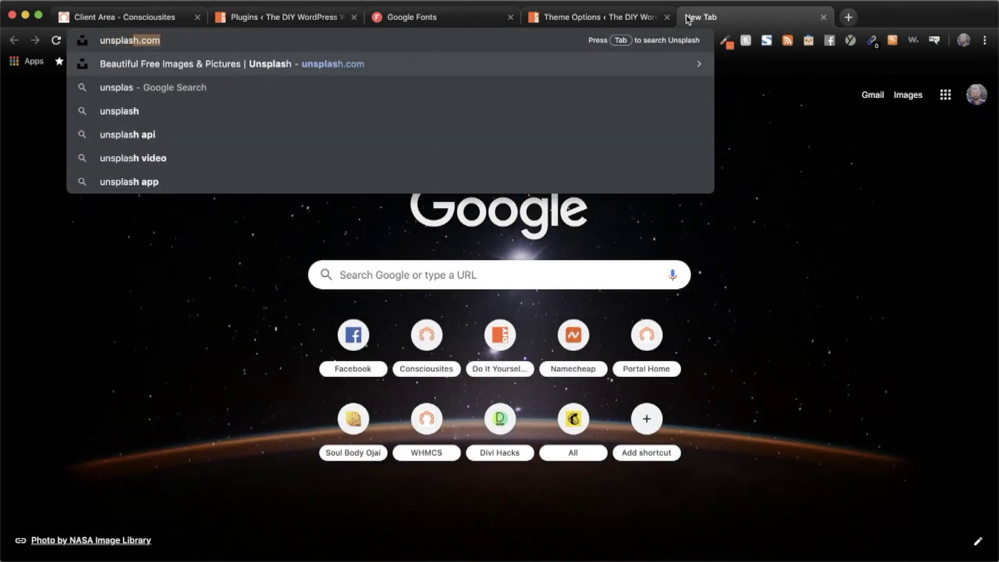
pyautogui.press('Return')
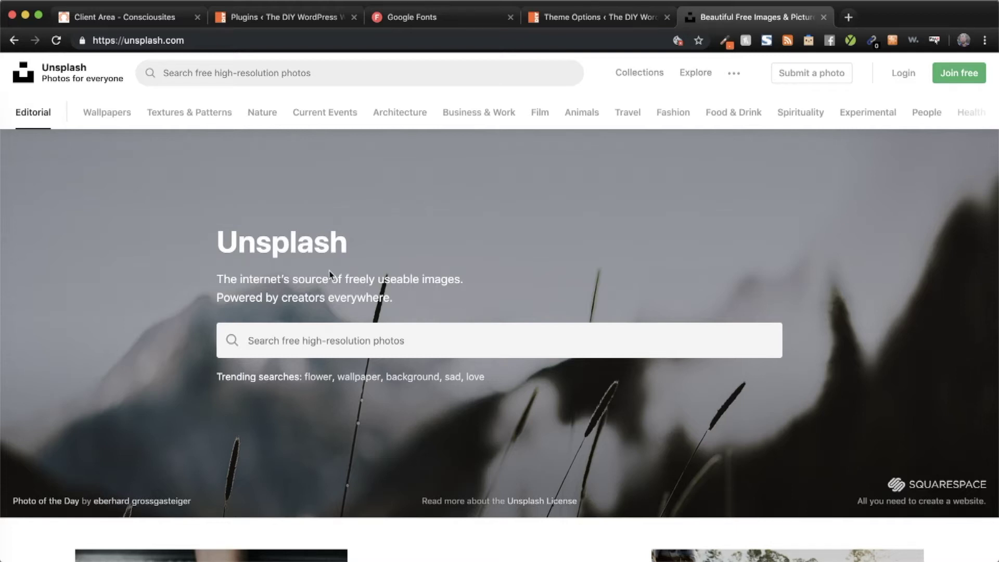
pyautogui.scroll(-8, 318, 297)
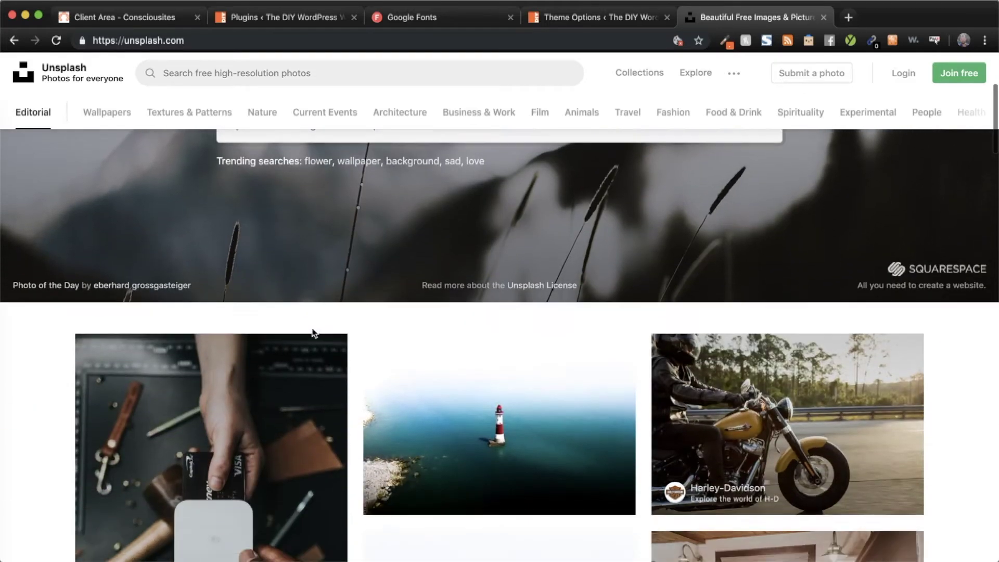
pyautogui.scroll(-15, 315, 333)
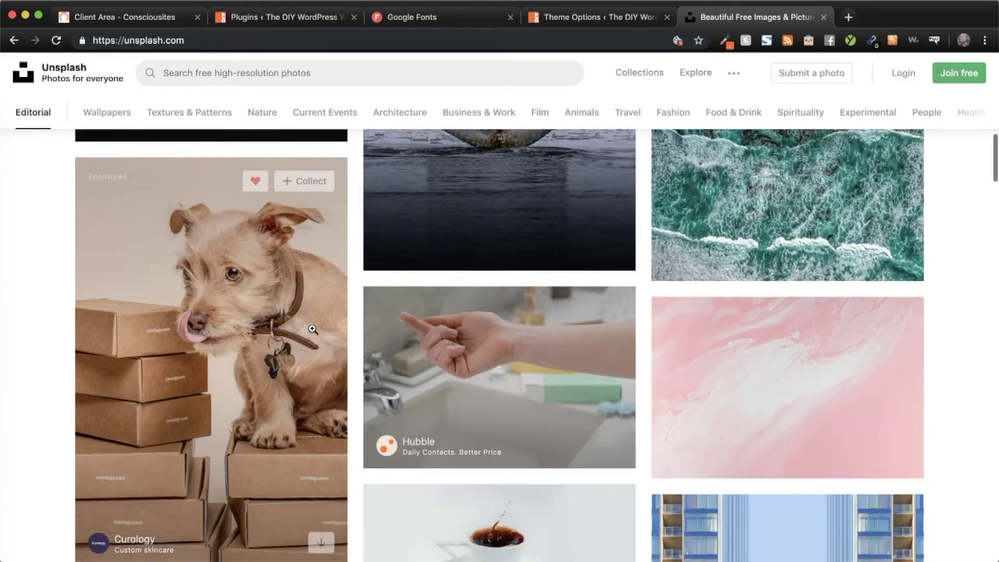
pyautogui.scroll(-15, 312, 329)
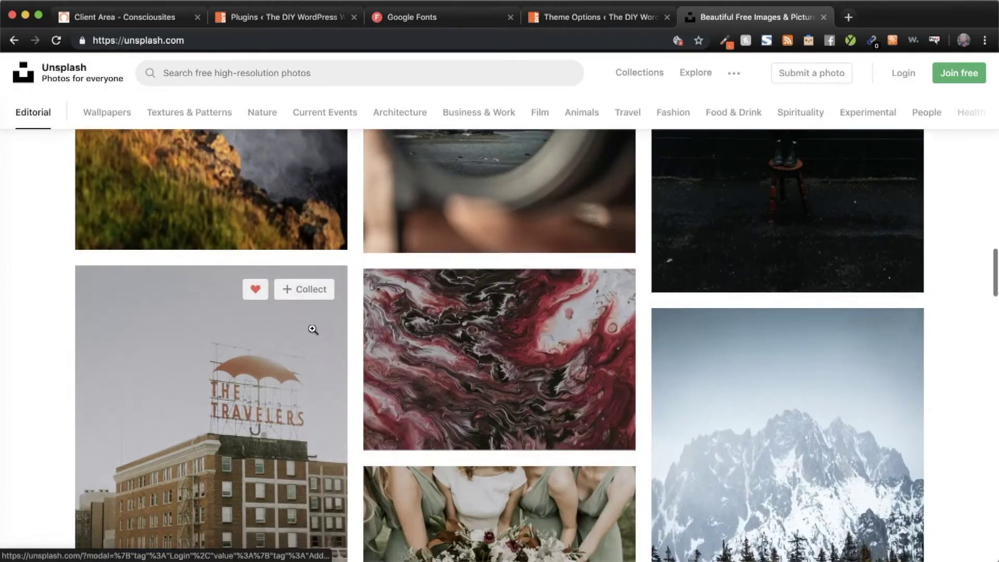
pyautogui.scroll(-15, 312, 329)
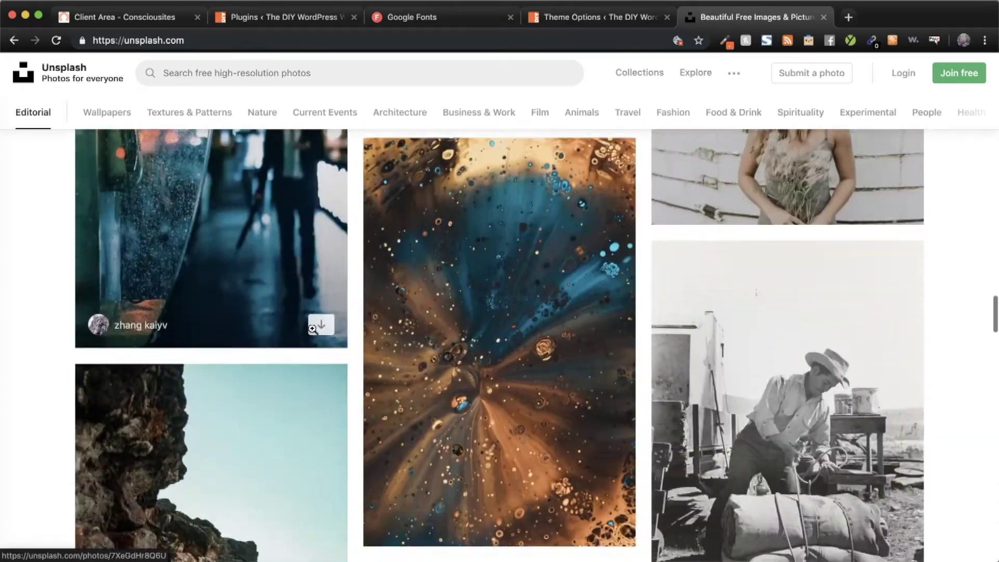
pyautogui.scroll(-3, 312, 329)
pyautogui.scroll(20, 312, 330)
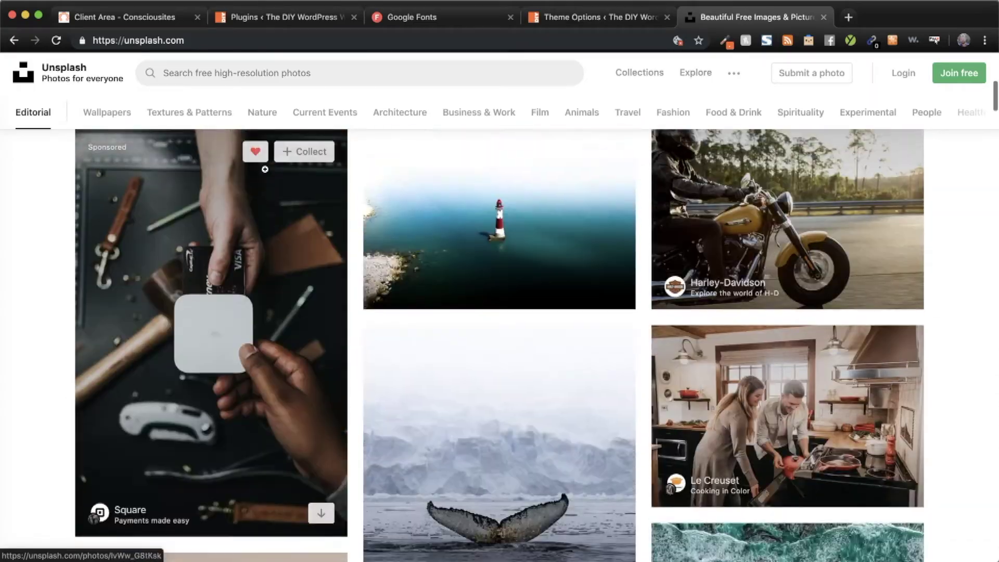
# - Search Unsplash for "computer" and look through the resulting photos
pyautogui.click(196, 73)
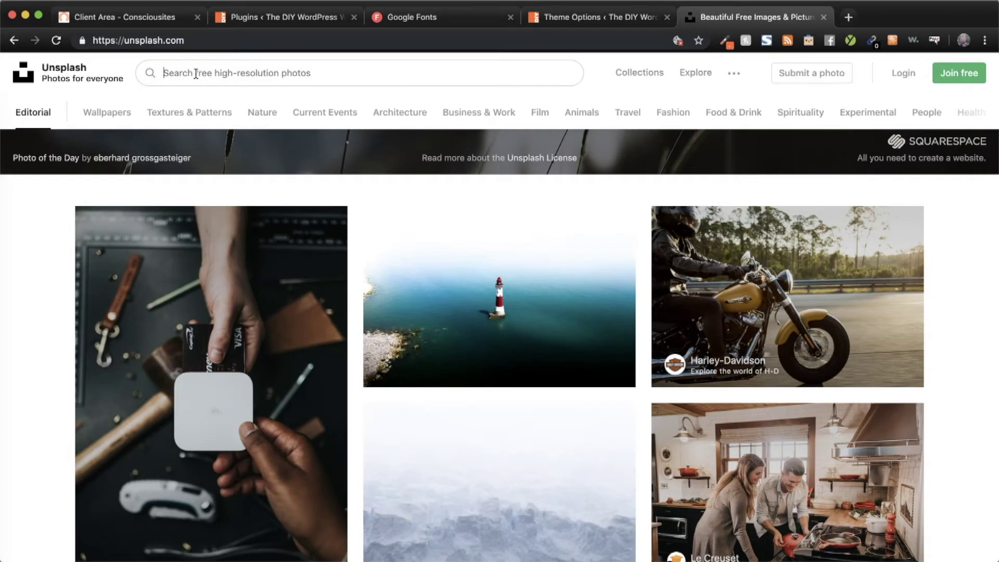
pyautogui.write('computer')
pyautogui.press('Return')
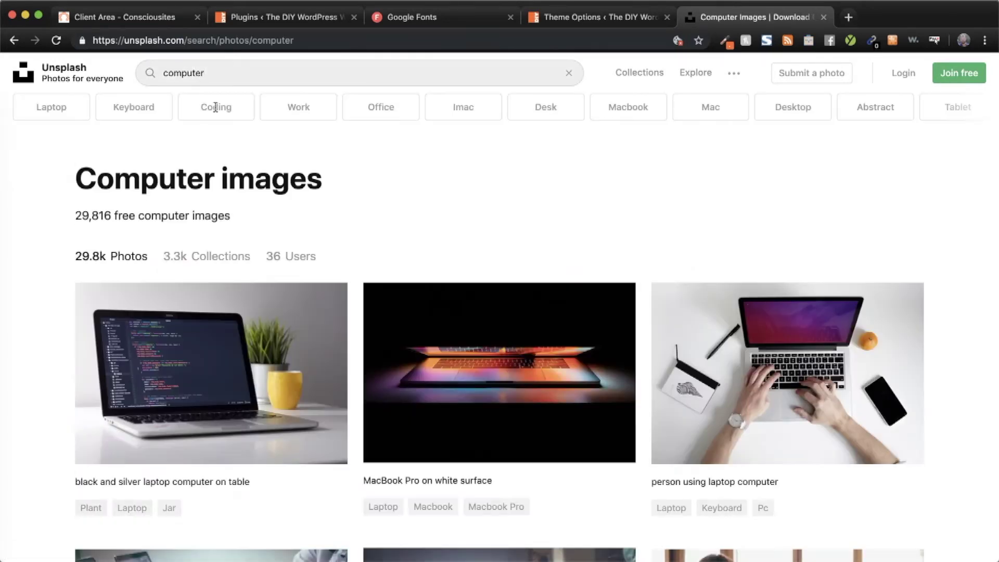
pyautogui.scroll(-12, 446, 362)
pyautogui.scroll(-12, 446, 363)
pyautogui.scroll(20, 446, 362)
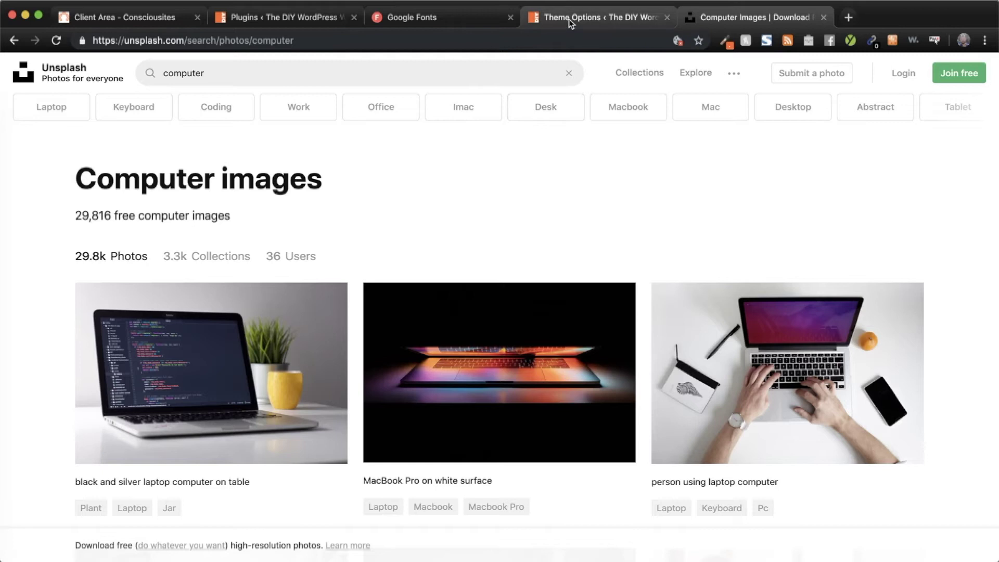
# - Return to the installed plugins in WordPress, open the Instant Images photo upload page and browse its newest photos
pyautogui.click(325, 18)
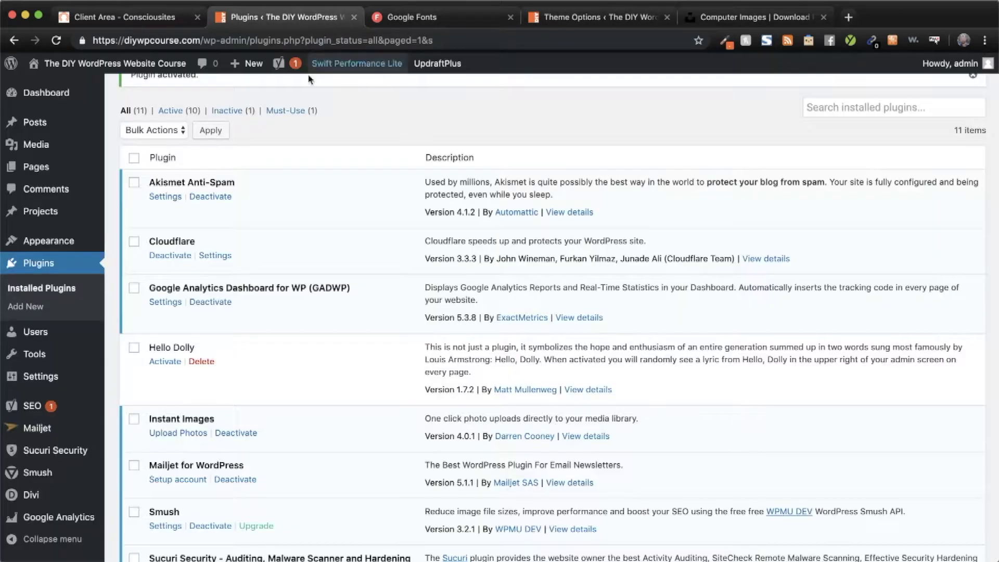
pyautogui.click(179, 434)
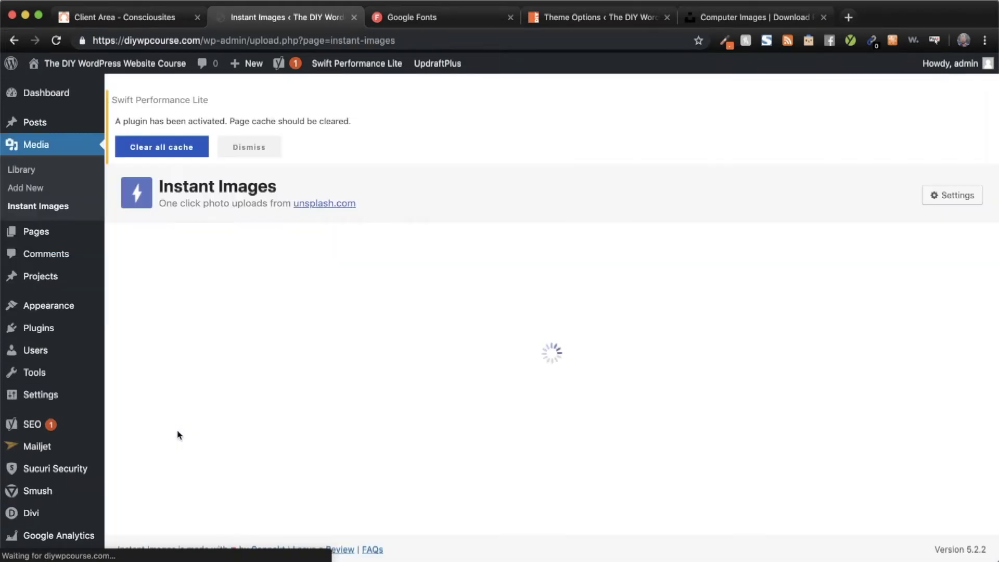
pyautogui.scroll(-2, 626, 337)
pyautogui.scroll(-10, 626, 337)
pyautogui.scroll(12, 658, 283)
# - Search Instant Images for "computer" and upload the photo of the glowing, half-closed laptop on black to the media library
pyautogui.click(682, 250)
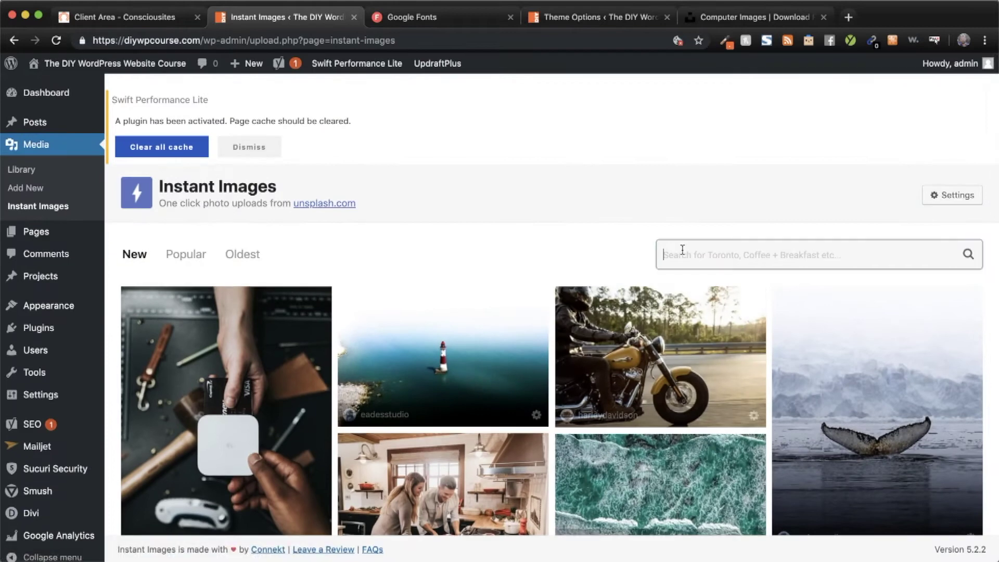
pyautogui.write('computer')
pyautogui.press('Return')
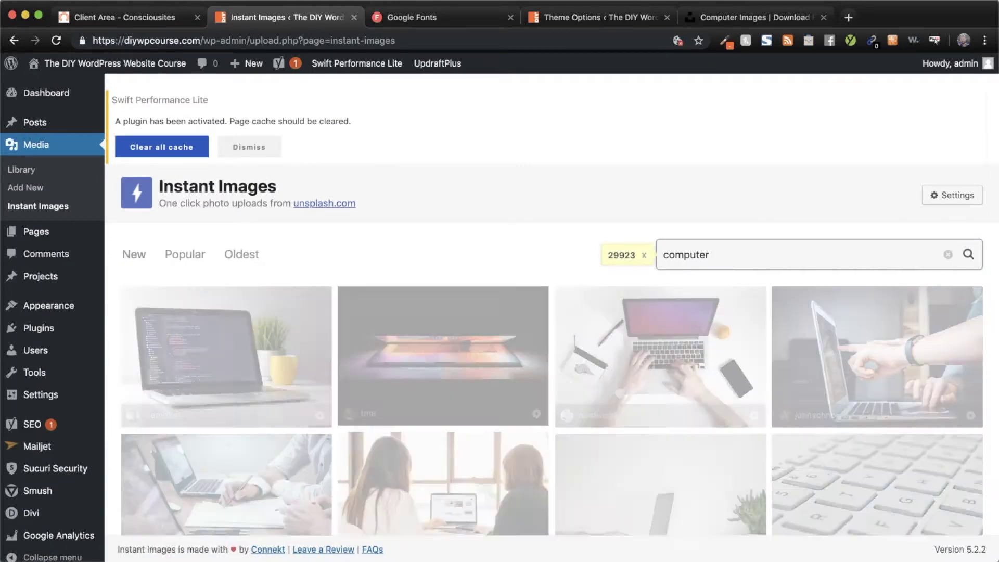
pyautogui.scroll(-7, 742, 395)
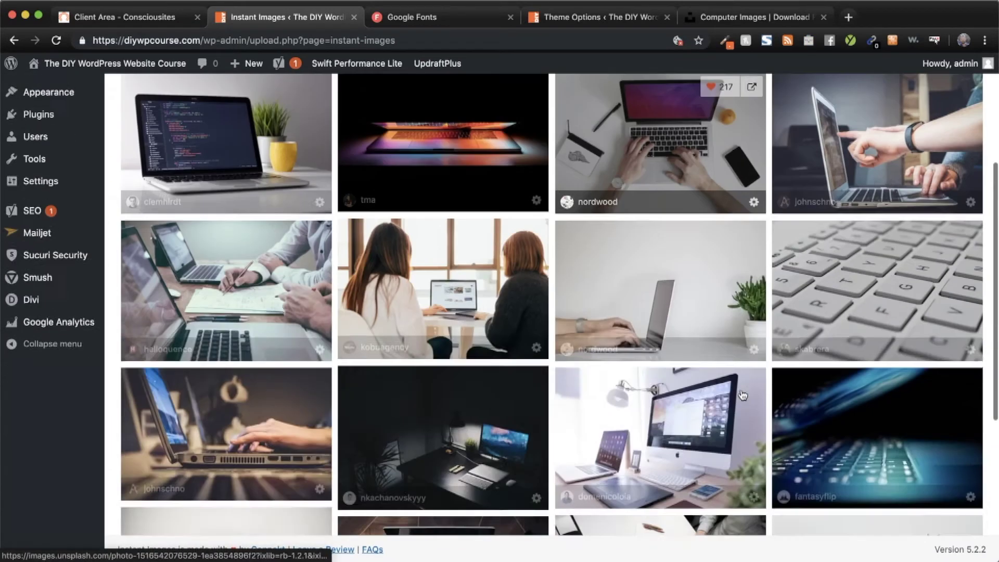
pyautogui.scroll(7, 742, 396)
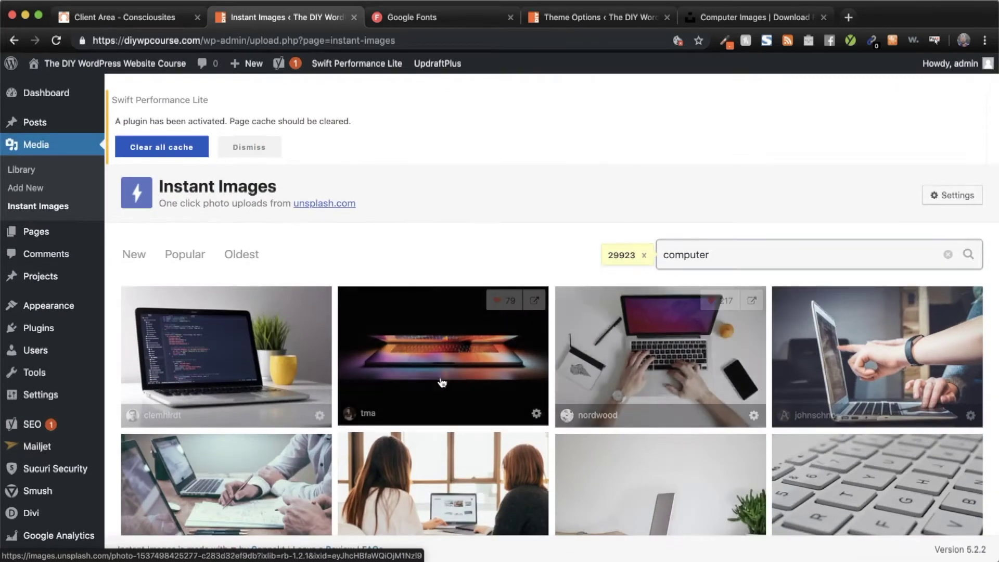
pyautogui.click(415, 371)
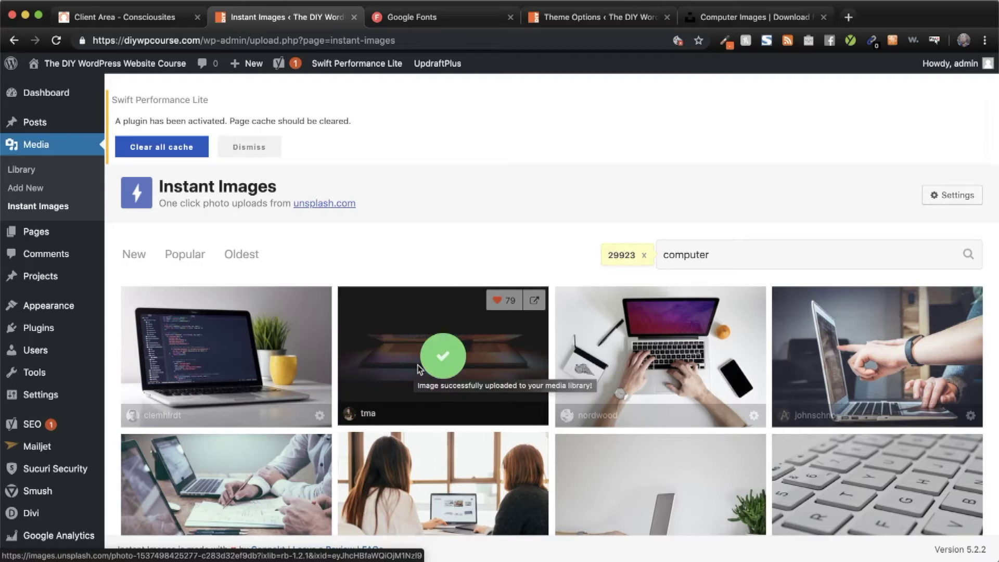
# - Open the media library and view the attachment details of the newly uploaded laptop photo, then close them
pyautogui.click(25, 173)
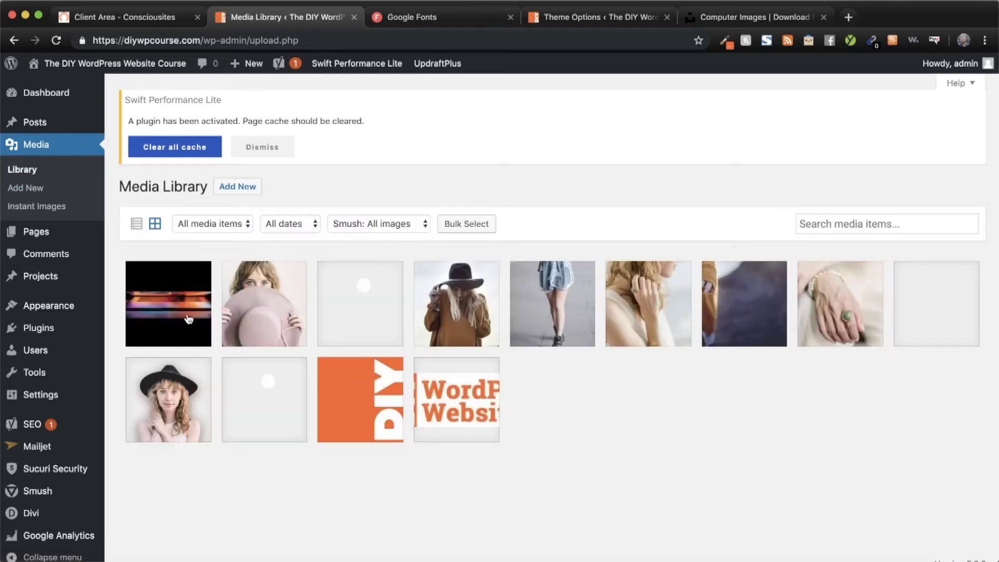
pyautogui.click(188, 318)
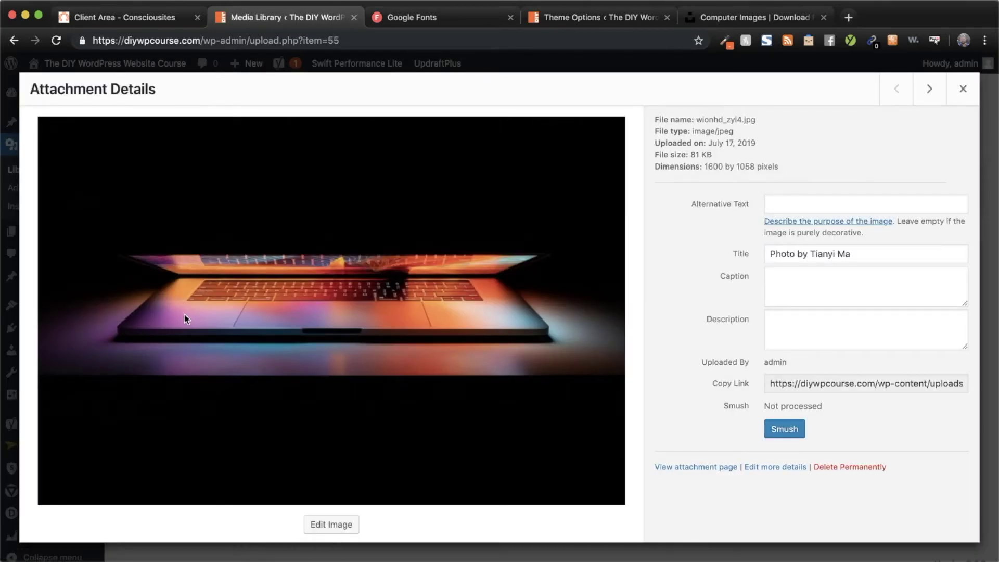
pyautogui.click(964, 92)
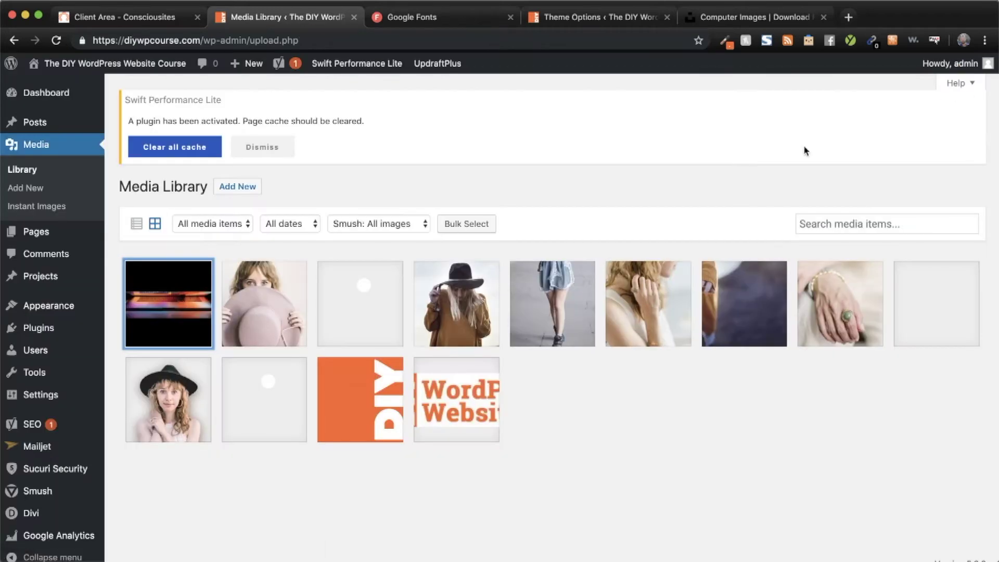
# - Open the Instant Images settings and review the maximum image upload width and height
pyautogui.click(50, 206)
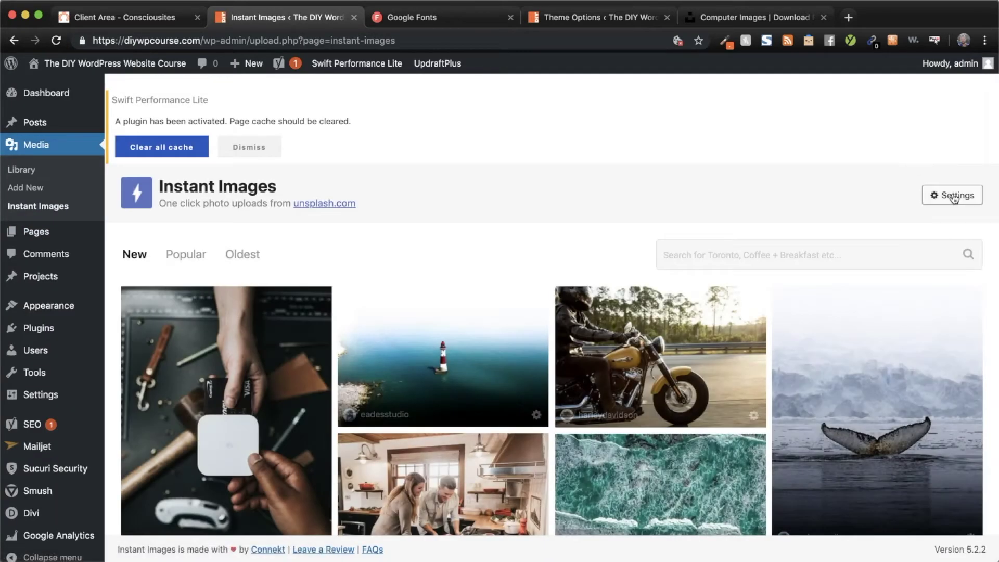
pyautogui.click(944, 197)
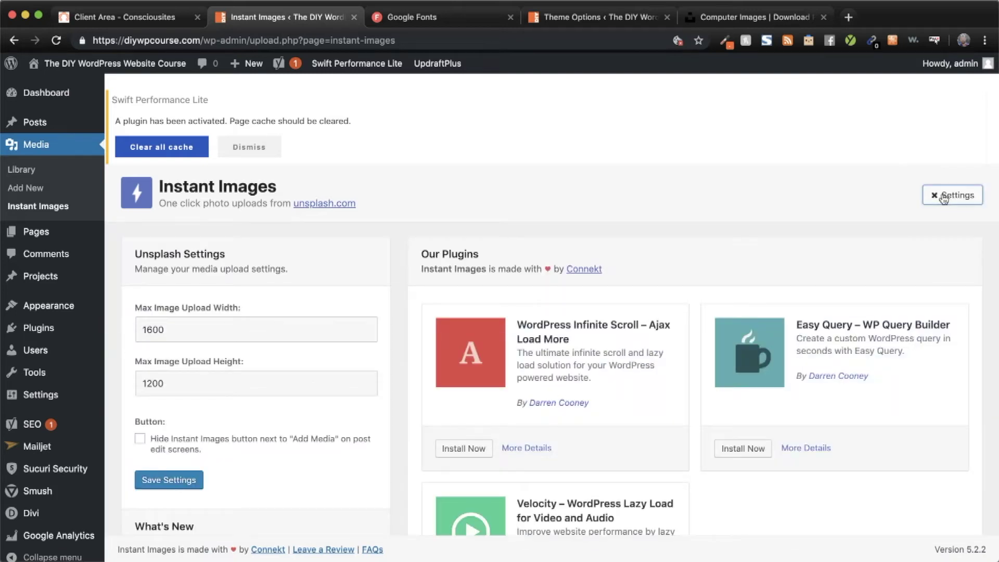
pyautogui.scroll(-2, 213, 324)
pyautogui.click(178, 262)
pyautogui.click(172, 315)
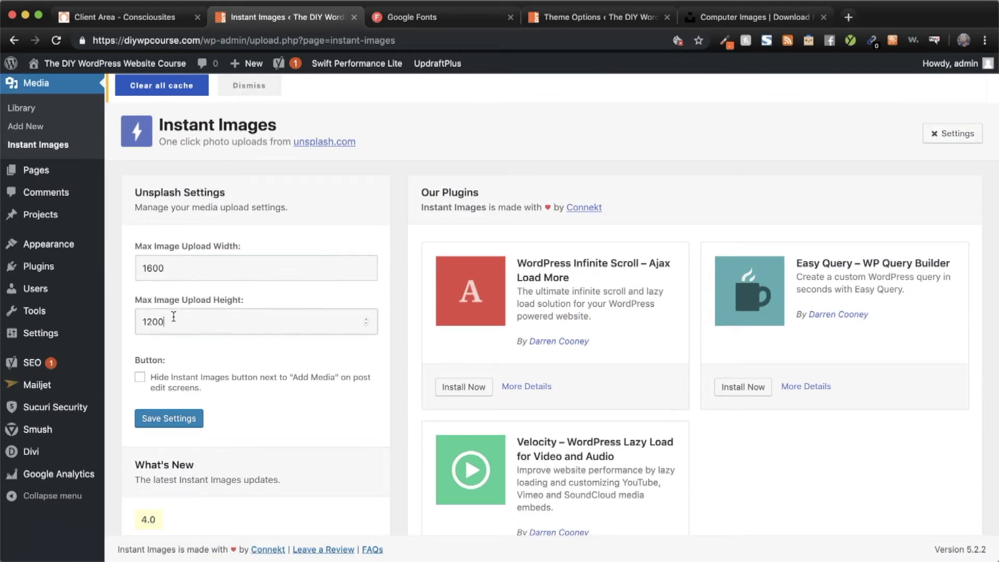
pyautogui.click(179, 268)
pyautogui.moveTo(167, 269); pyautogui.dragTo(142, 271)
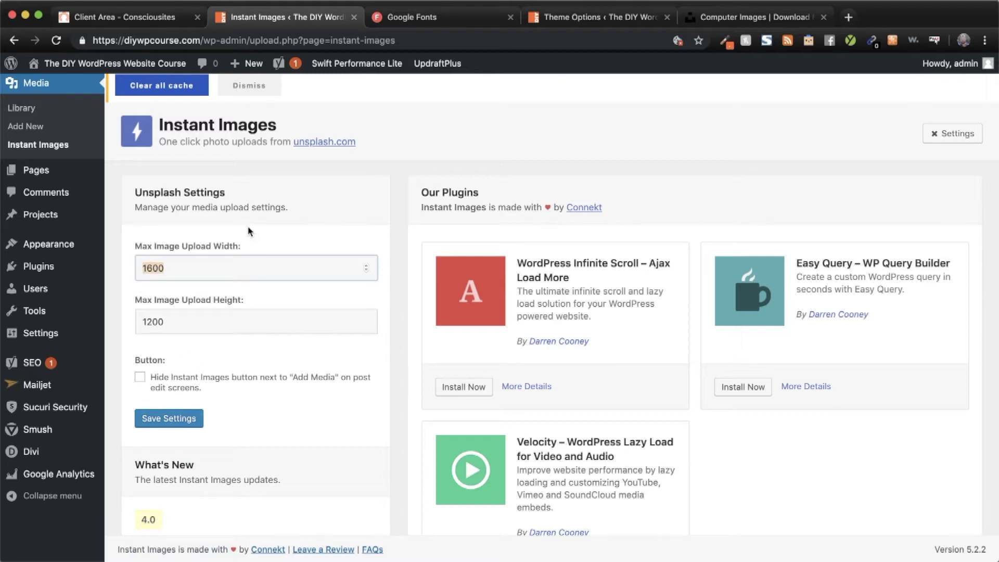
pyautogui.scroll(-3, 252, 310)
pyautogui.scroll(4, 251, 312)
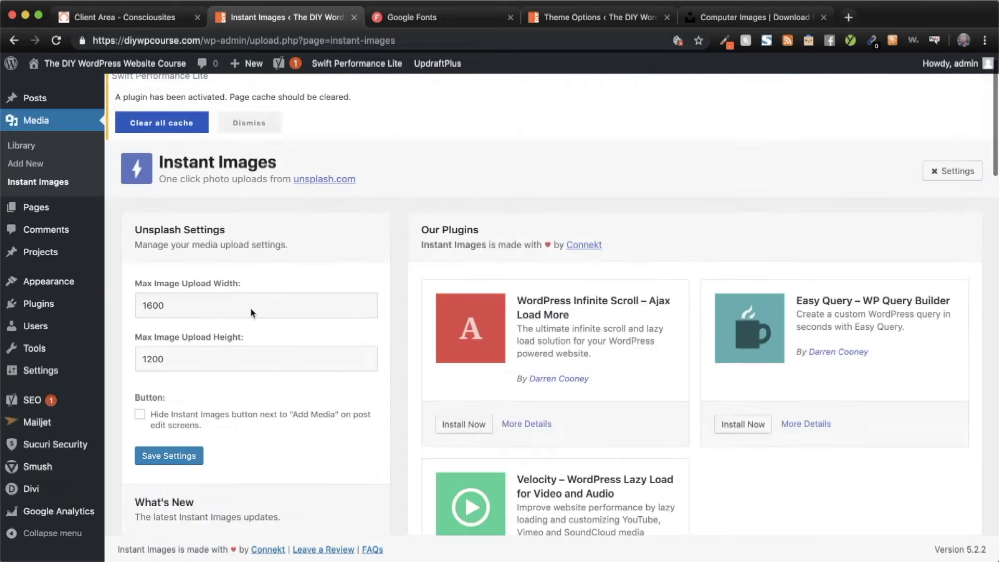
# - Reload the Instant Images page to leave its settings and browse the newest photos
pyautogui.click(50, 208)
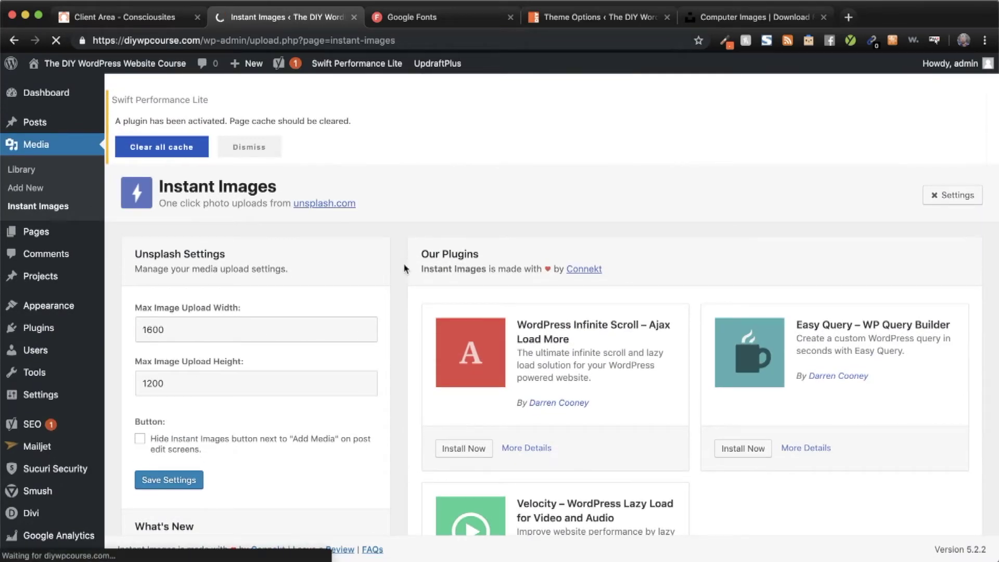
pyautogui.scroll(-6, 402, 336)
pyautogui.scroll(6, 402, 337)
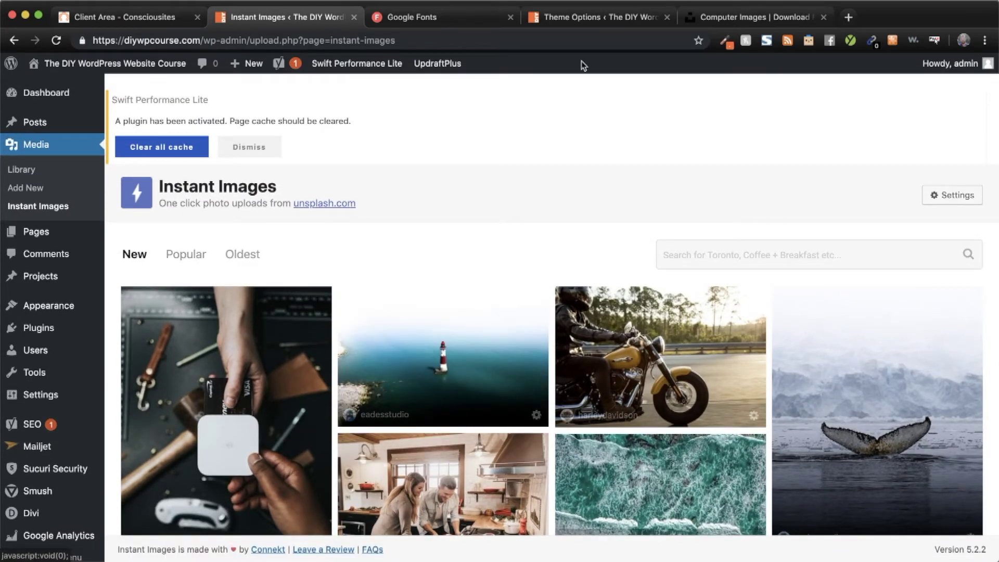
# - Search the plugin directory for "nav menu roles", then install and activate the Nav Menu Roles plugin
pyautogui.moveTo(37, 335)
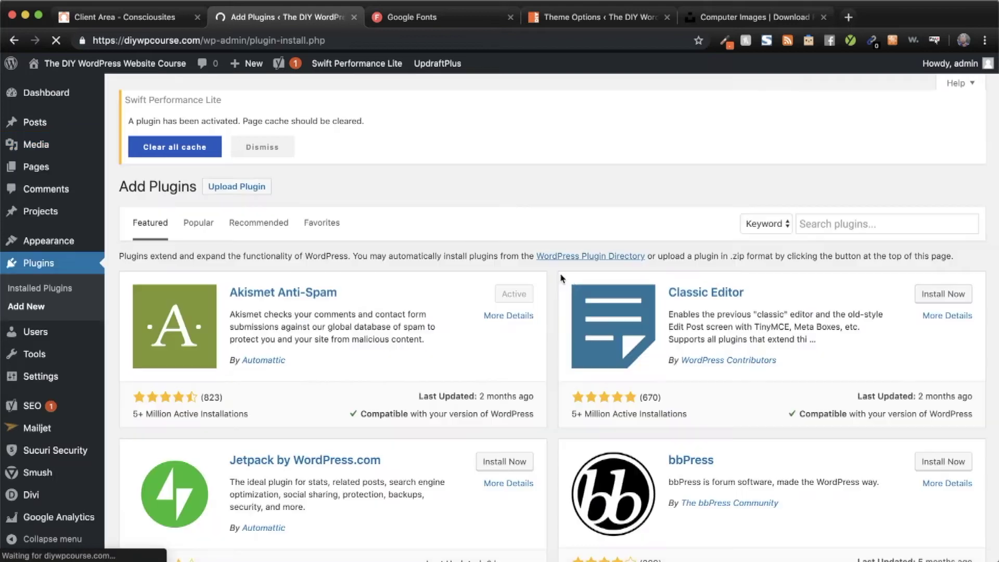
pyautogui.click(818, 224)
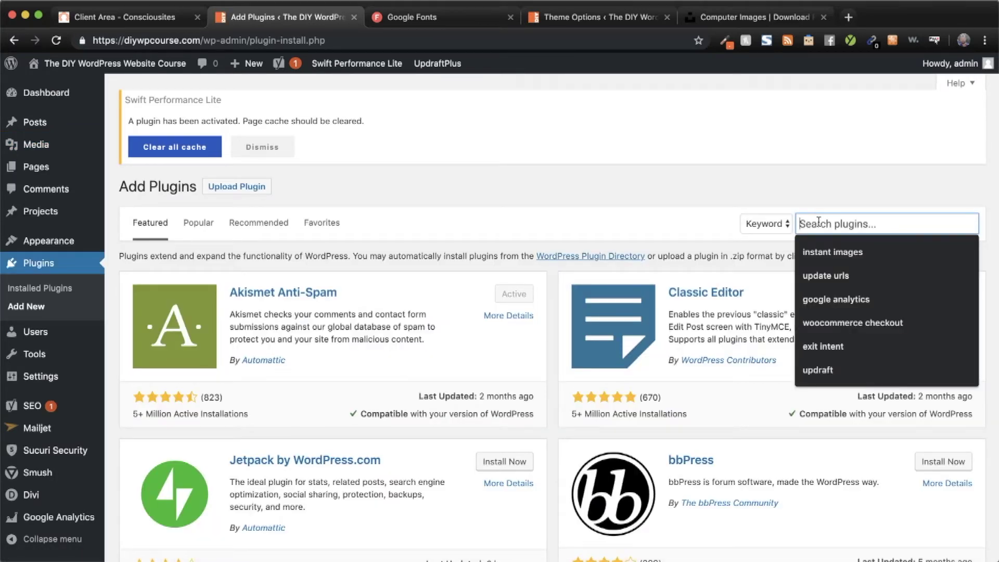
pyautogui.write('nav menu ')
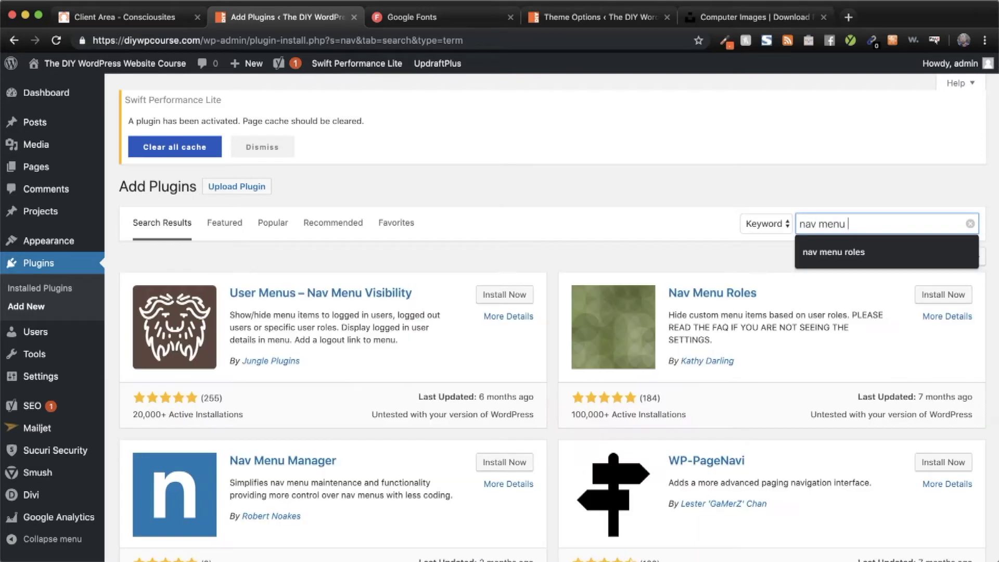
pyautogui.write('roles')
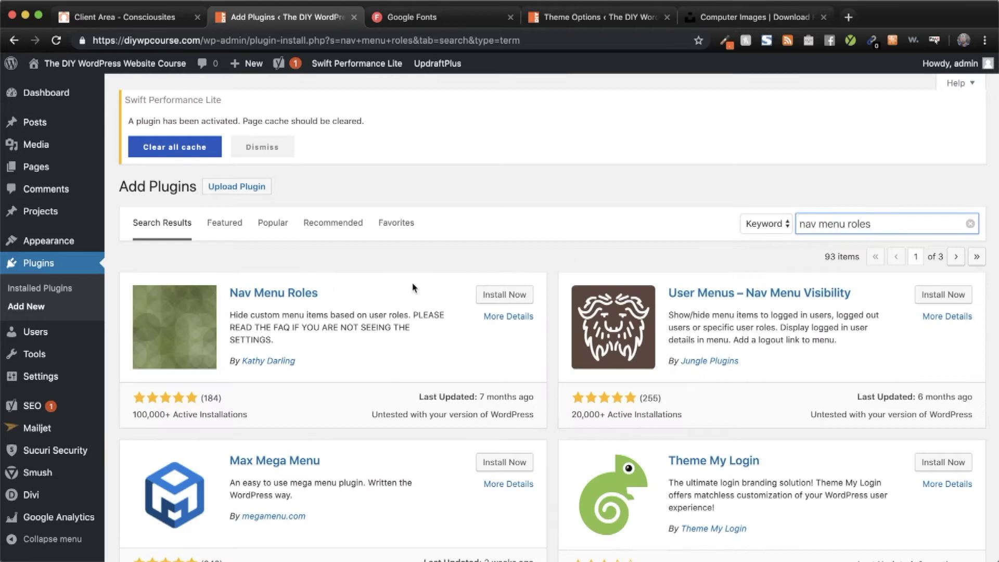
pyautogui.click(521, 296)
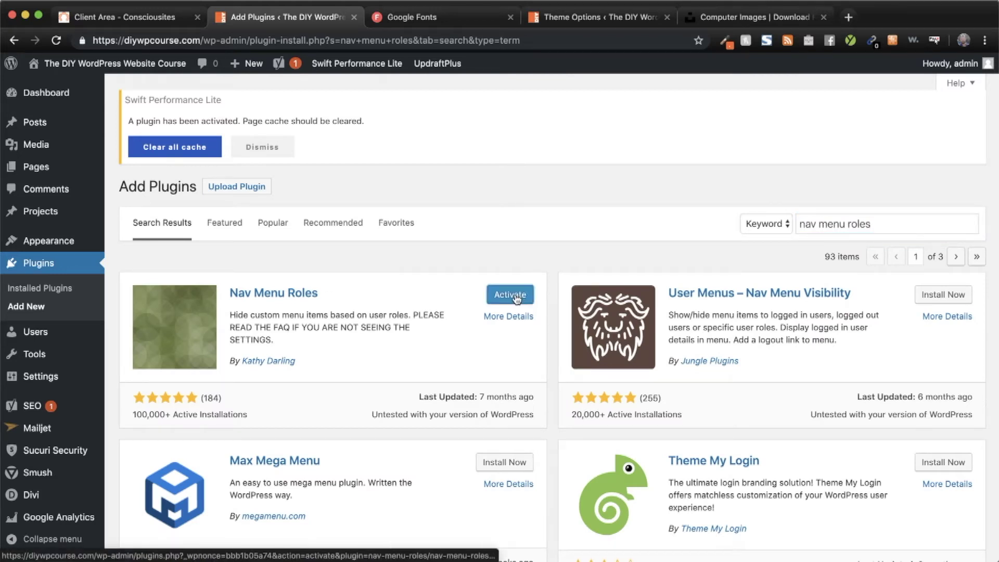
pyautogui.click(517, 297)
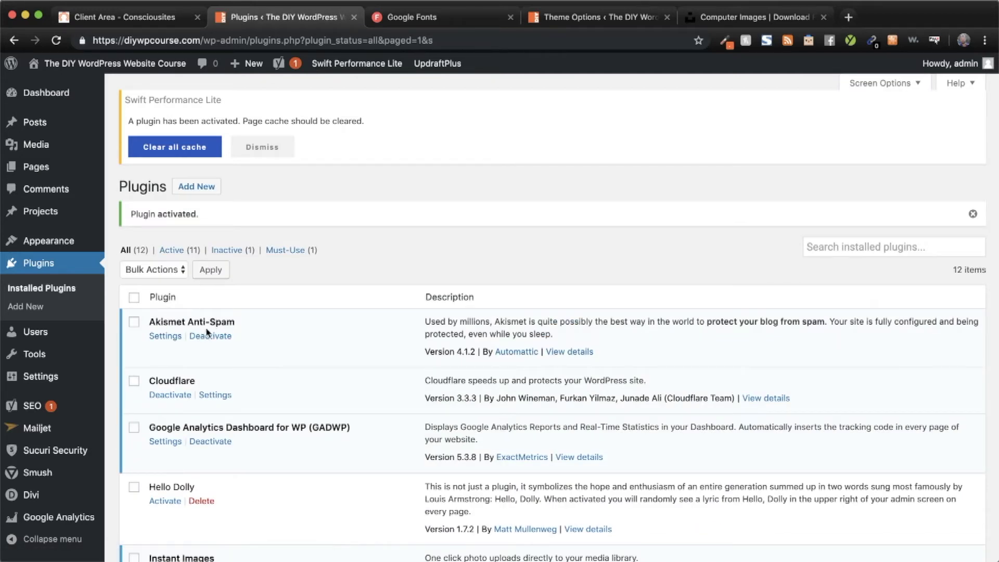
# - Open the site's menu editor from the installed plugins page and load the Primary menu for editing
pyautogui.scroll(-6, 157, 375)
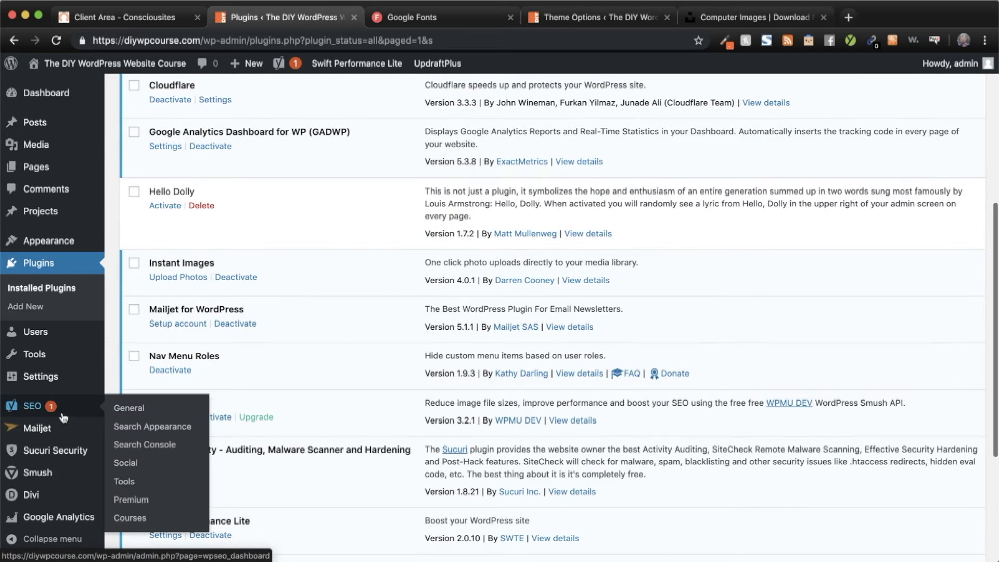
pyautogui.moveTo(69, 385)
pyautogui.moveTo(60, 239)
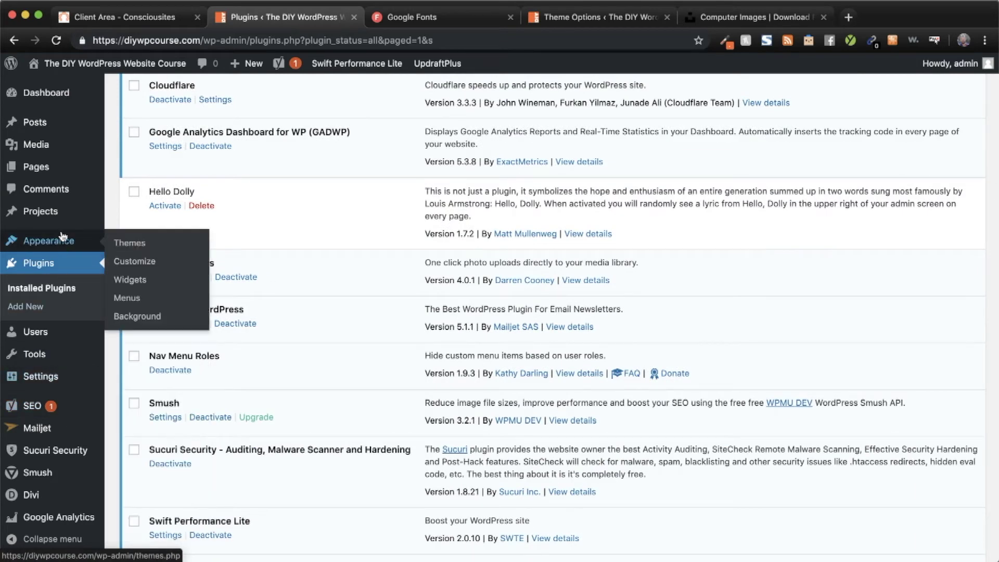
pyautogui.click(130, 299)
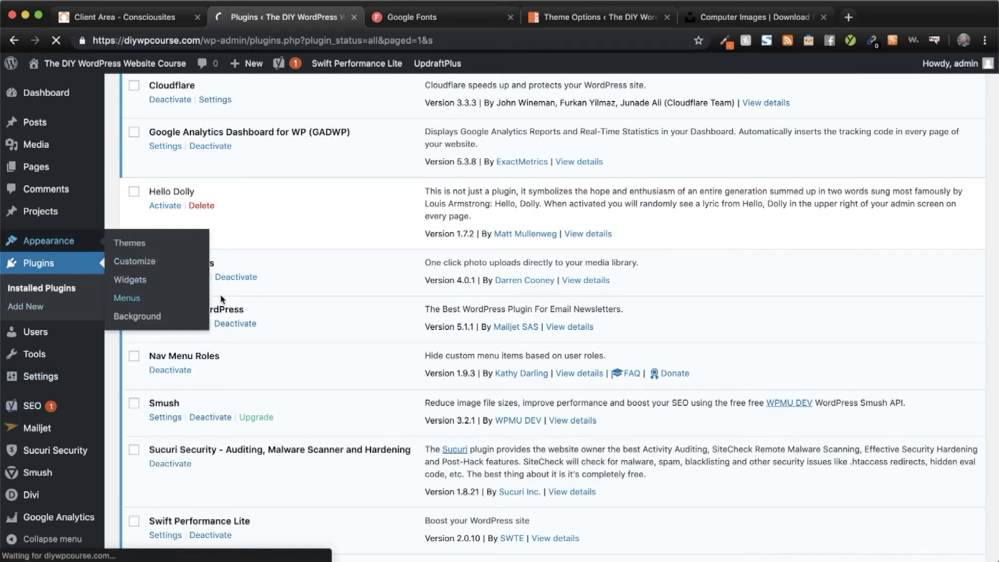
pyautogui.scroll(-3, 456, 374)
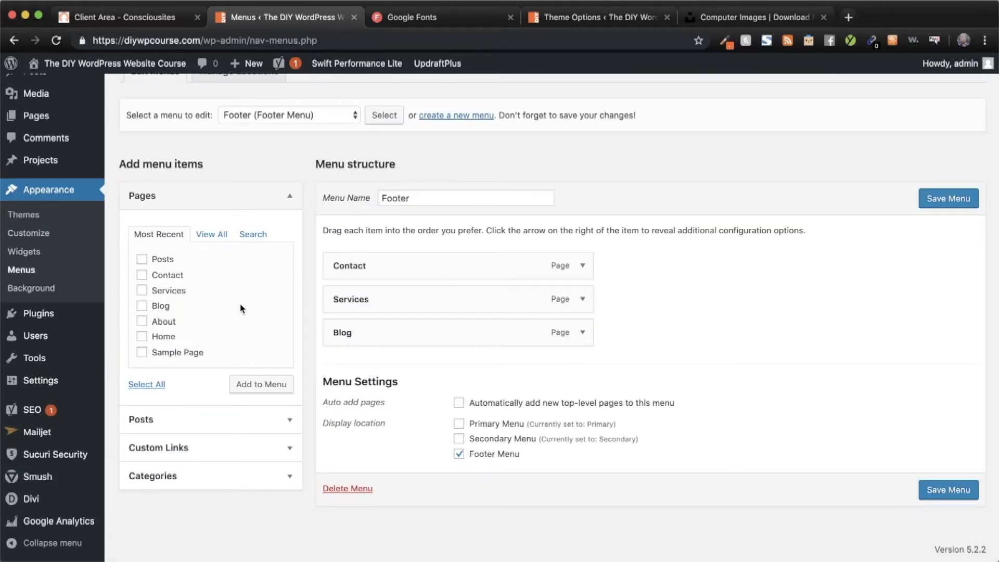
pyautogui.scroll(3, 219, 234)
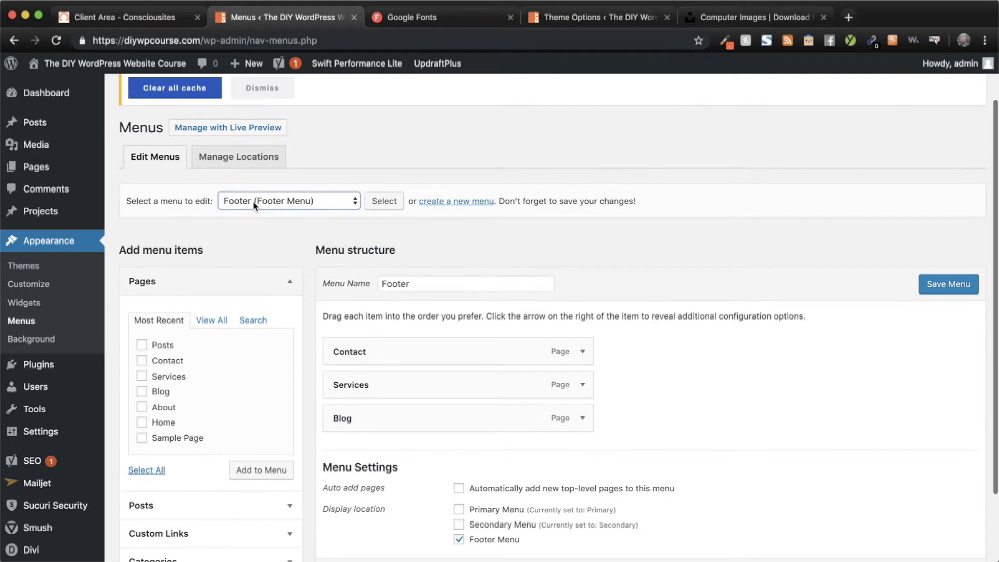
pyautogui.click(249, 200)
pyautogui.click(251, 214)
pyautogui.click(385, 202)
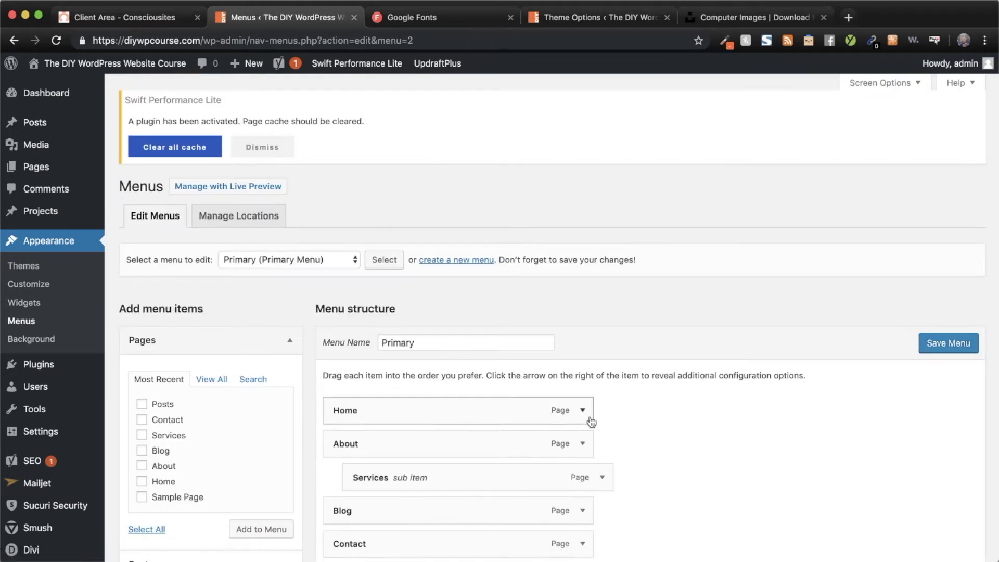
# - Expand the Home item in the Primary menu and try its Logged In Users and Logged Out Users display modes
pyautogui.scroll(-3, 592, 420)
pyautogui.click(585, 276)
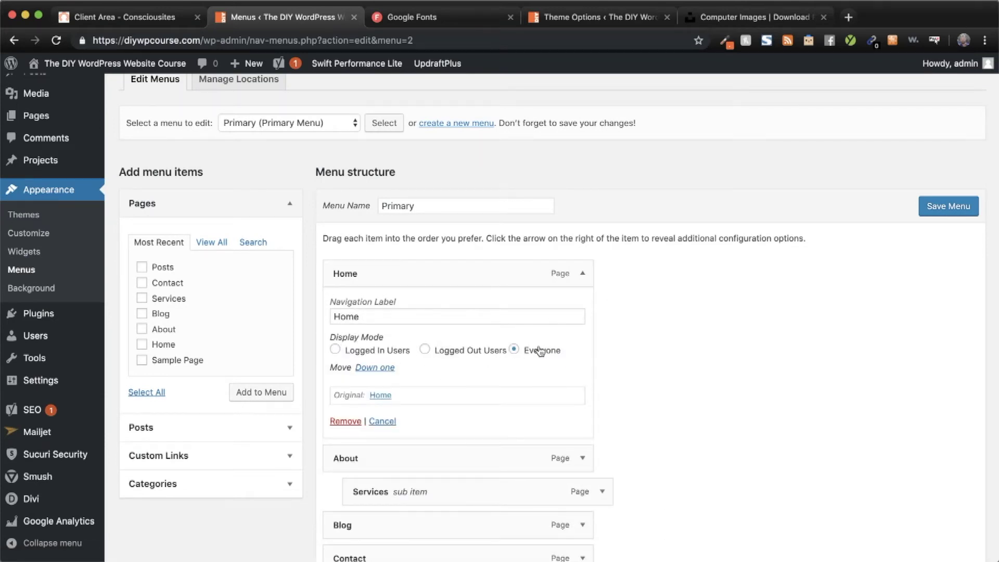
pyautogui.click(364, 352)
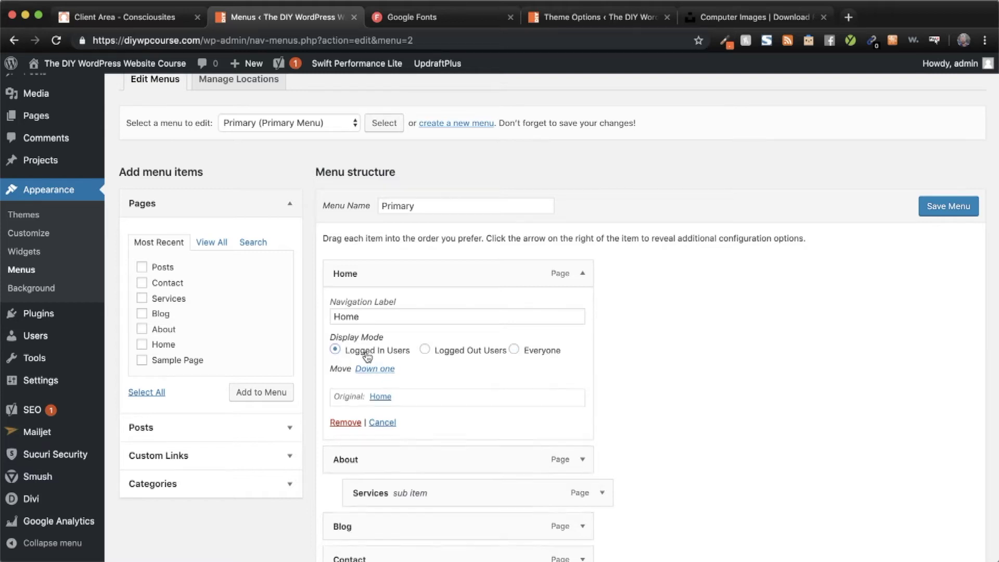
pyautogui.click(458, 353)
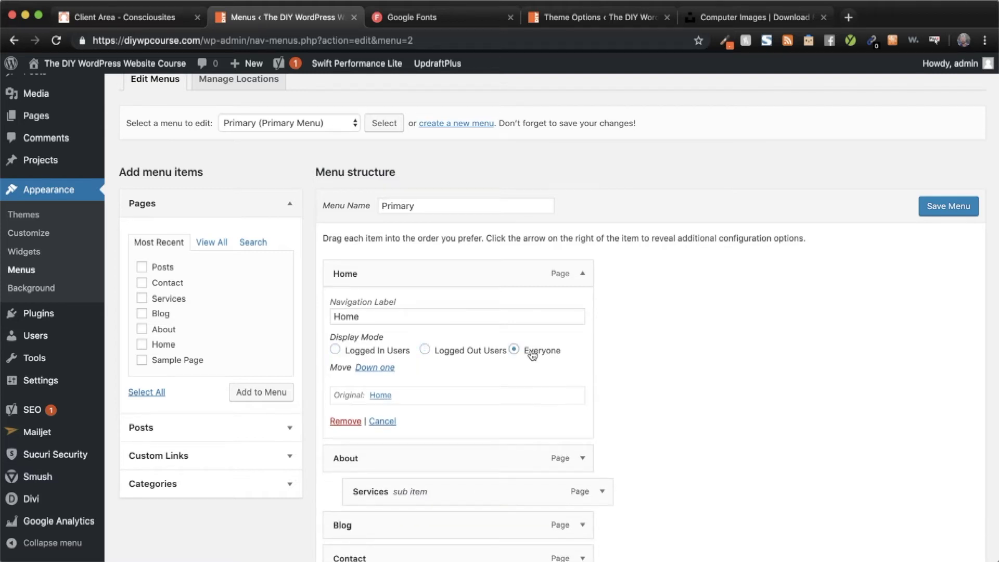
# - Switch the Home item's display mode to Logged In Users and try its minimum role restrictions, including Subscriber and Administrator
pyautogui.click(372, 355)
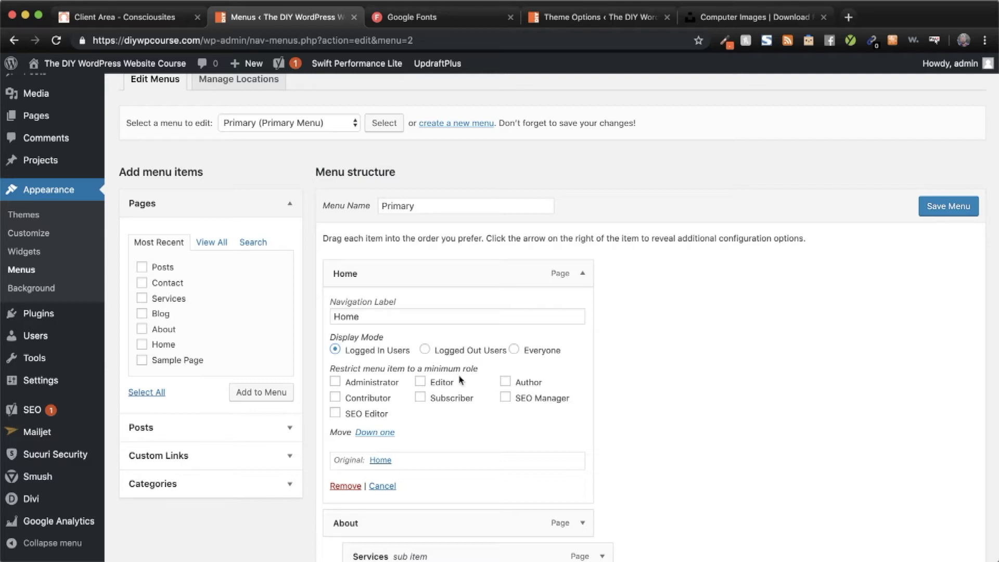
pyautogui.click(437, 399)
pyautogui.click(355, 387)
pyautogui.click(355, 387)
pyautogui.click(337, 382)
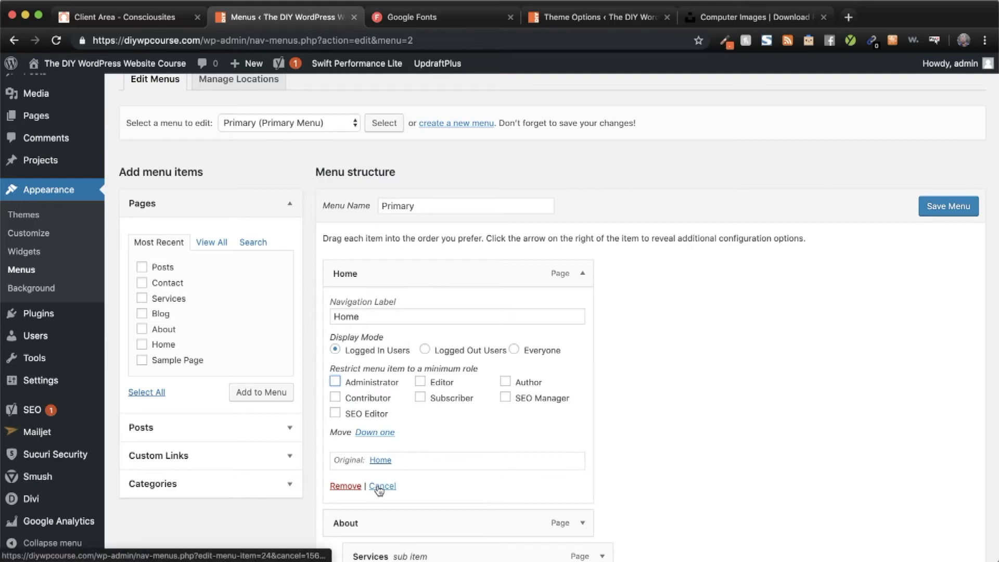
# - Set the Home item's display mode to Everyone and save the Primary menu
pyautogui.click(519, 350)
pyautogui.click(514, 350)
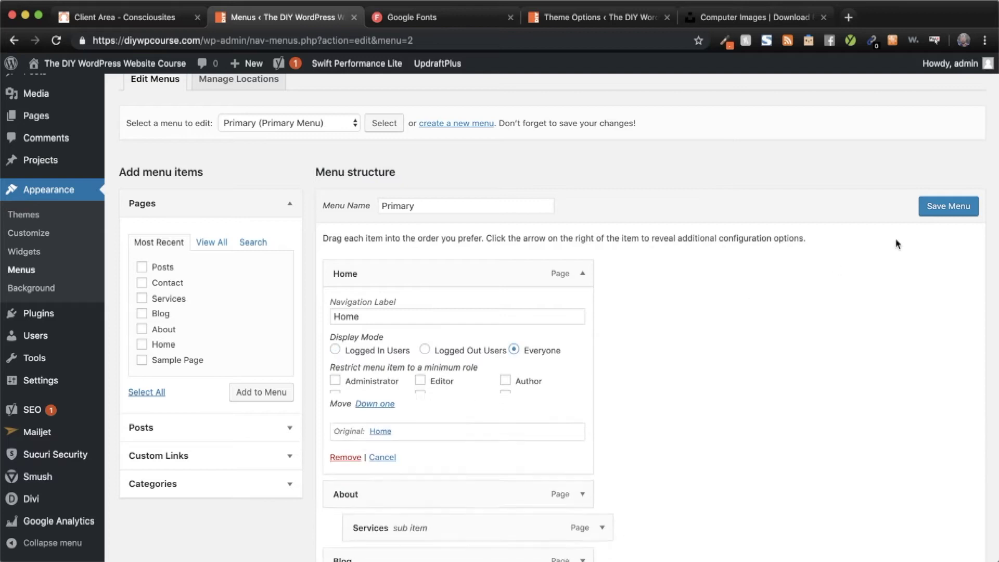
pyautogui.click(959, 206)
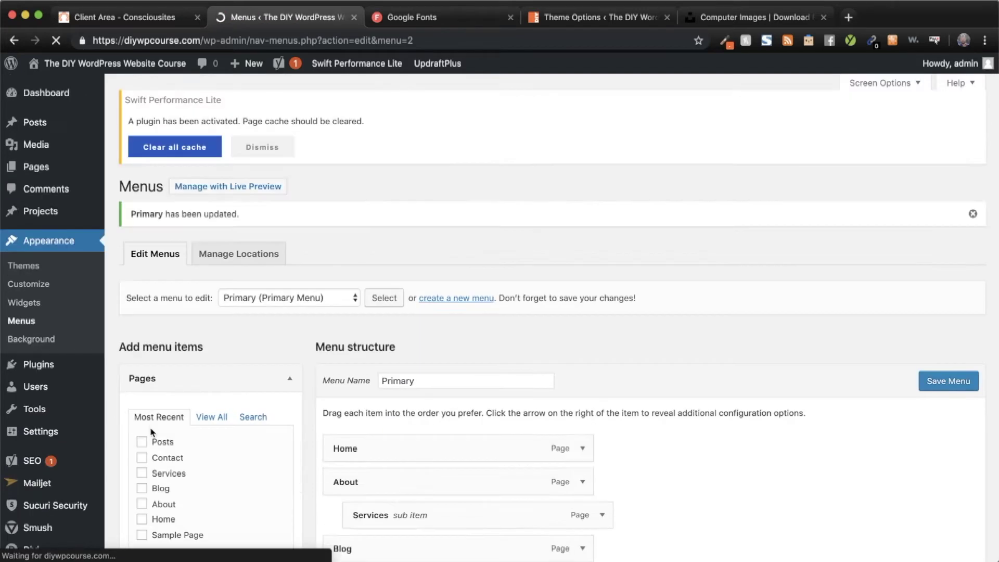
# - Open the page for adding new plugins and search the directory for "under construction"
pyautogui.moveTo(56, 374)
pyautogui.click(138, 386)
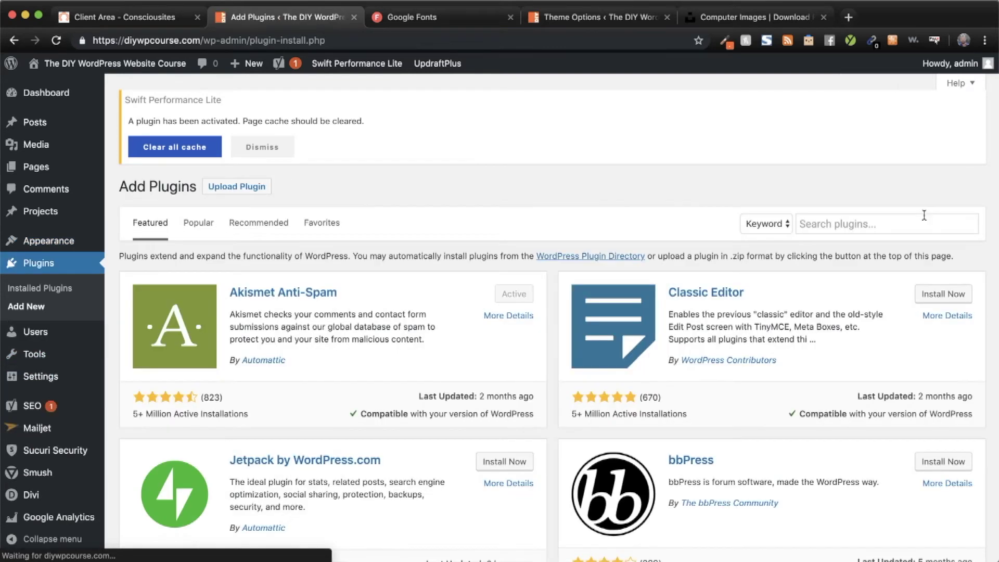
pyautogui.click(896, 220)
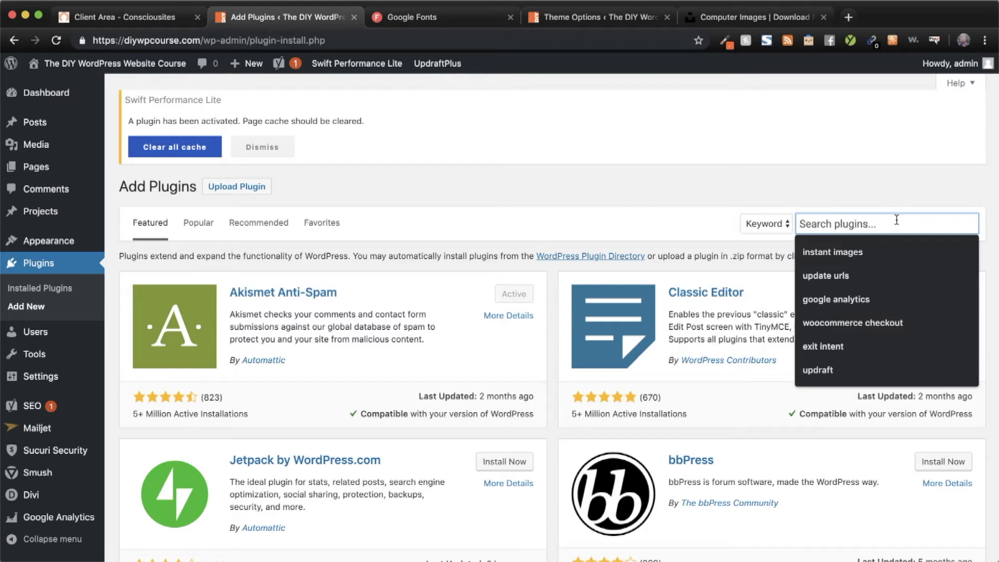
pyautogui.write('under construction')
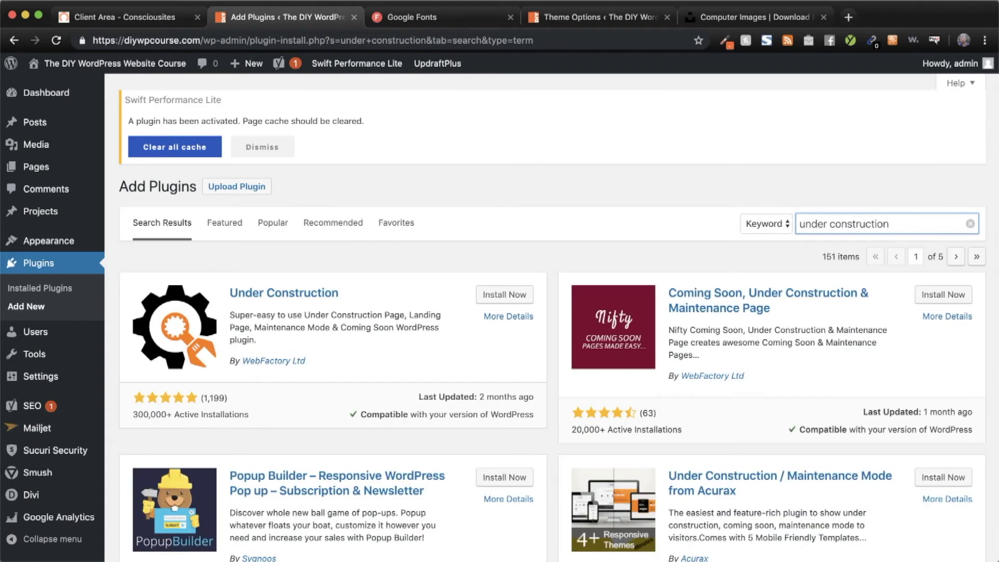
# - Browse the under construction results for Coming Soon by Supsystic, then install and activate that plugin
pyautogui.scroll(-4, 677, 333)
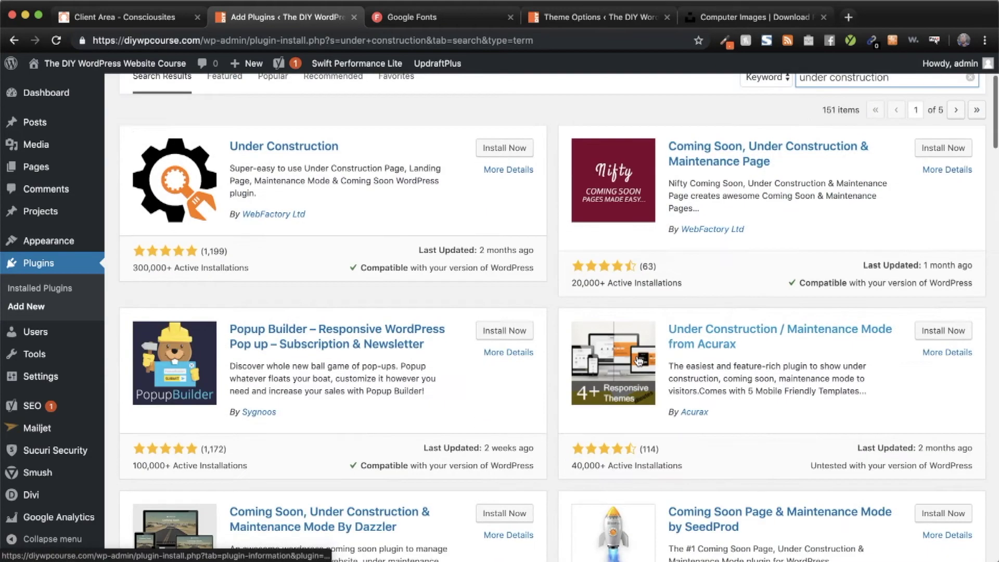
pyautogui.scroll(-3, 639, 360)
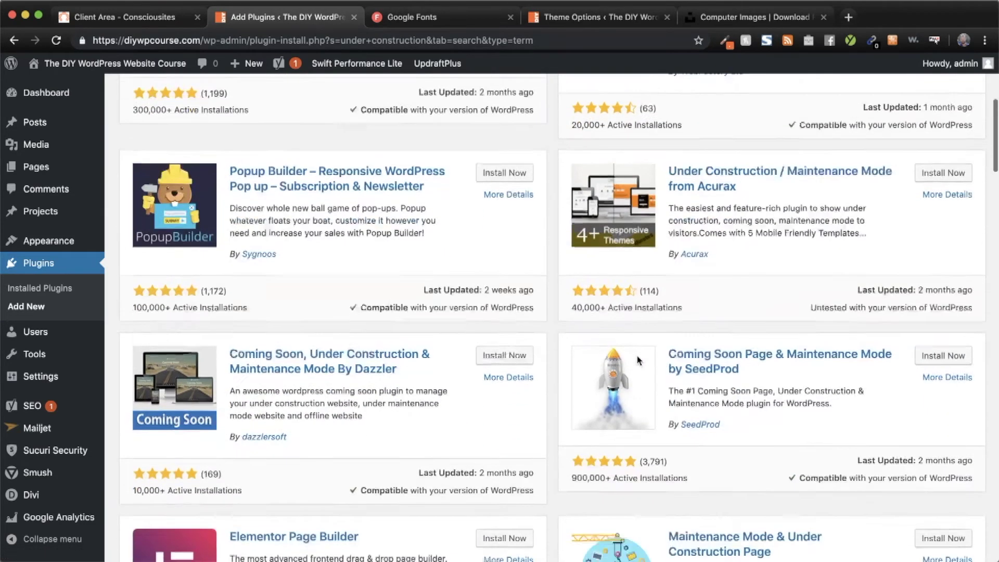
pyautogui.scroll(-5, 840, 361)
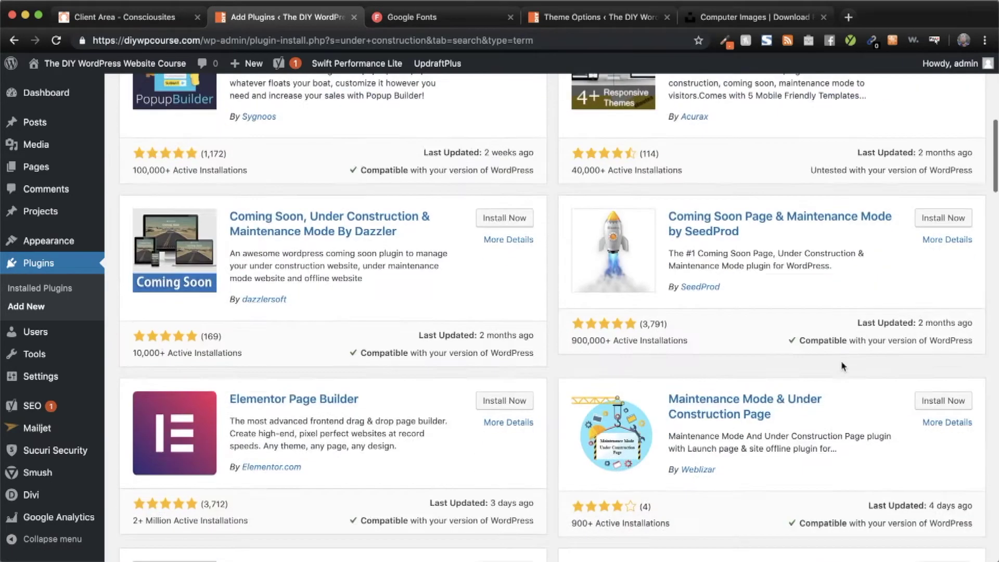
pyautogui.scroll(-2, 843, 359)
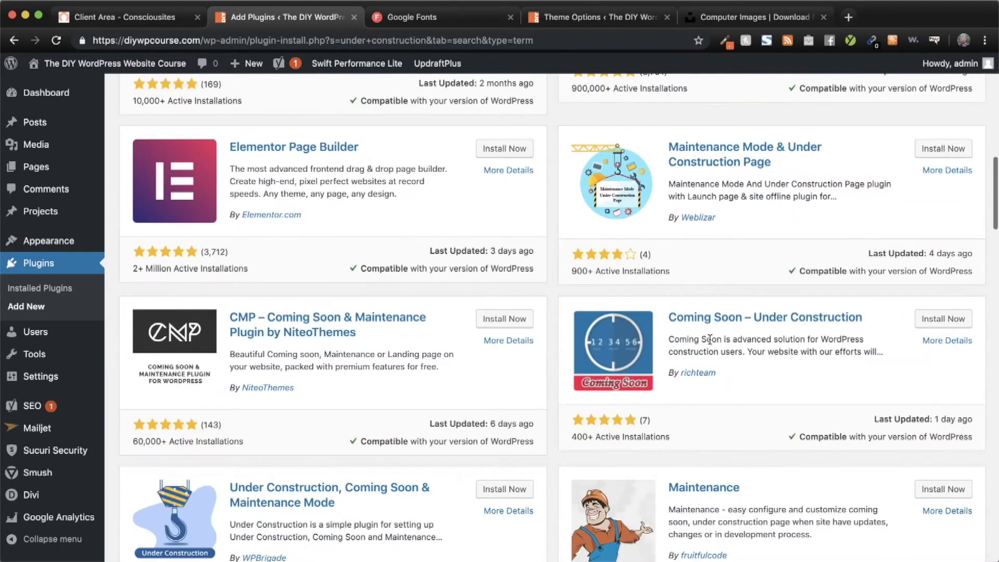
pyautogui.scroll(-4, 728, 338)
pyautogui.scroll(-6, 711, 340)
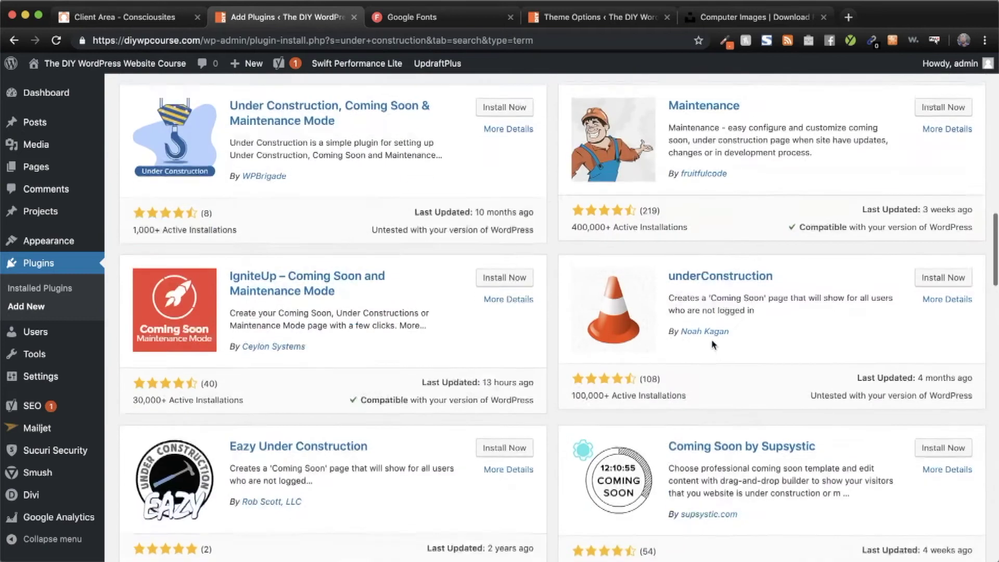
pyautogui.scroll(-1, 712, 345)
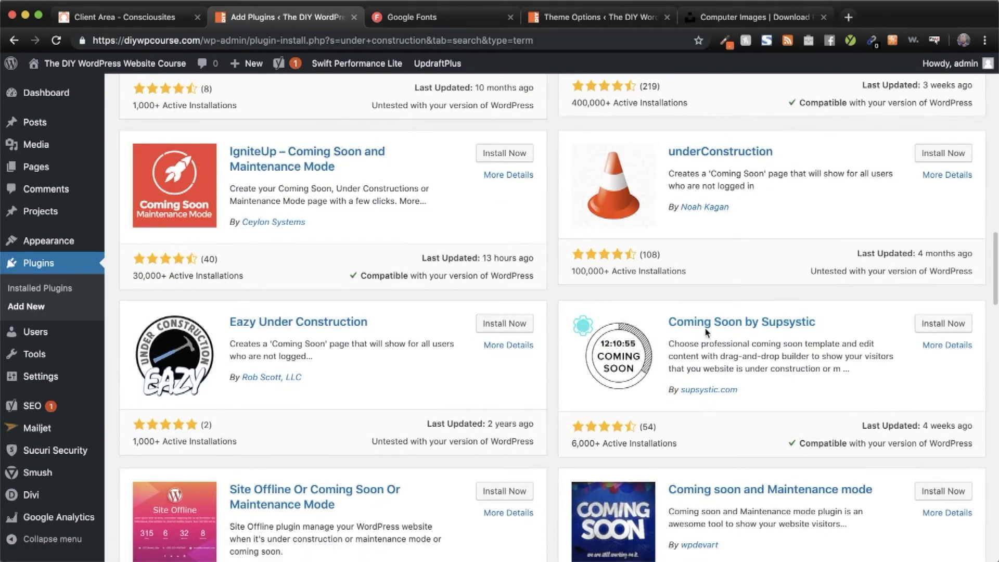
pyautogui.click(935, 325)
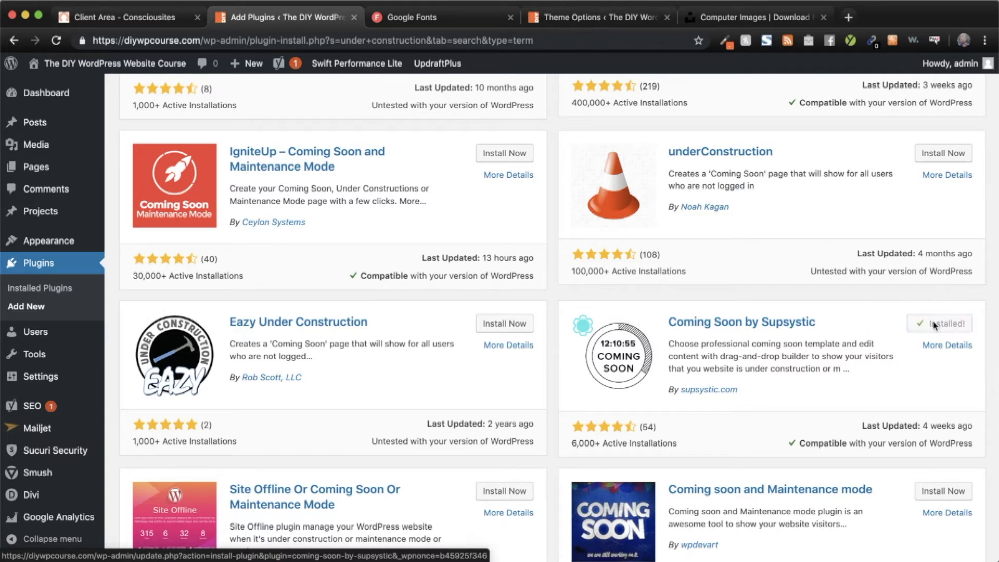
pyautogui.click(934, 325)
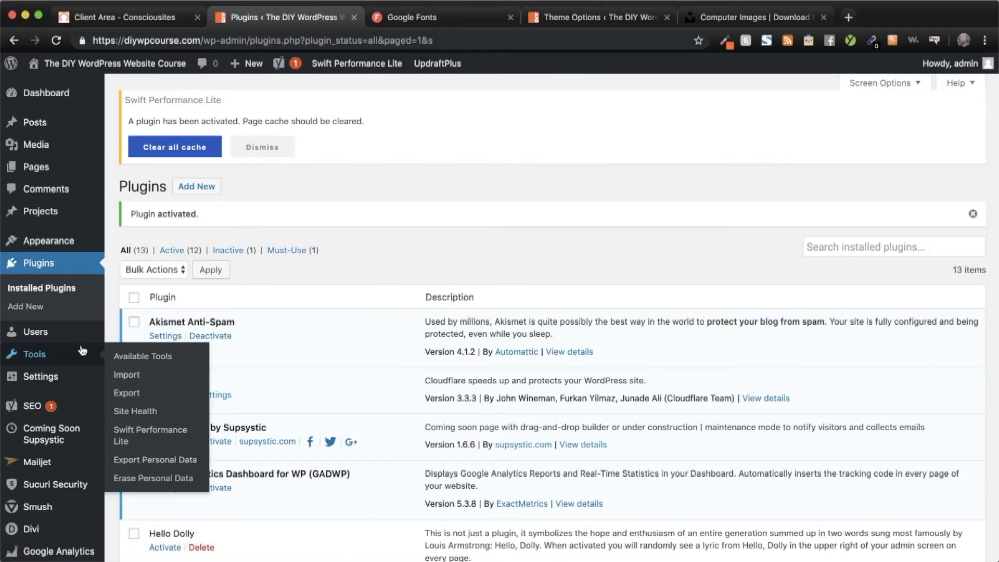
# - Look through the full list of installed plugins
pyautogui.scroll(-3, 285, 408)
pyautogui.scroll(-7, 285, 407)
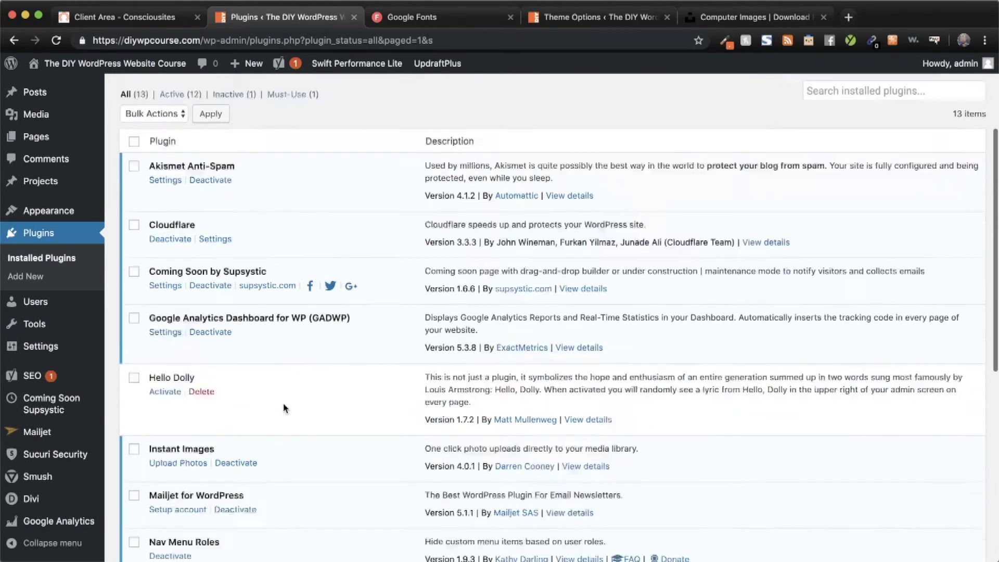
pyautogui.scroll(-1, 285, 408)
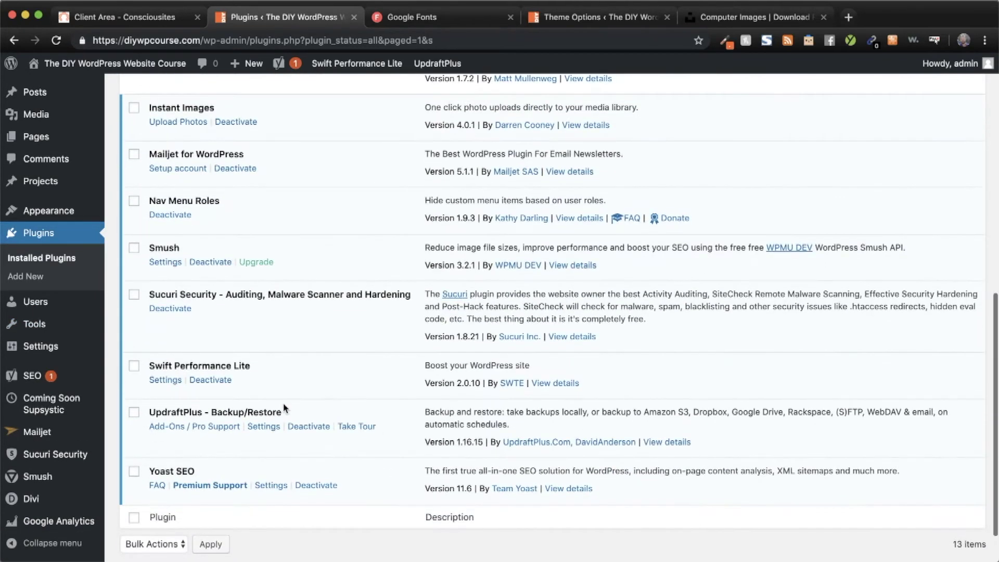
pyautogui.scroll(7, 249, 342)
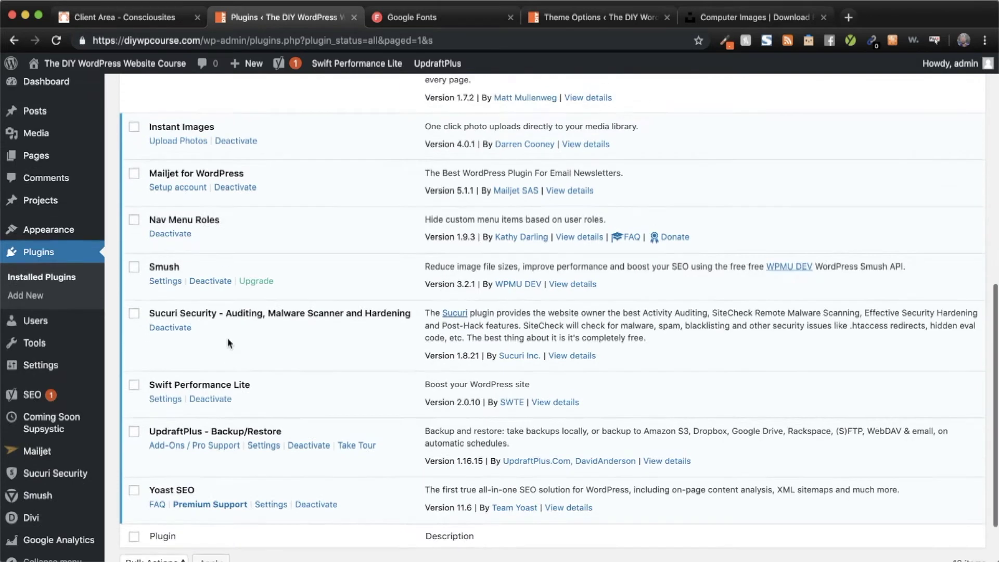
# - Open the settings of Coming Soon by Supsystic and set the plugin mode to Coming Soon Page
pyautogui.scroll(2, 229, 346)
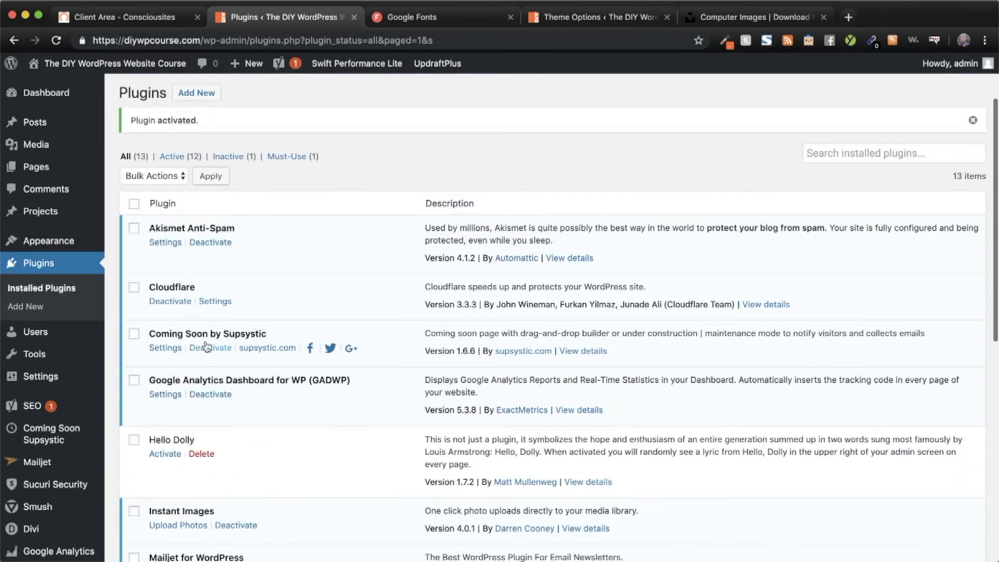
pyautogui.click(165, 351)
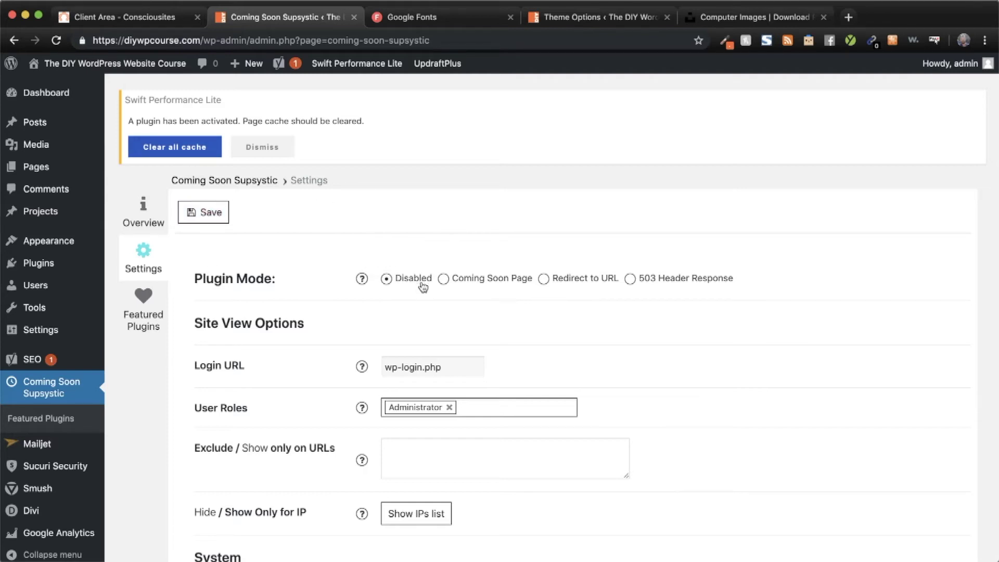
pyautogui.click(492, 280)
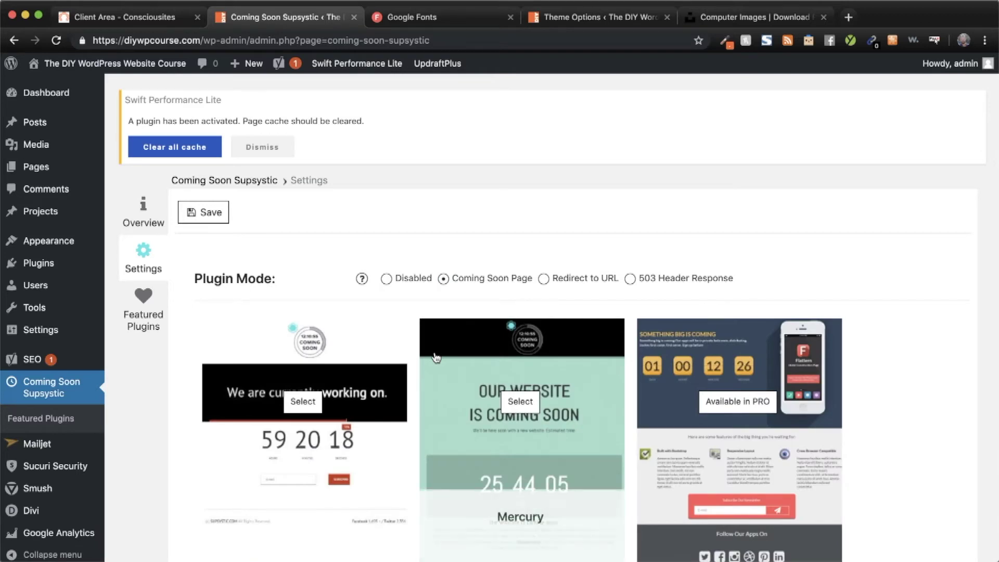
# - Browse the available coming soon templates and select the My factory template
pyautogui.scroll(-5, 435, 352)
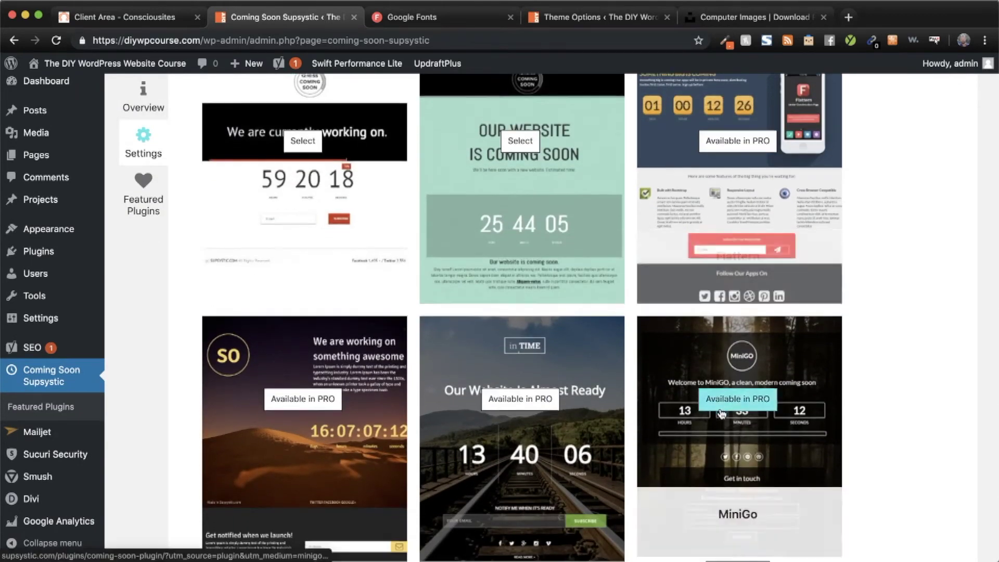
pyautogui.scroll(-3, 320, 303)
pyautogui.scroll(-2, 320, 303)
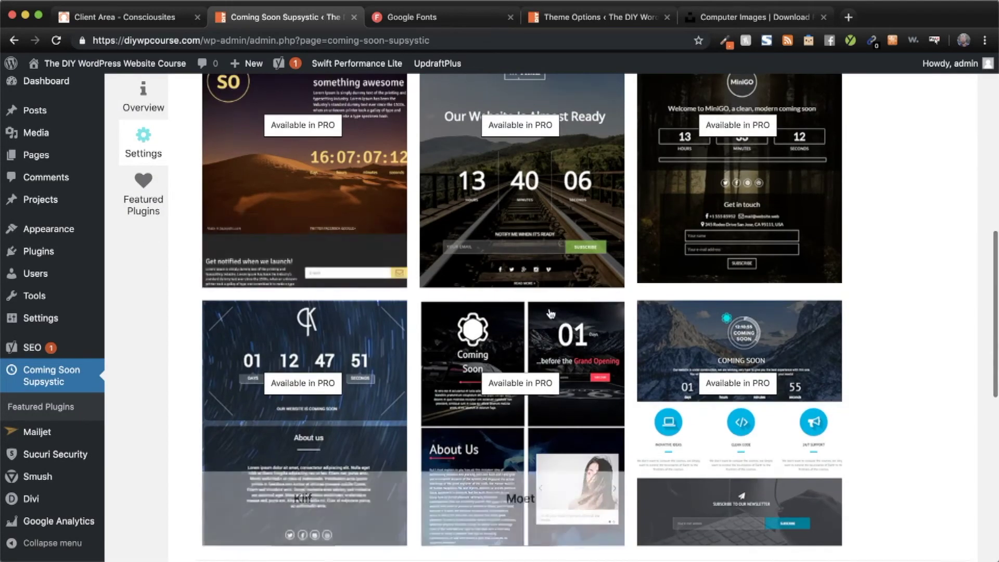
pyautogui.scroll(-7, 548, 314)
pyautogui.scroll(5, 550, 313)
pyautogui.scroll(10, 550, 312)
pyautogui.scroll(-3, 551, 312)
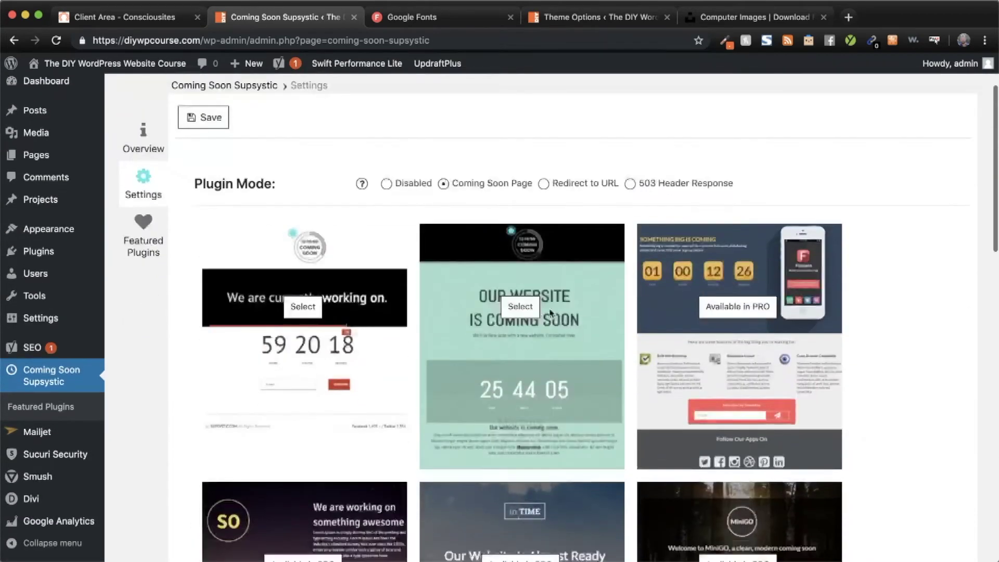
pyautogui.click(303, 249)
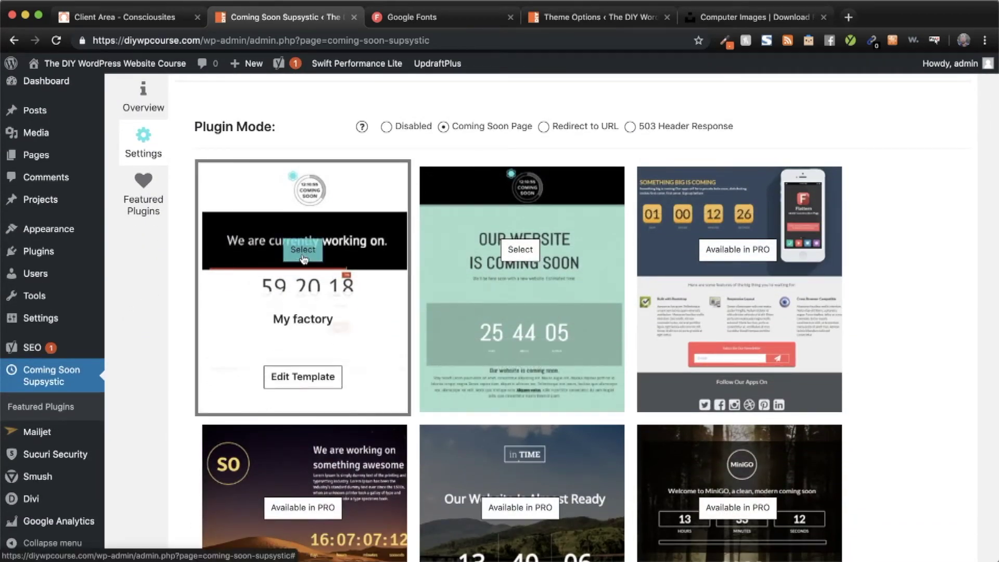
# - Open the My factory template for editing, look over its page elements, and close the template editor
pyautogui.click(303, 248)
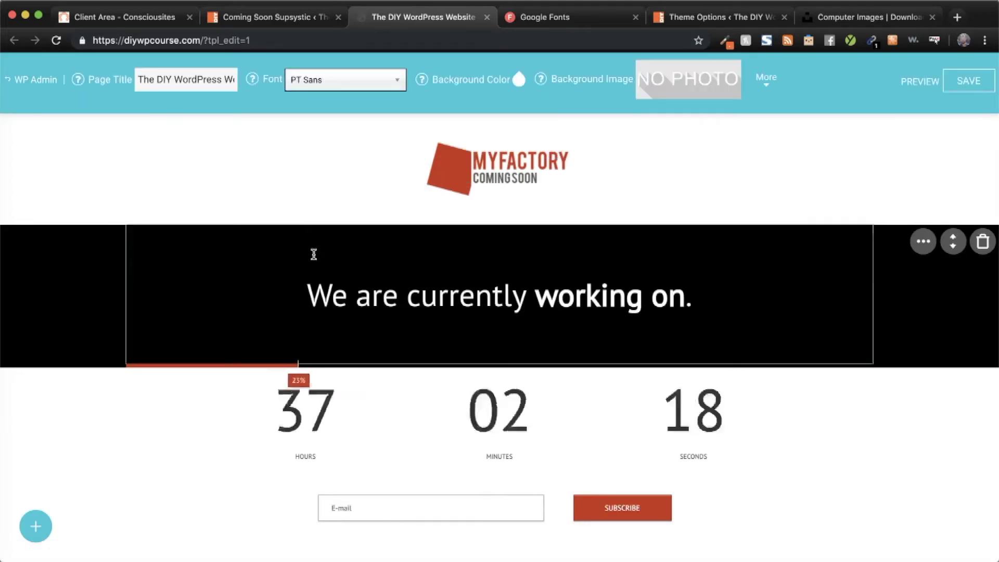
pyautogui.scroll(-3, 382, 312)
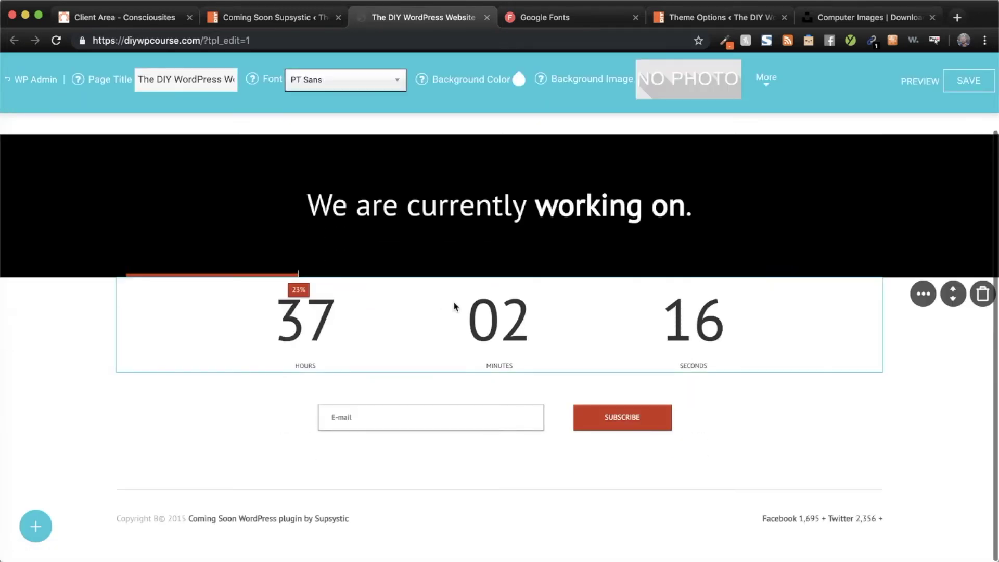
pyautogui.scroll(3, 664, 333)
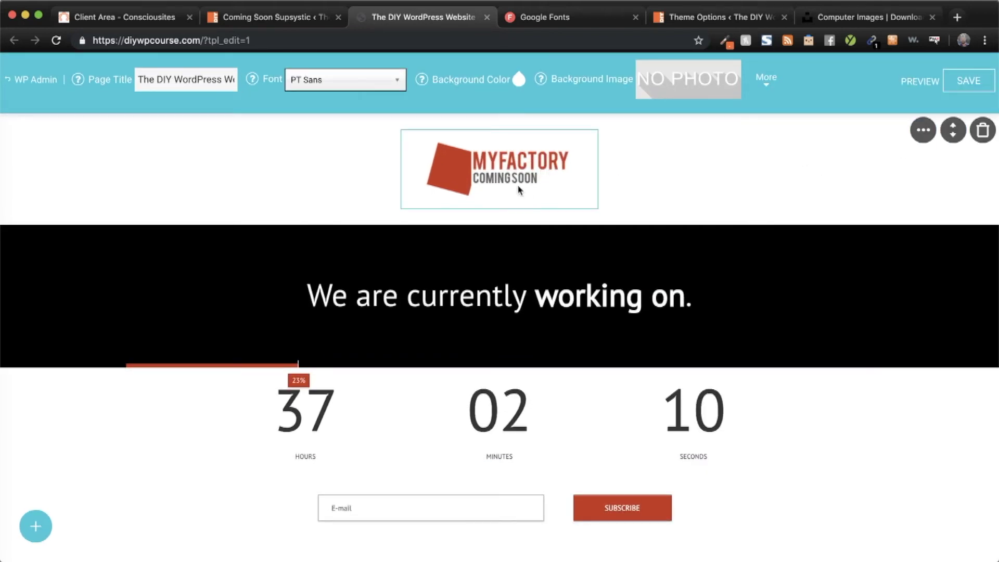
pyautogui.click(952, 91)
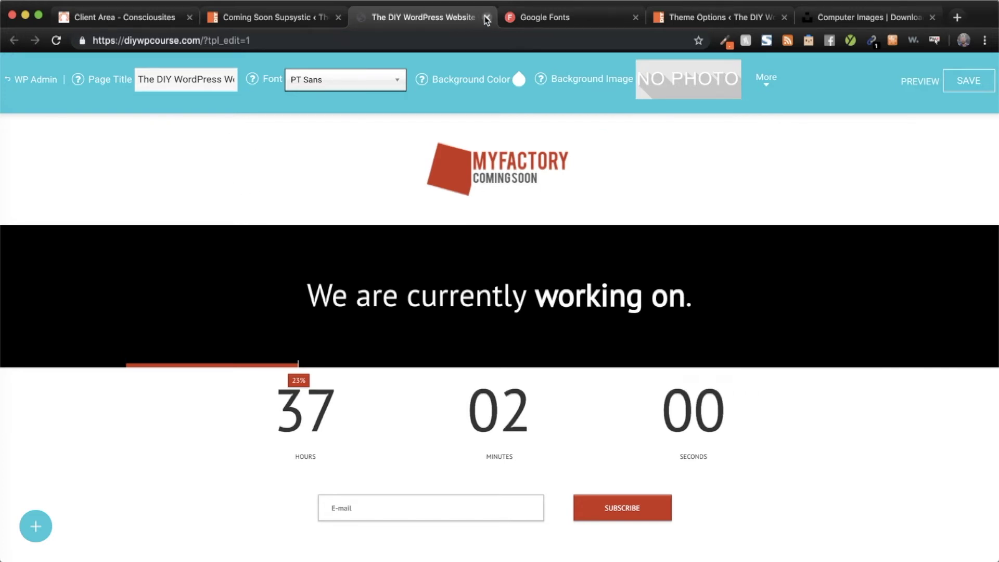
pyautogui.click(485, 17)
# - Review the Site View Options, trying the Show choice for the URL rule and returning it to Exclude
pyautogui.scroll(2, 305, 242)
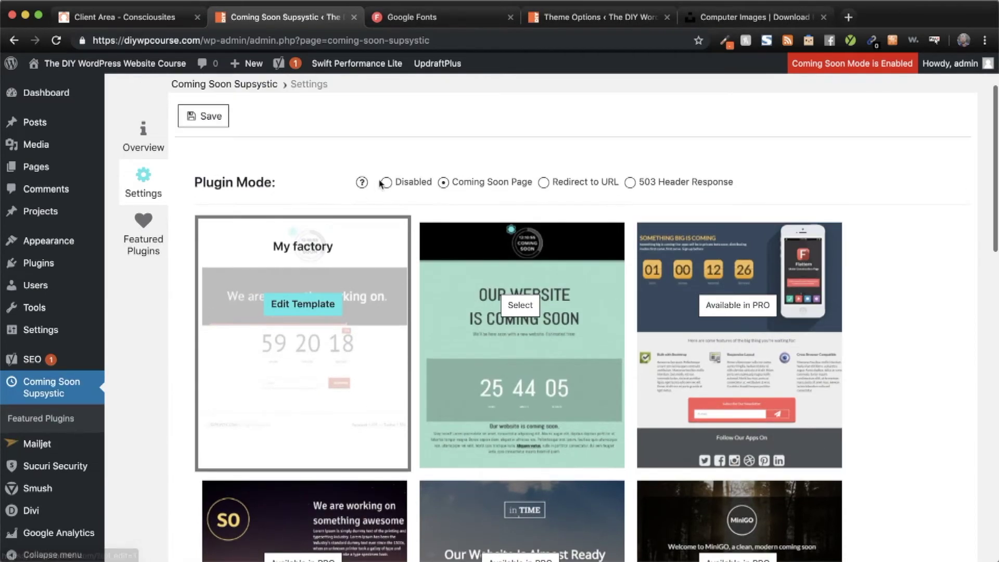
pyautogui.scroll(-10, 355, 320)
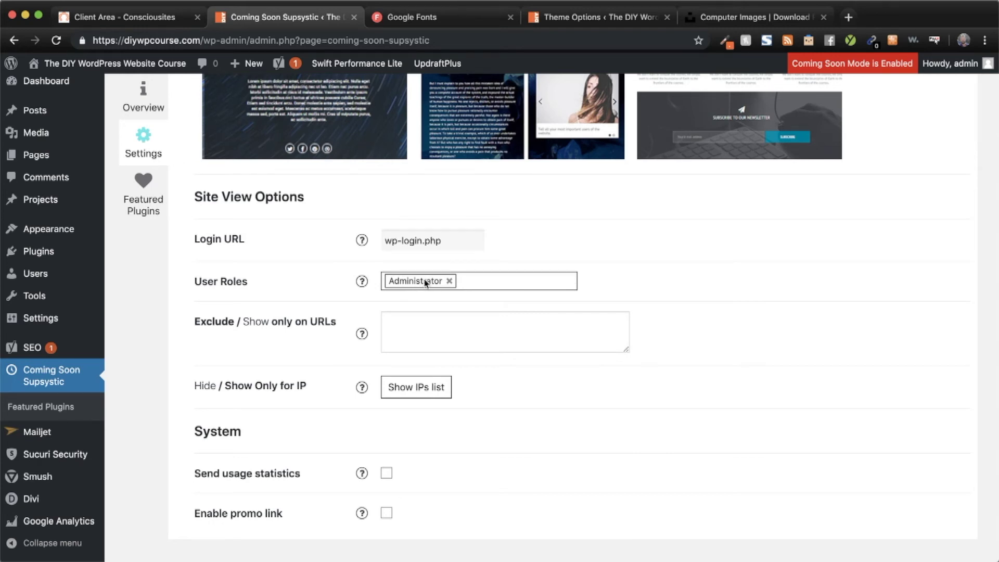
pyautogui.click(396, 323)
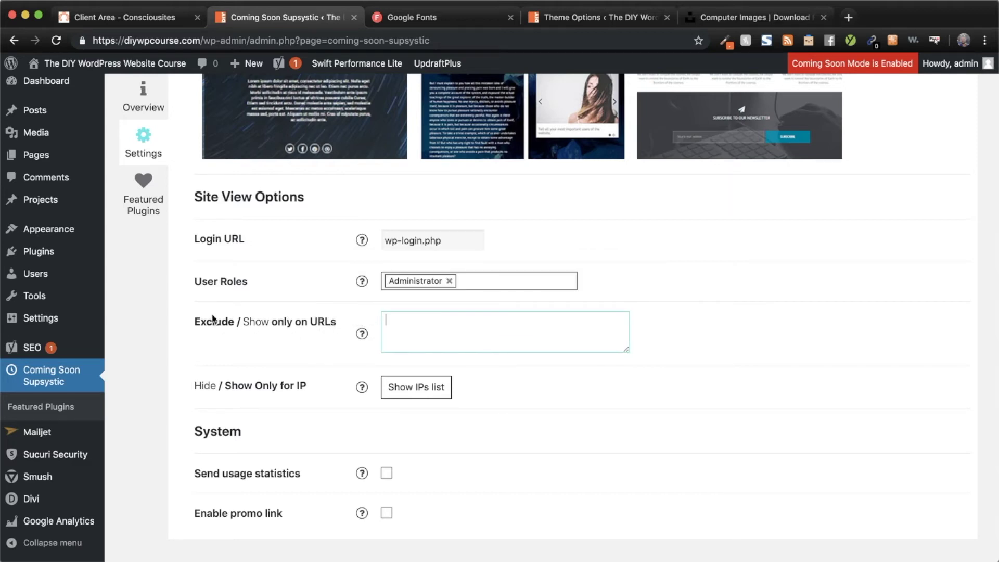
pyautogui.write('w')
pyautogui.click(254, 319)
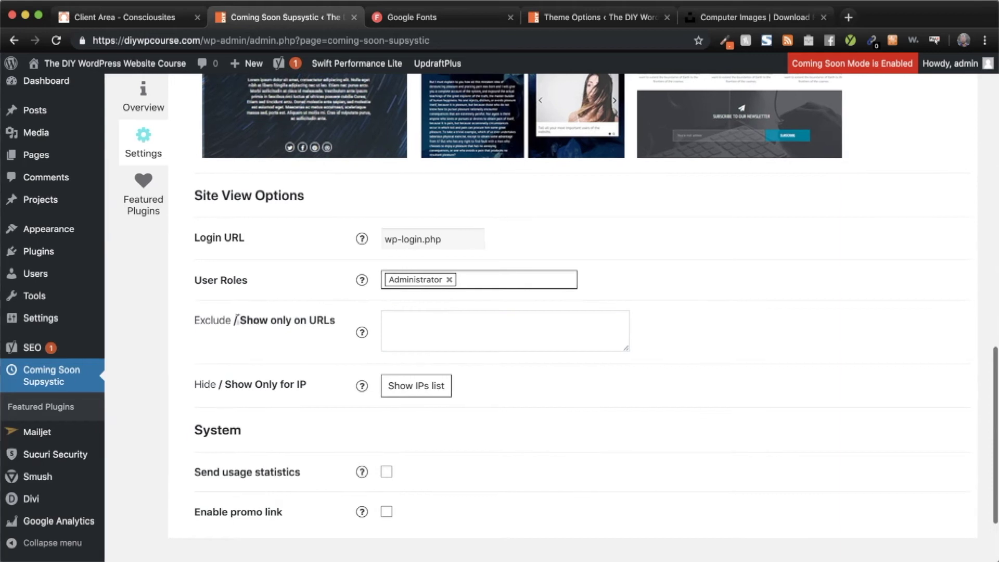
pyautogui.scroll(-1, 229, 323)
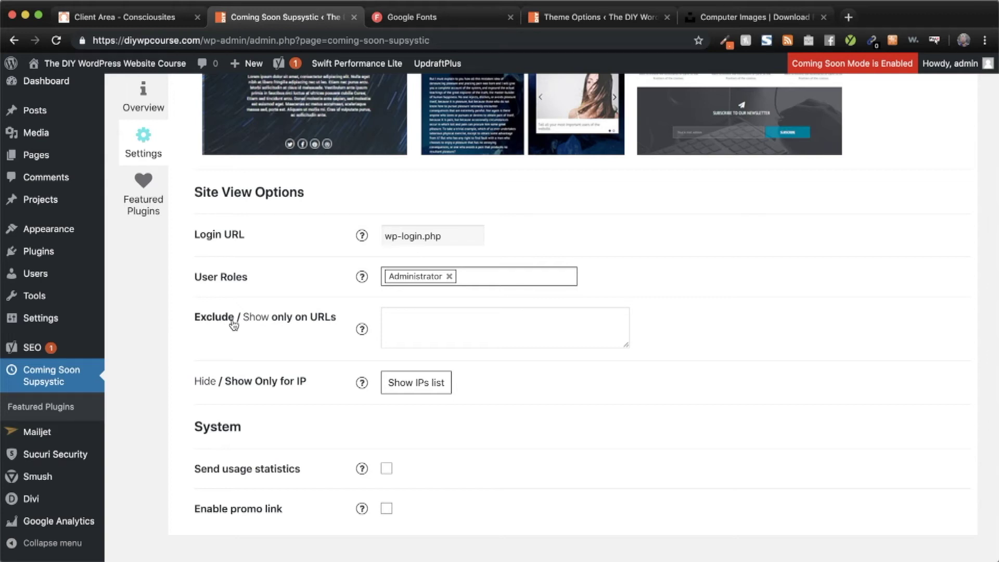
pyautogui.scroll(15, 233, 325)
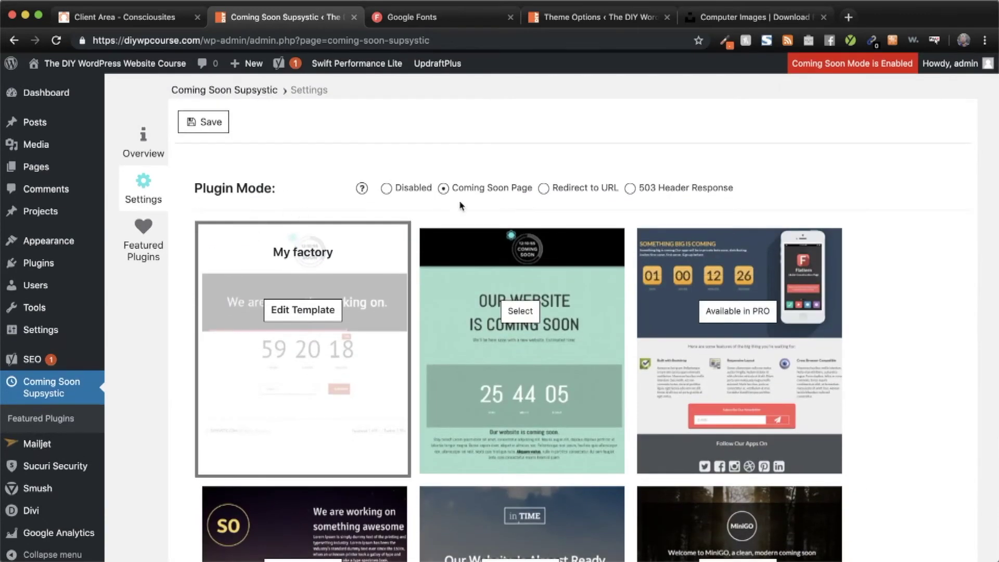
# - Save the Coming Soon settings and clear the Swift Performance Lite cache
pyautogui.click(210, 124)
pyautogui.moveTo(345, 63)
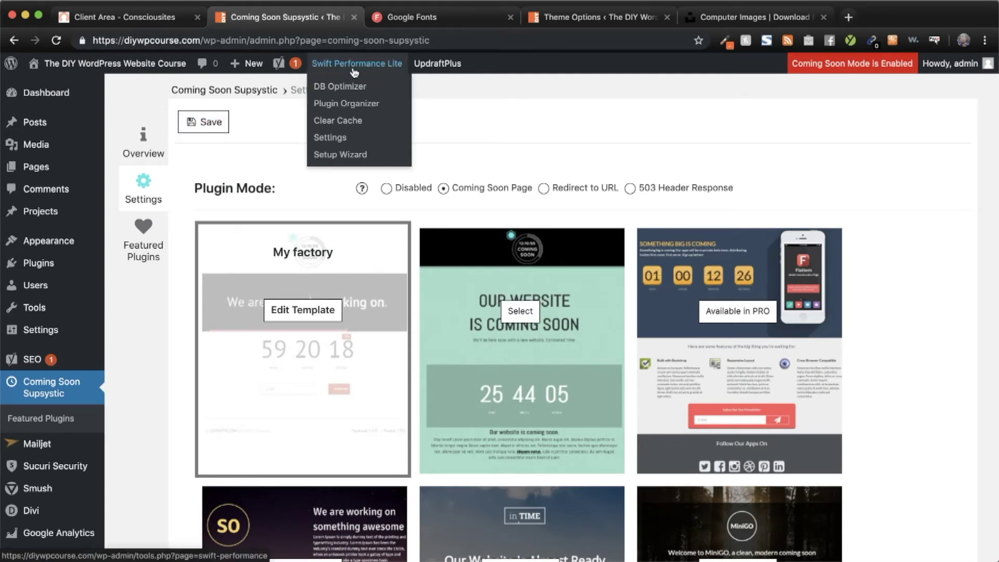
pyautogui.click(352, 121)
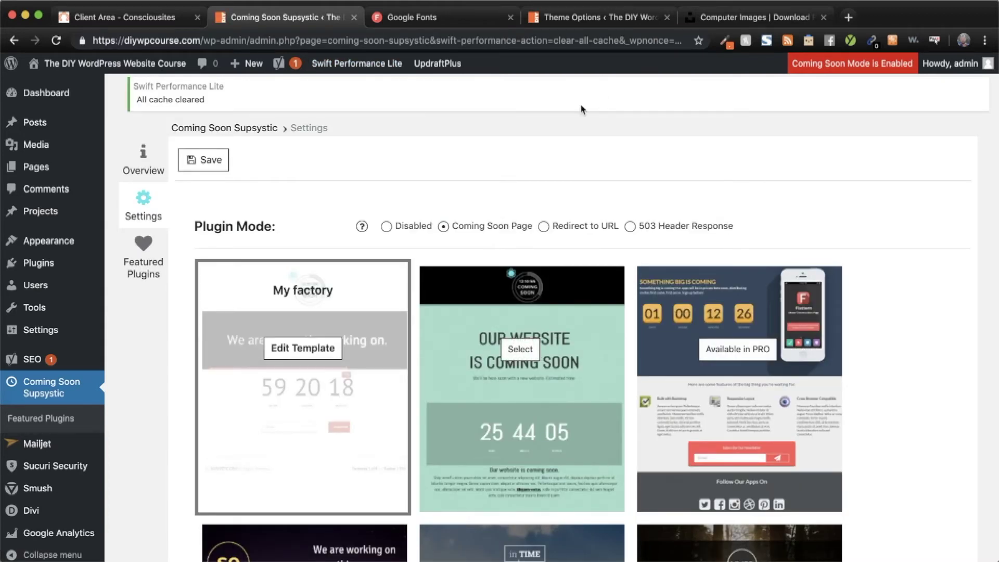
pyautogui.hotkey('ctrl', 'shift', 'n')
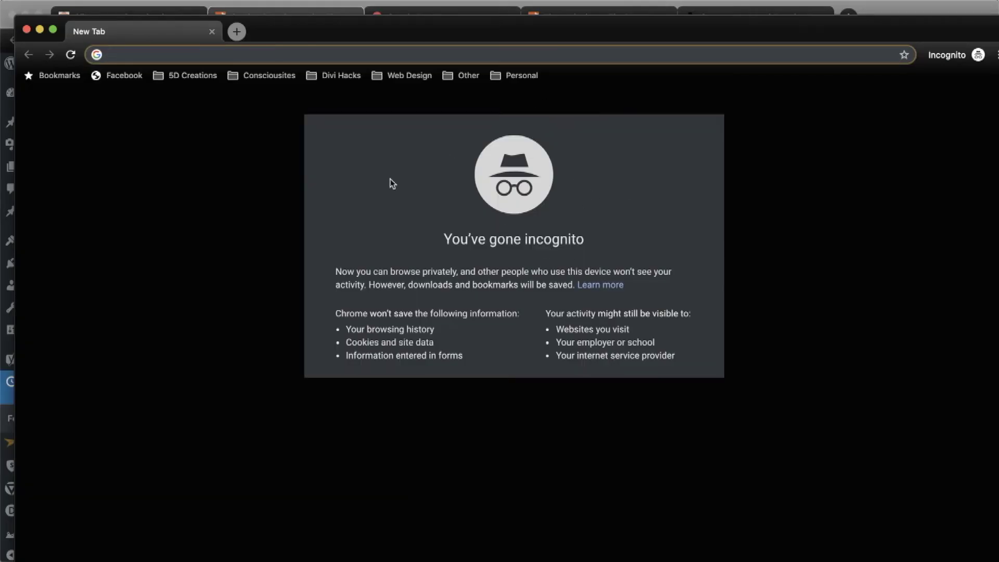
pyautogui.write('https://diywpcourse.com')
pyautogui.press('Return')
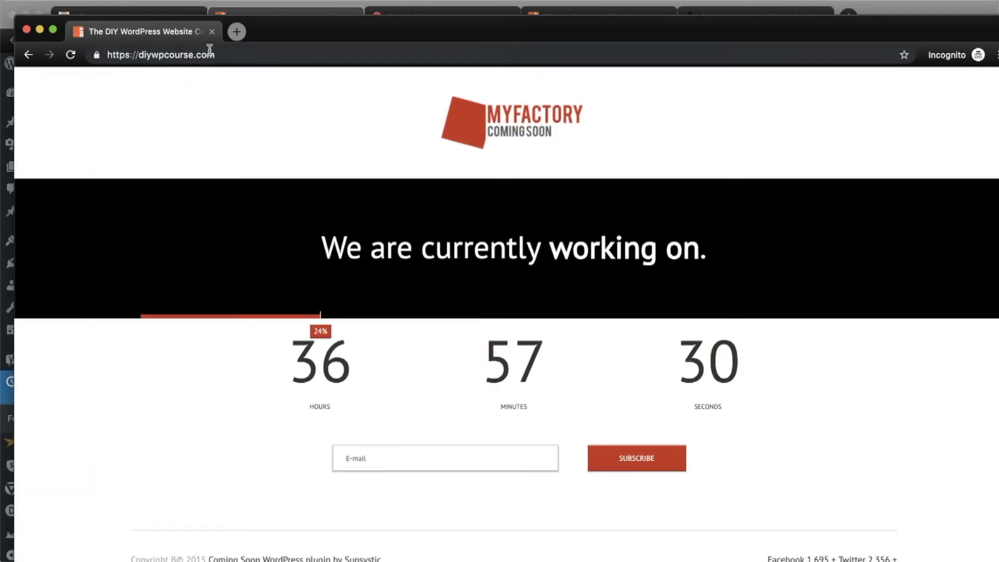
pyautogui.click(211, 33)
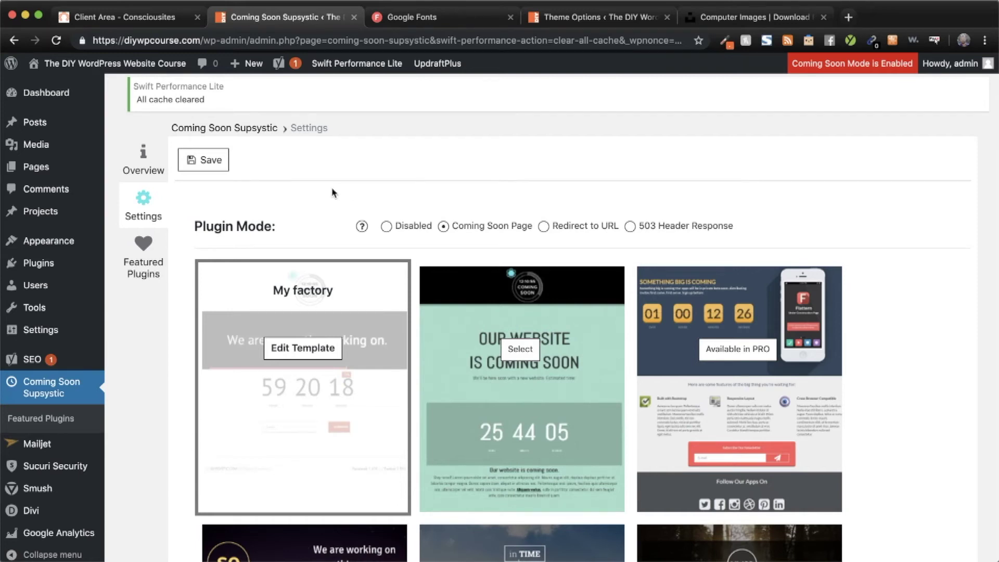
# - Create a new page titled "Under Construction" in a separate browser tab and start building it with the Divi Builder
pyautogui.moveTo(52, 169)
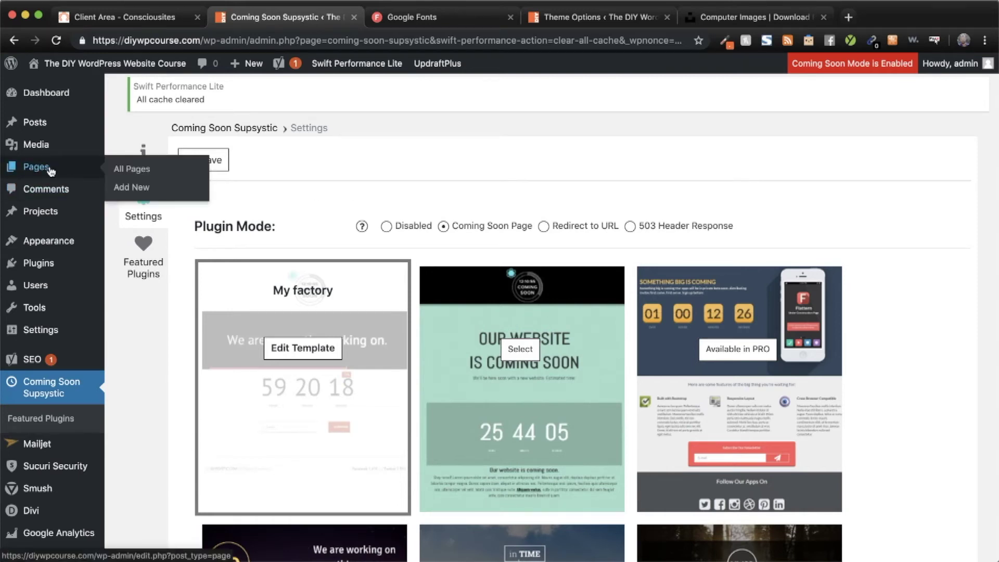
pyautogui.keyDown('super'); pyautogui.click(144, 188); pyautogui.keyUp('super')
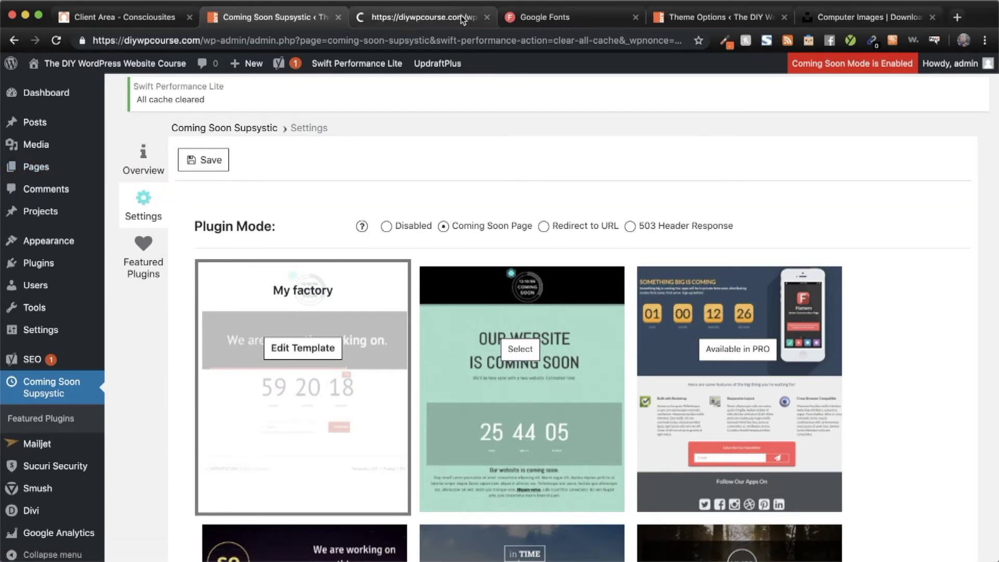
pyautogui.click(409, 19)
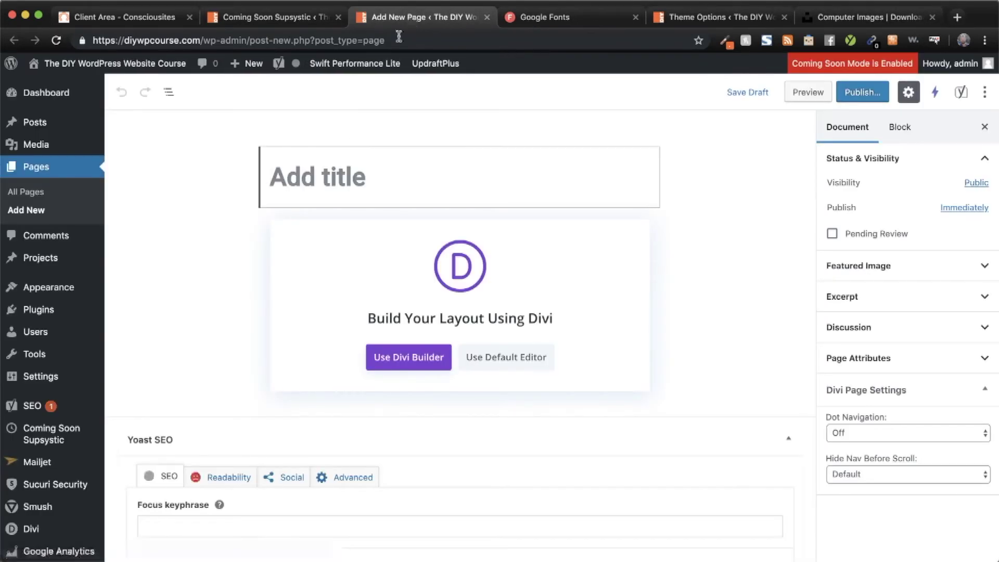
pyautogui.write('Un')
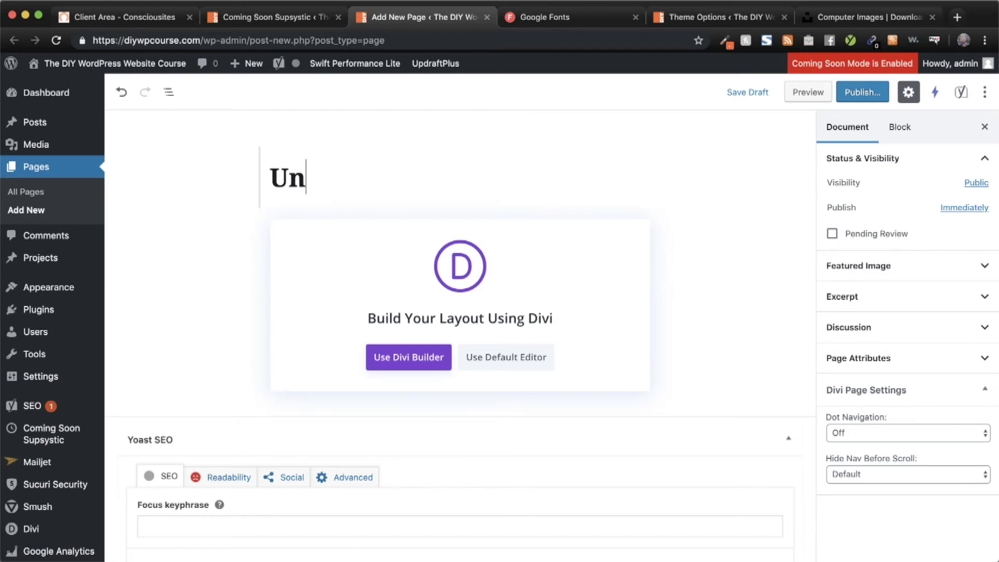
pyautogui.write('der Construction')
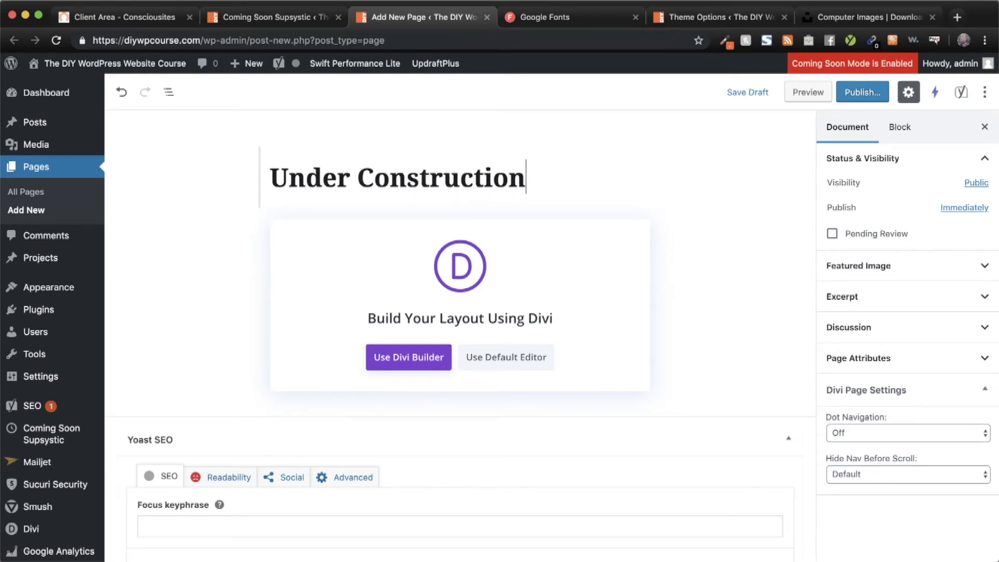
pyautogui.click(423, 359)
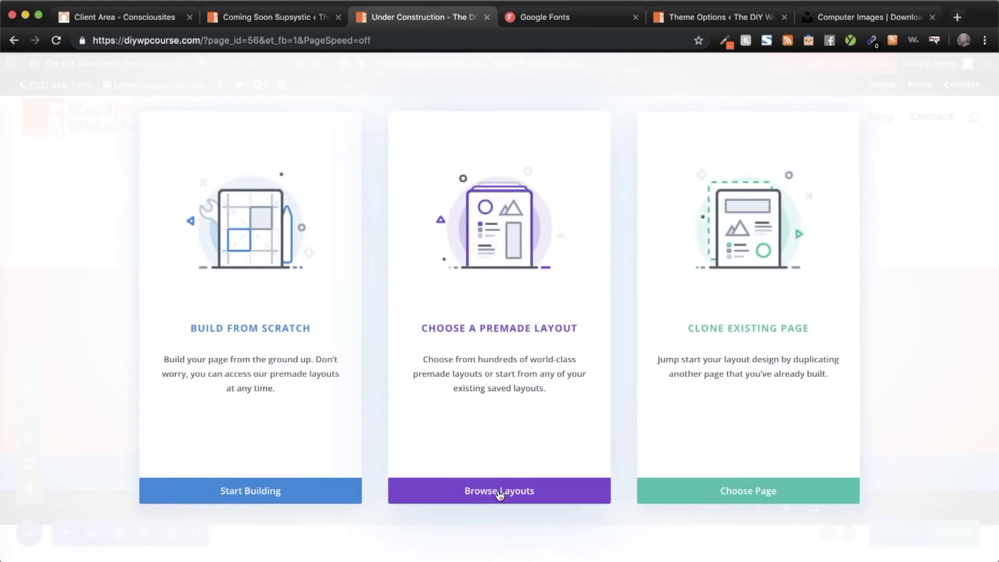
# - Load the premade Personal Stylist Landing Page layout onto the Under Construction page and look through its content
pyautogui.click(499, 492)
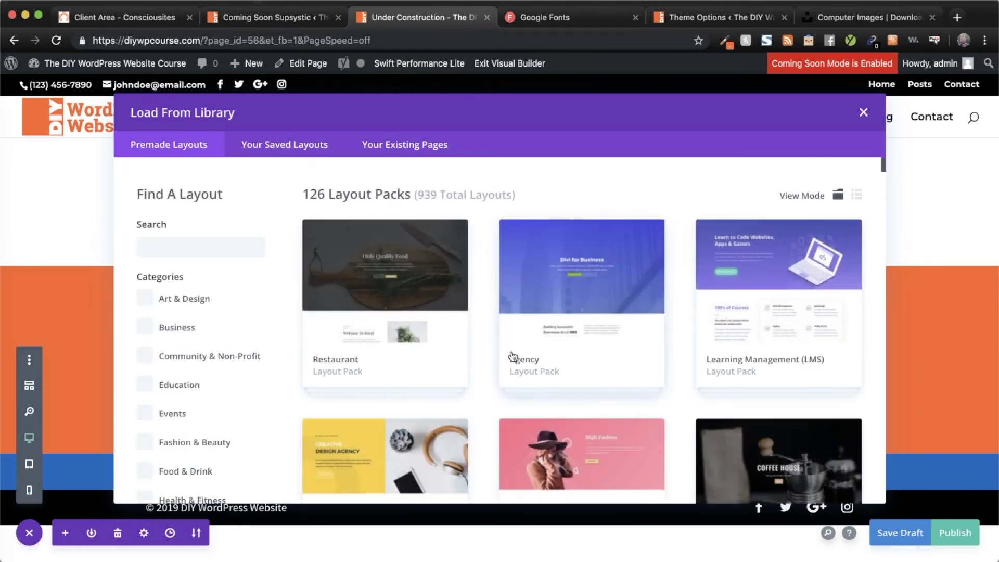
pyautogui.scroll(-20, 512, 356)
pyautogui.scroll(-20, 511, 356)
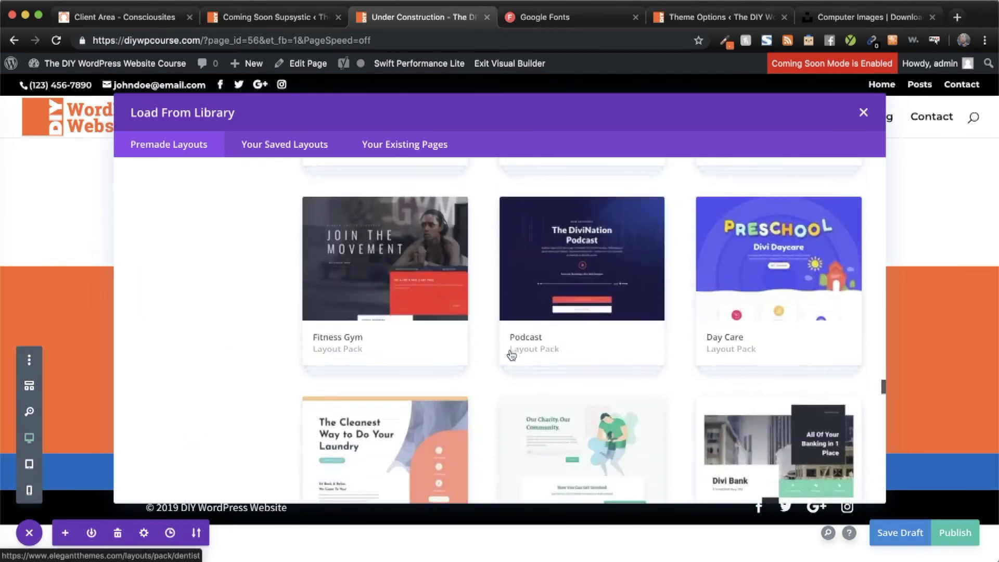
pyautogui.scroll(-20, 512, 356)
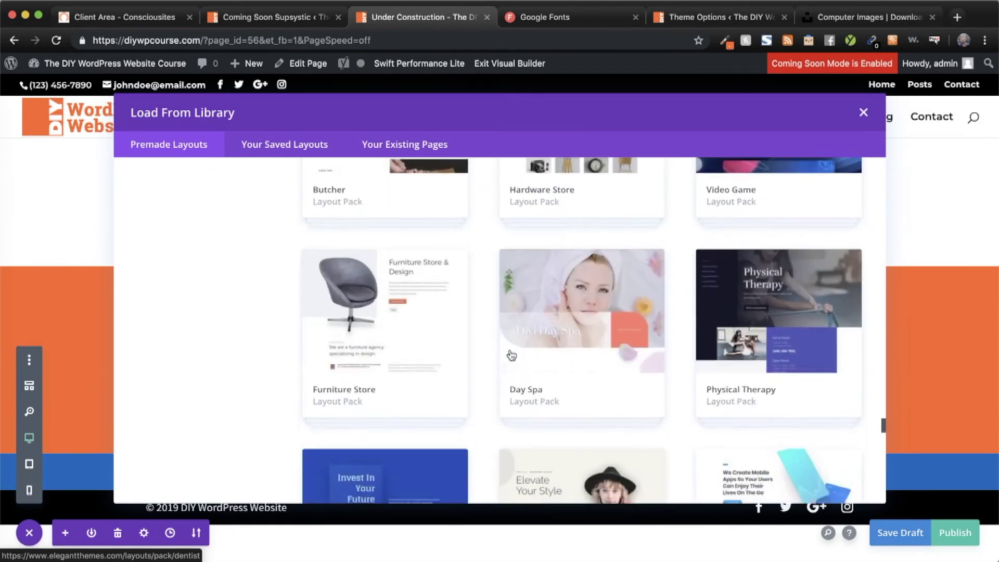
pyautogui.scroll(-5, 511, 356)
pyautogui.click(512, 356)
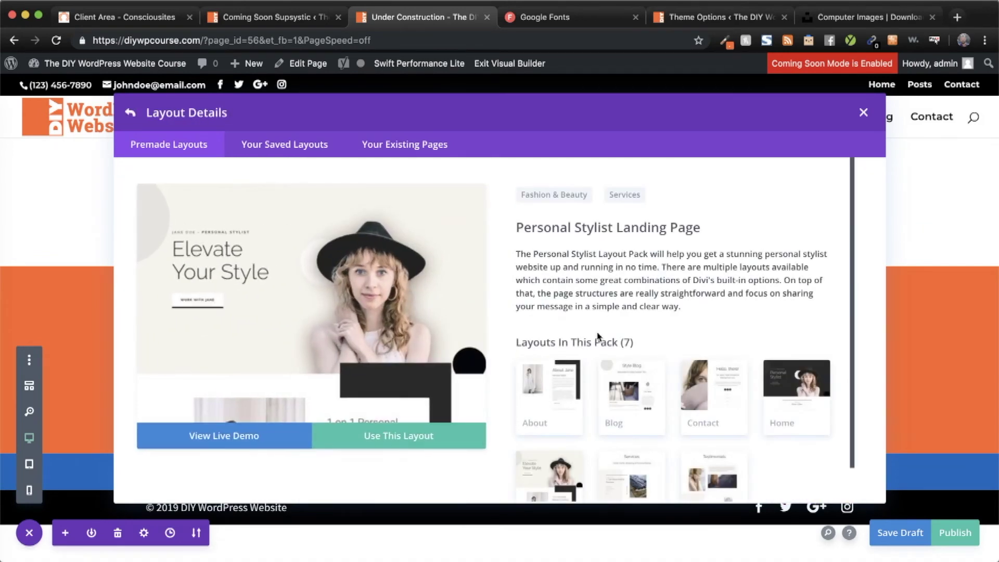
pyautogui.scroll(-2, 597, 336)
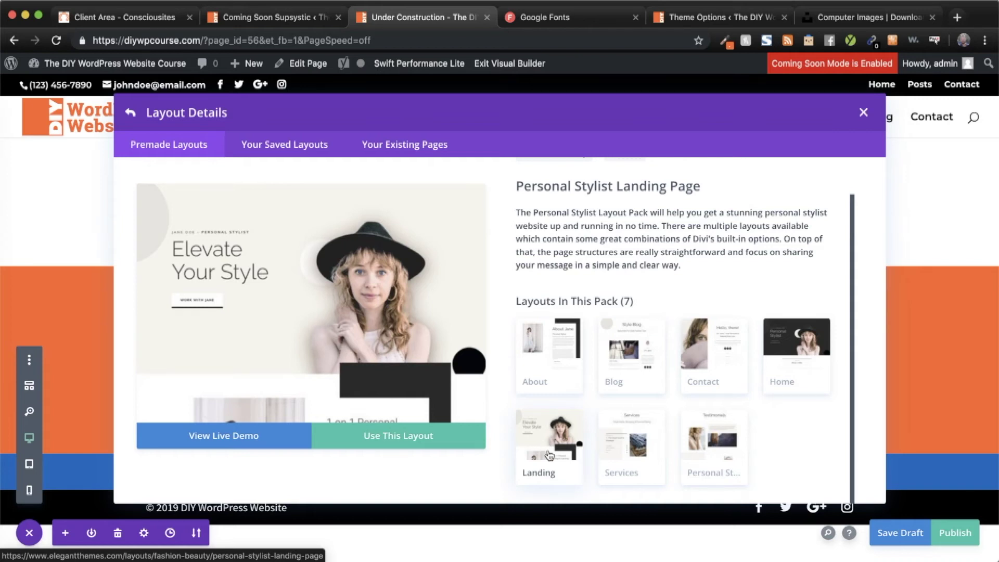
pyautogui.click(400, 443)
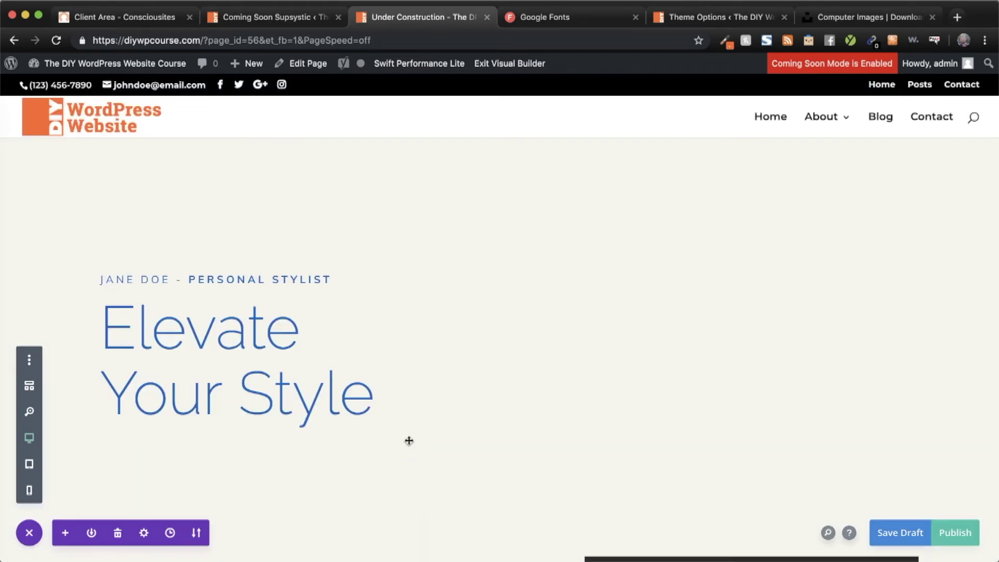
pyautogui.scroll(-10, 409, 440)
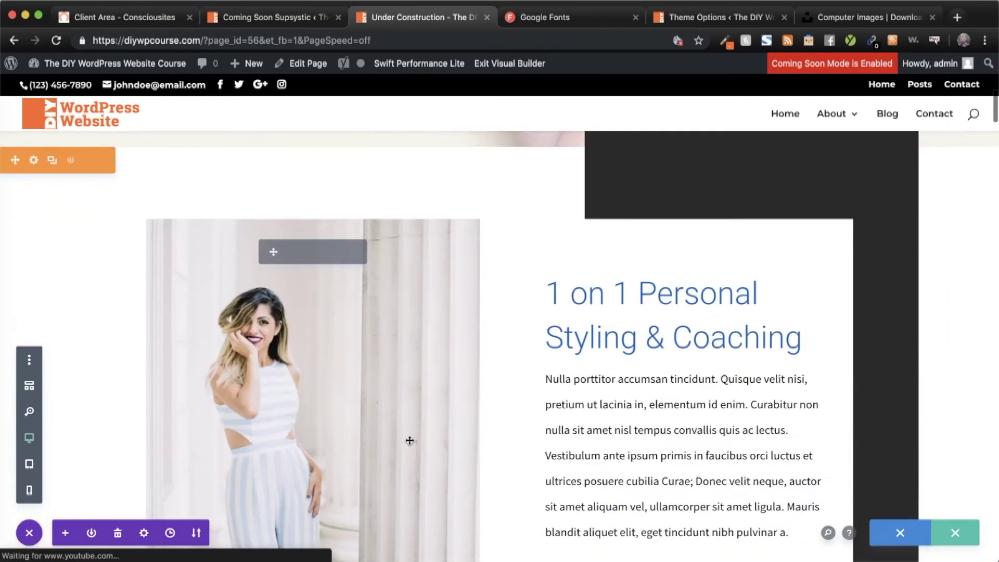
# - Look through the sections of the loaded Personal Stylist layout from the coaching section down to the newsletter area
pyautogui.scroll(-20, 409, 441)
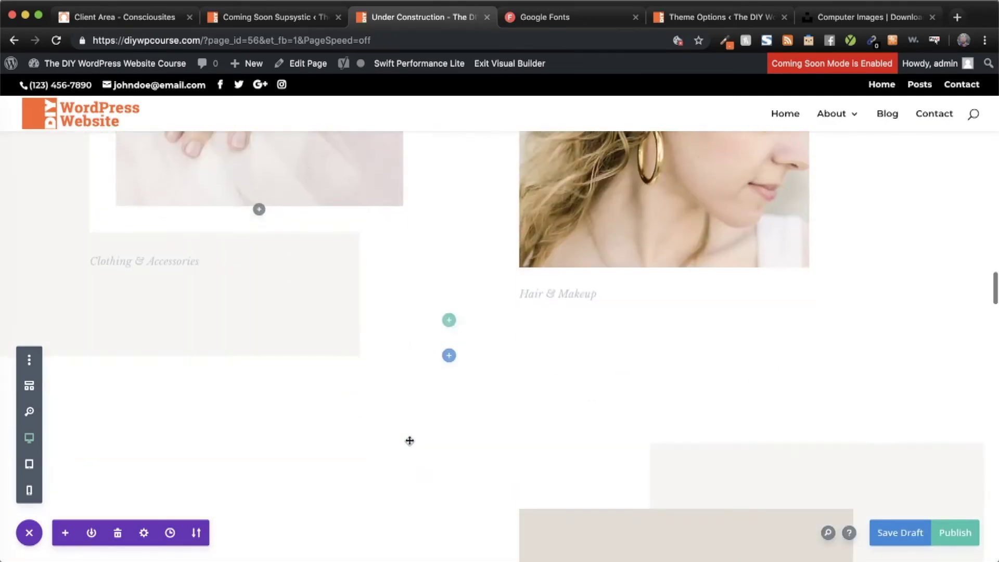
pyautogui.scroll(-20, 409, 441)
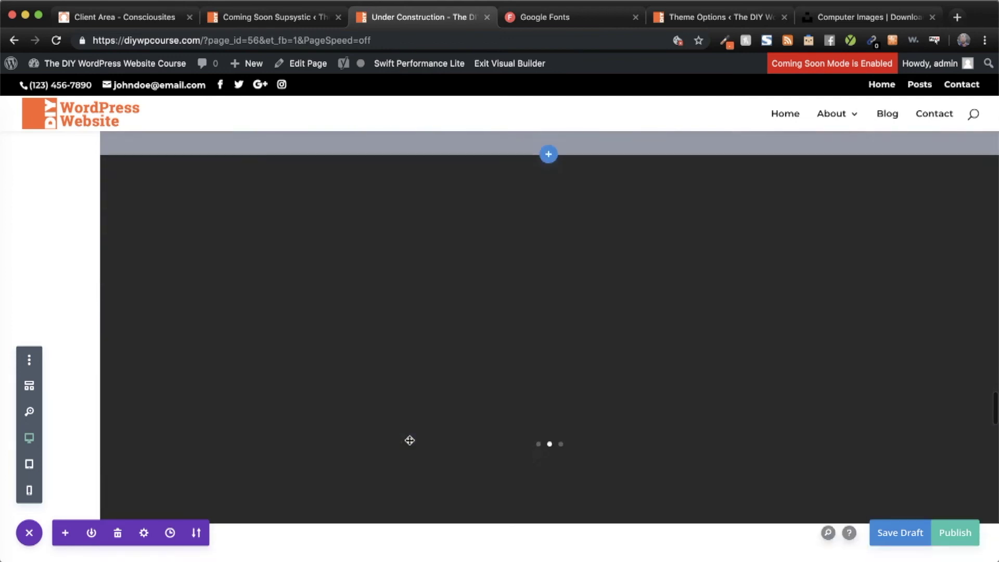
pyautogui.scroll(-15, 409, 441)
pyautogui.scroll(12, 410, 441)
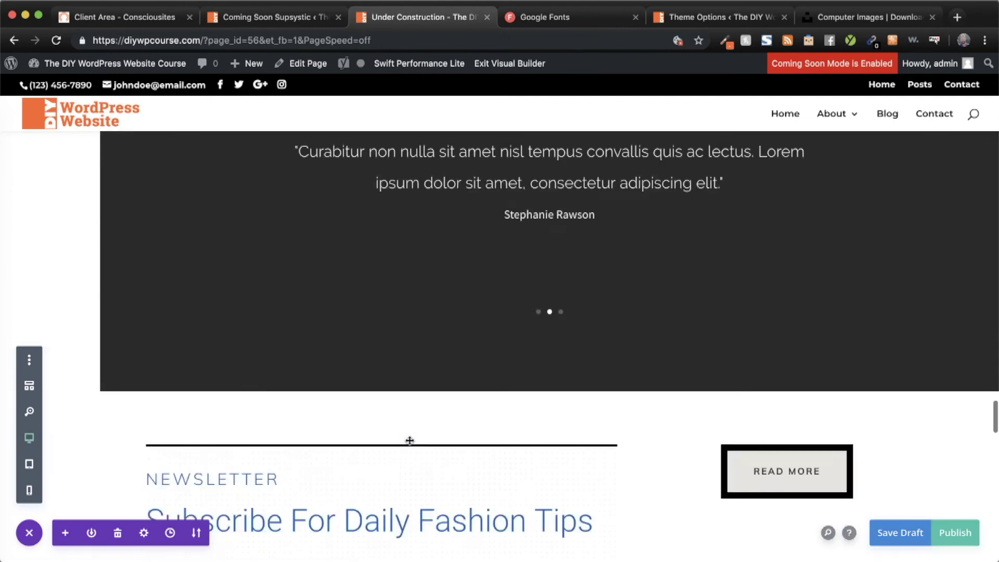
pyautogui.scroll(-4, 409, 441)
pyautogui.scroll(8, 409, 441)
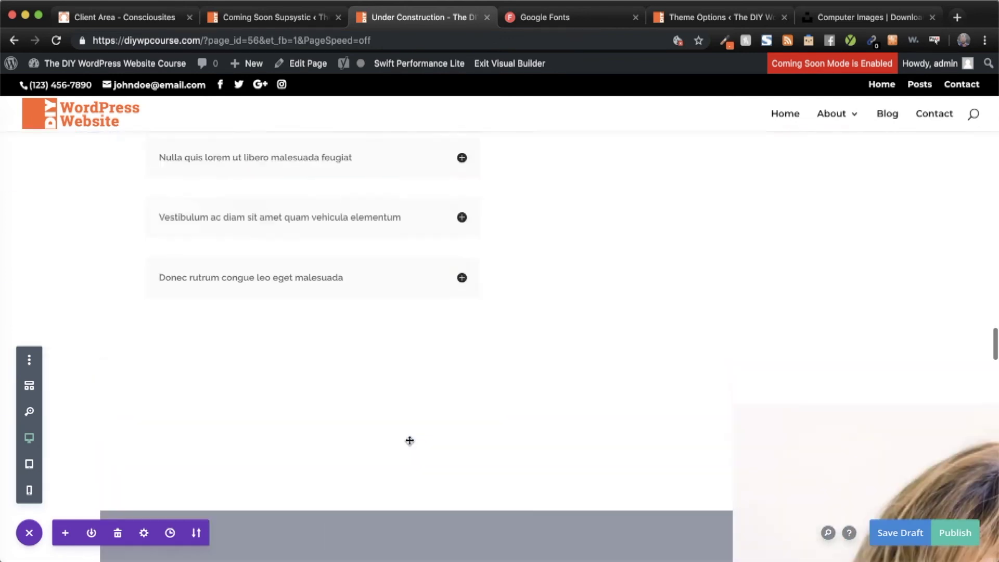
pyautogui.scroll(15, 409, 441)
pyautogui.scroll(10, 409, 441)
pyautogui.scroll(12, 410, 441)
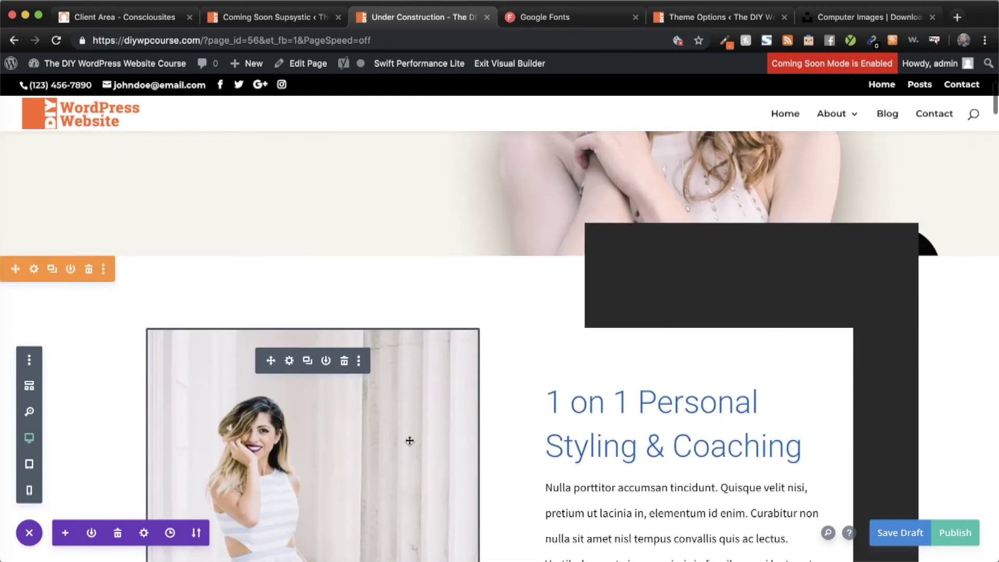
# - Delete the "Elevate Your Style" hero section and the "1 on 1 Personal Styling & Coaching" section
pyautogui.scroll(6, 410, 441)
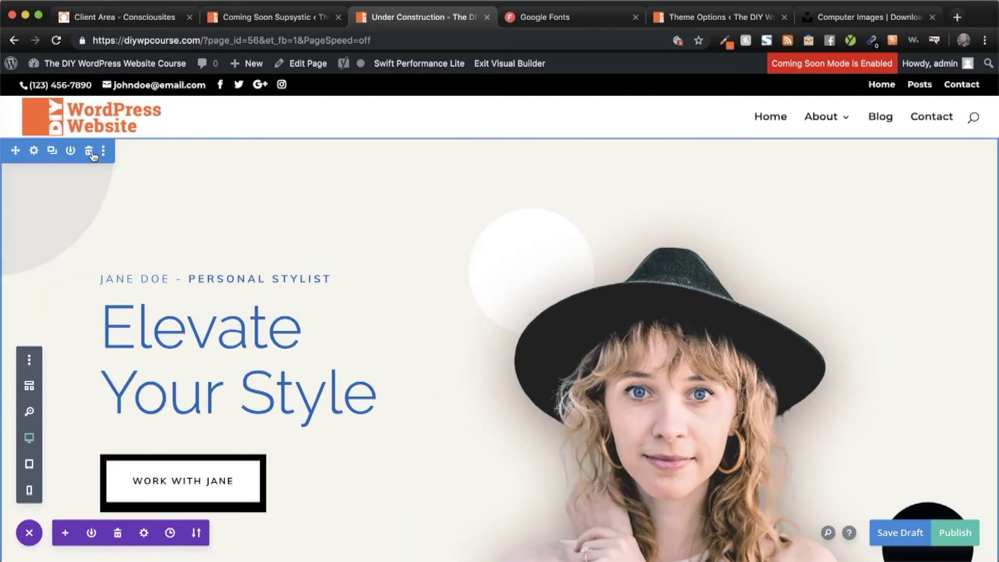
pyautogui.click(90, 151)
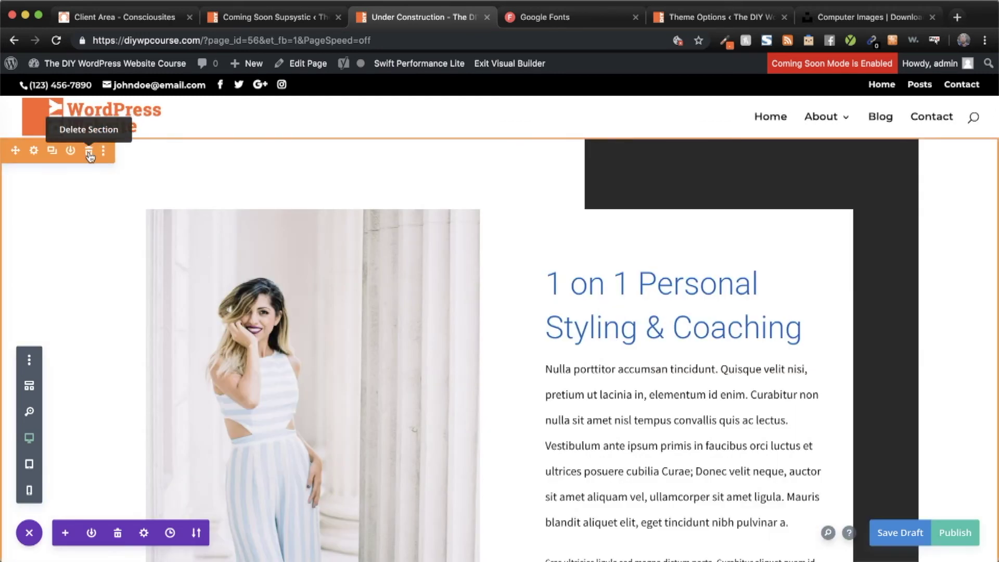
pyautogui.click(90, 150)
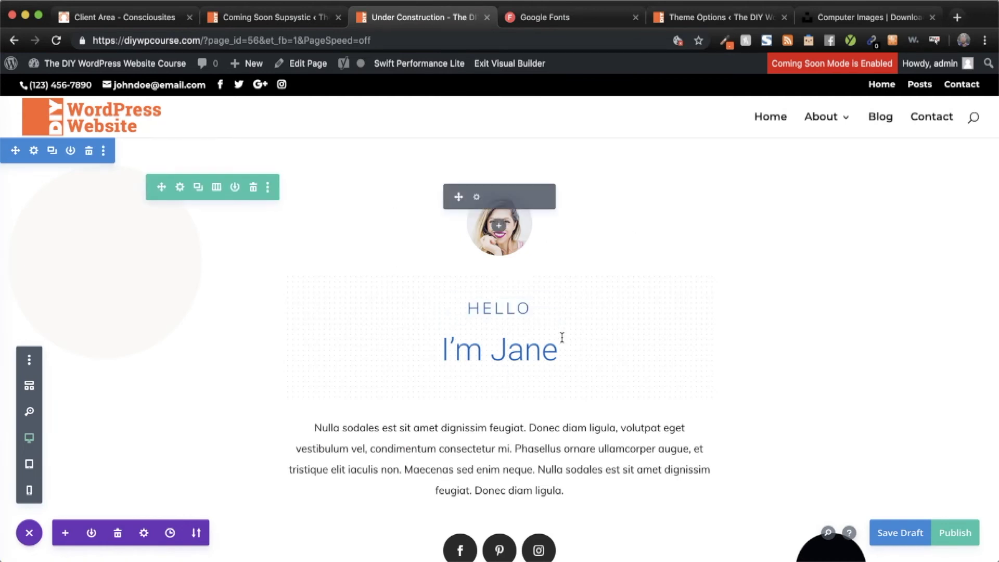
# - Delete every section below the introduction section, from Services through the testimonials and gallery down to the footer
pyautogui.scroll(-4, 559, 344)
pyautogui.scroll(-3, 555, 350)
pyautogui.scroll(2, 461, 229)
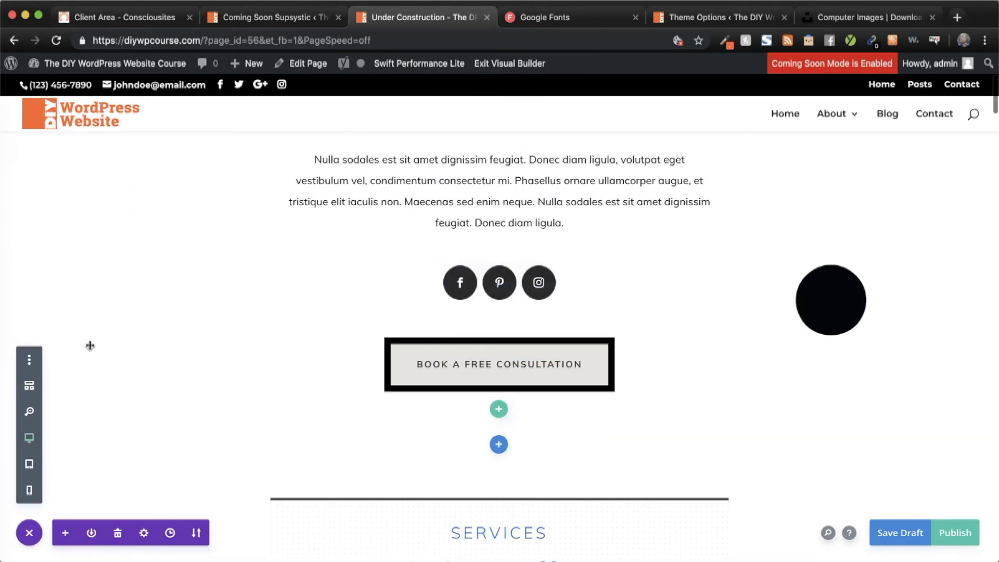
pyautogui.scroll(-3, 185, 447)
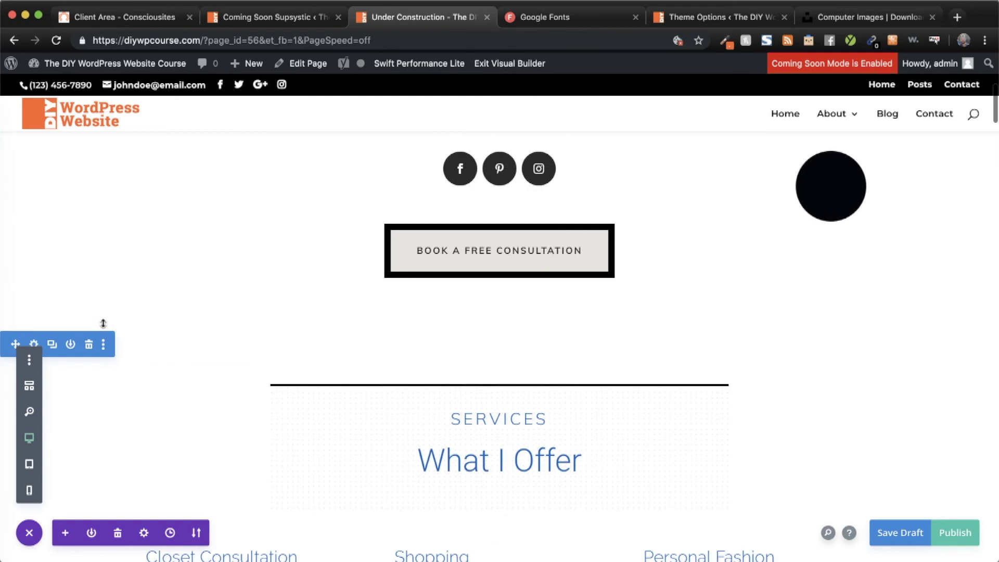
pyautogui.click(87, 345)
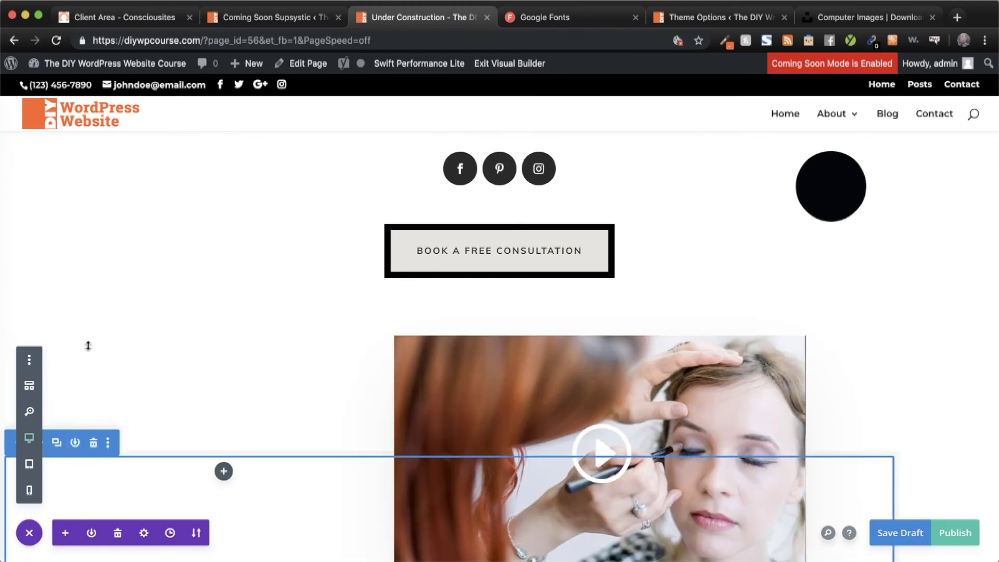
pyautogui.click(93, 442)
pyautogui.click(94, 345)
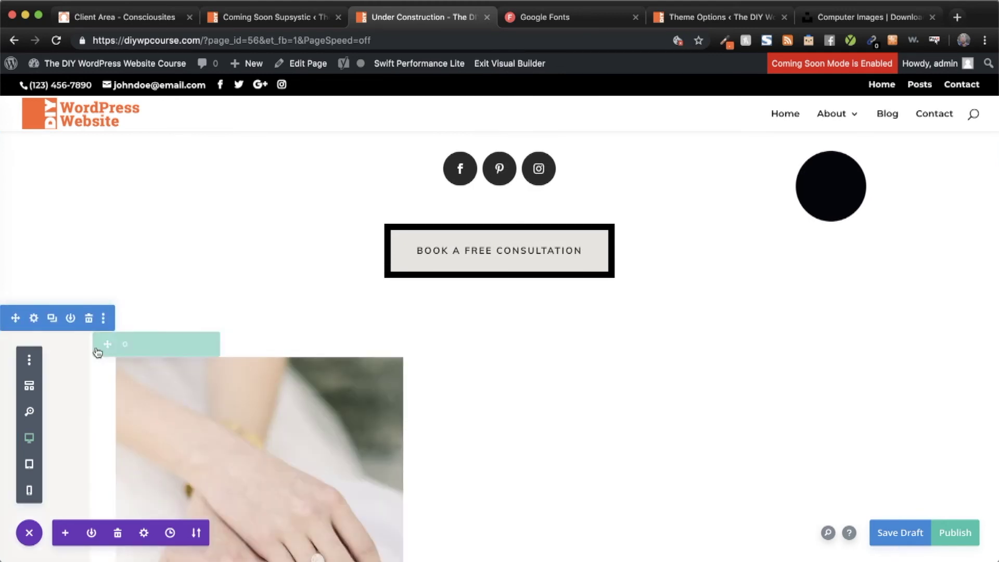
pyautogui.click(91, 319)
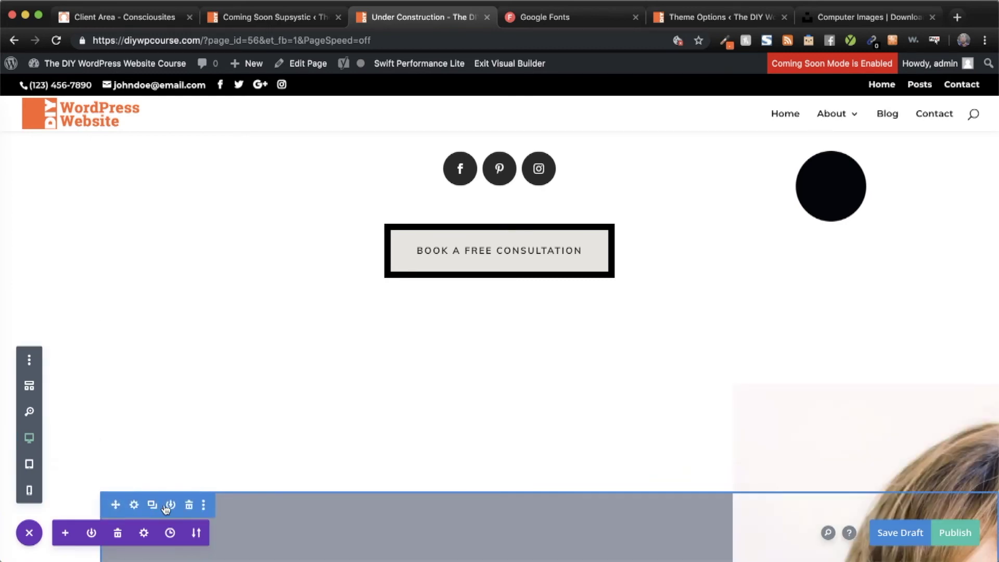
pyautogui.click(189, 504)
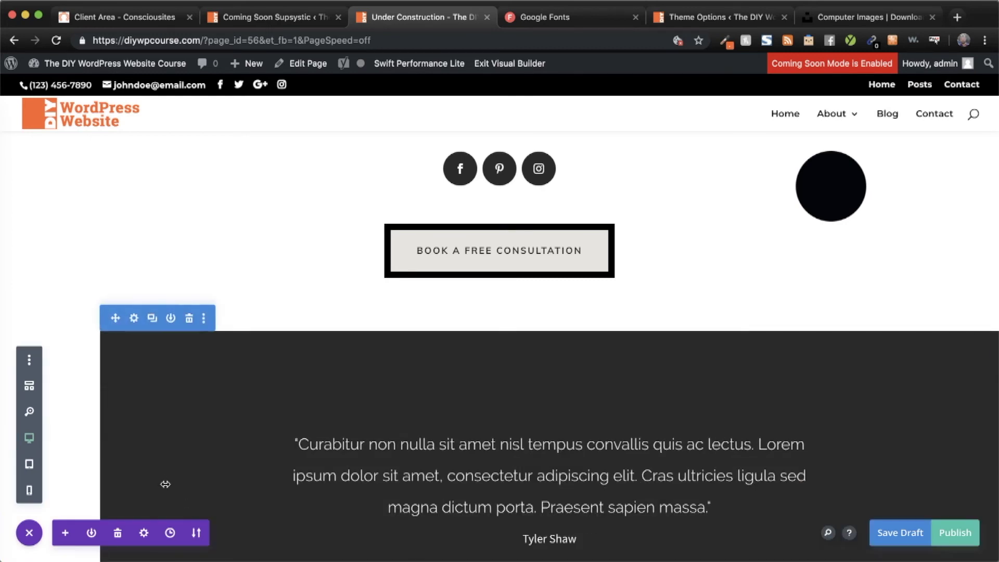
pyautogui.click(189, 318)
pyautogui.click(87, 345)
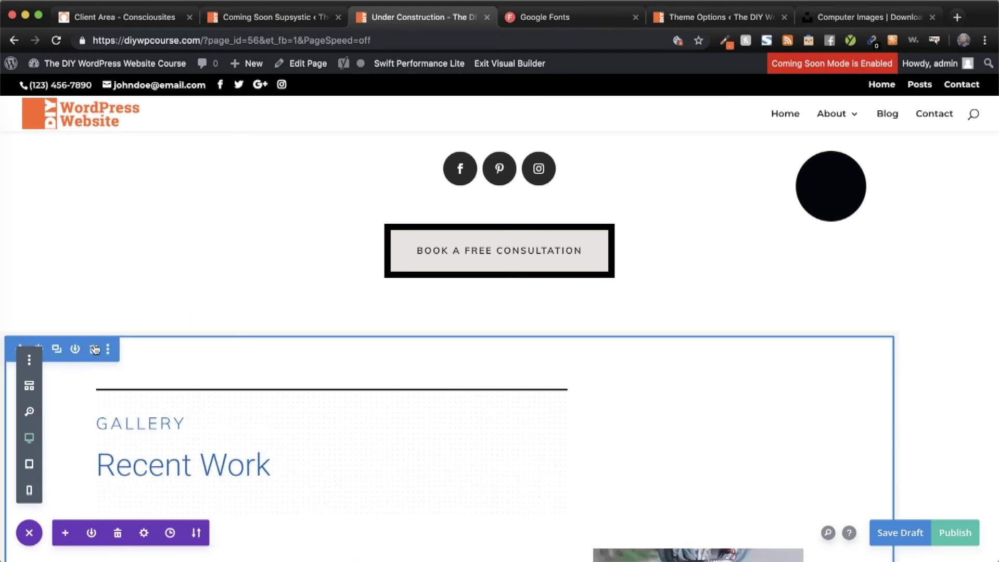
pyautogui.click(88, 346)
pyautogui.click(89, 345)
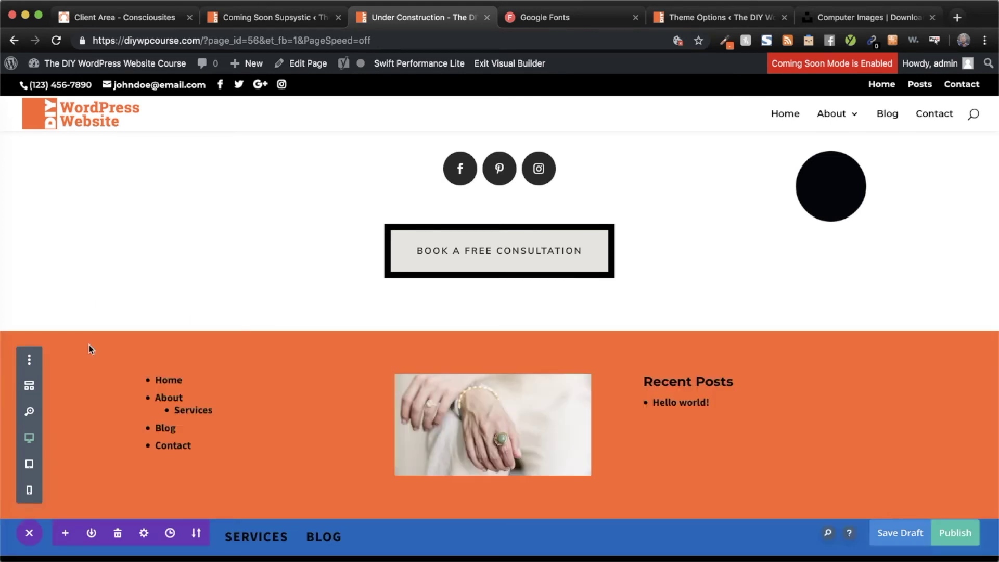
# - Remove the "Hello" line from the text module under the round portrait photo
pyautogui.scroll(7, 200, 355)
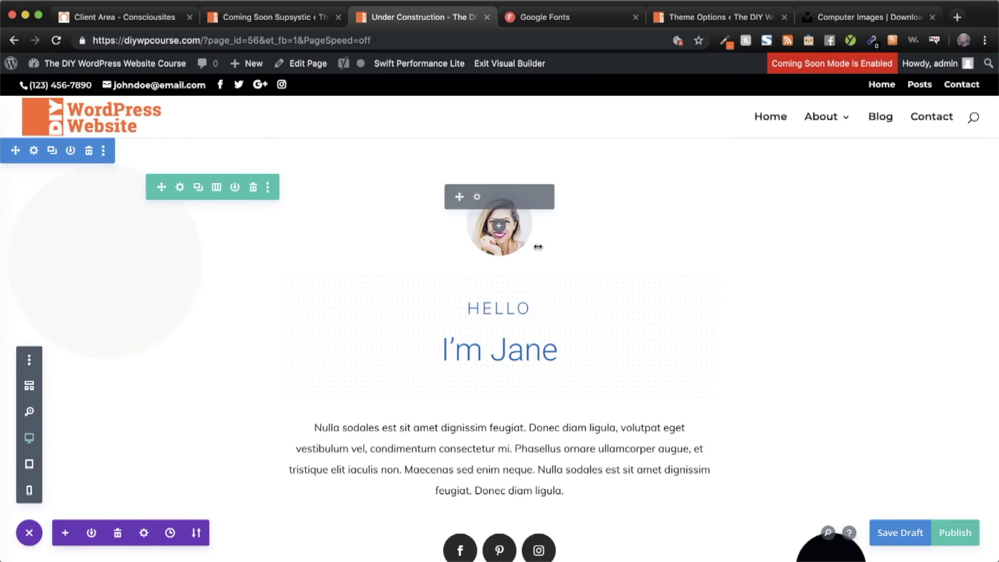
pyautogui.click(475, 308)
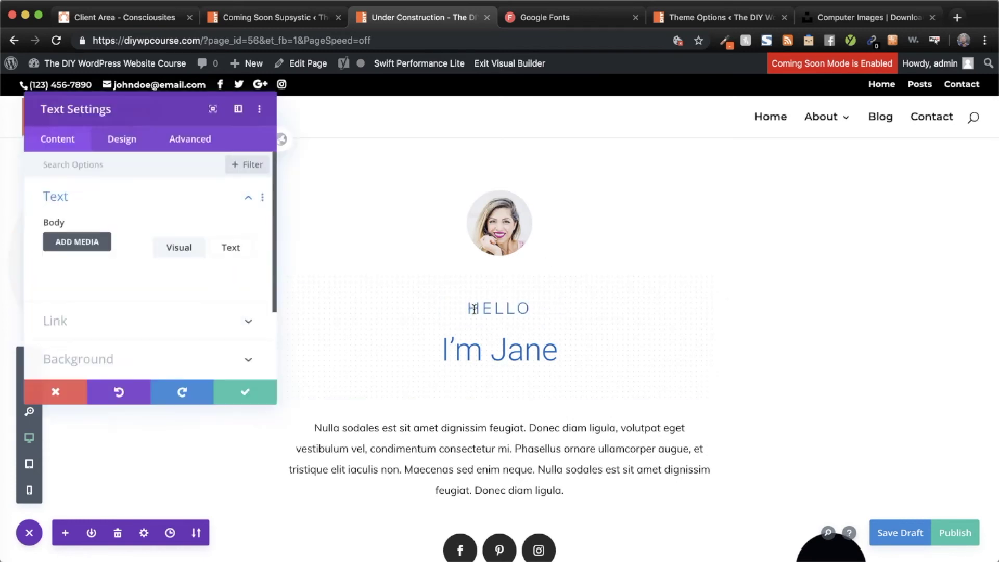
pyautogui.scroll(-2, 67, 318)
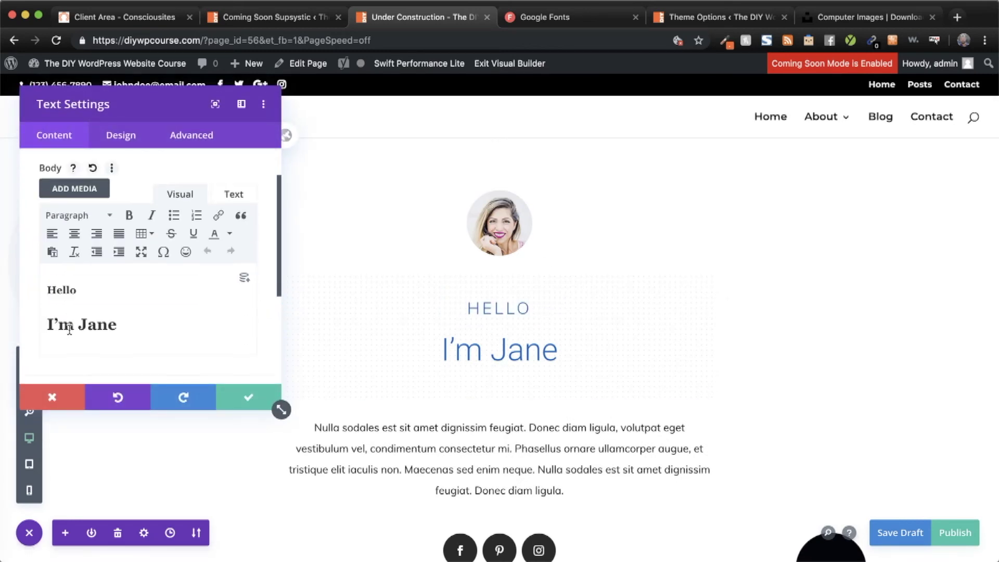
pyautogui.click(55, 289)
pyautogui.doubleClick(42, 289)
pyautogui.press('BackSpace')
# - Replace the remaining heading in the text module with "We're Getting a Facelift!" and save the module
pyautogui.press('super+a')
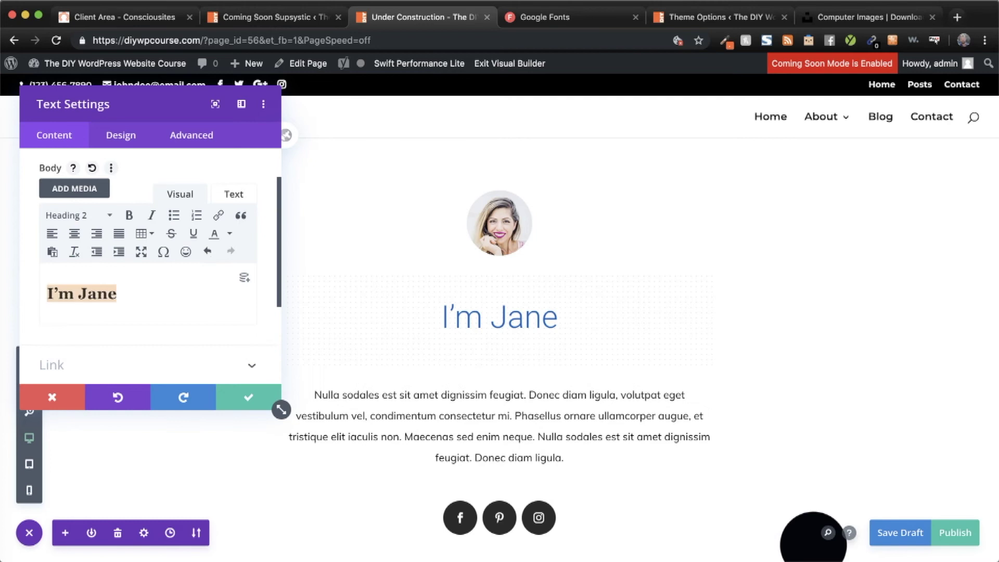
pyautogui.write('come')
pyautogui.press('BackSpace')
pyautogui.press('BackSpace')
pyautogui.press('BackSpace')
pyautogui.press('BackSpace')
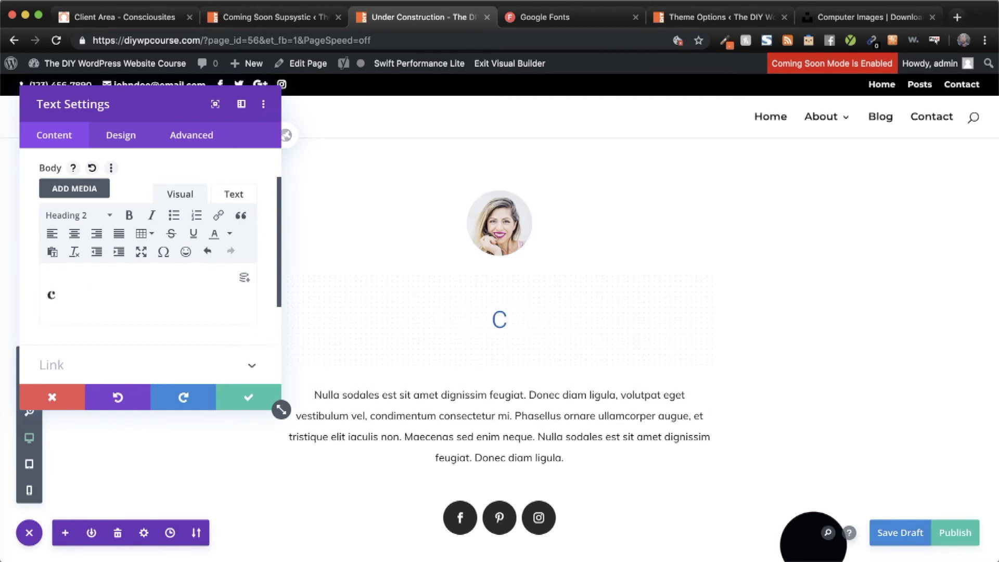
pyautogui.write("We're Gettin")
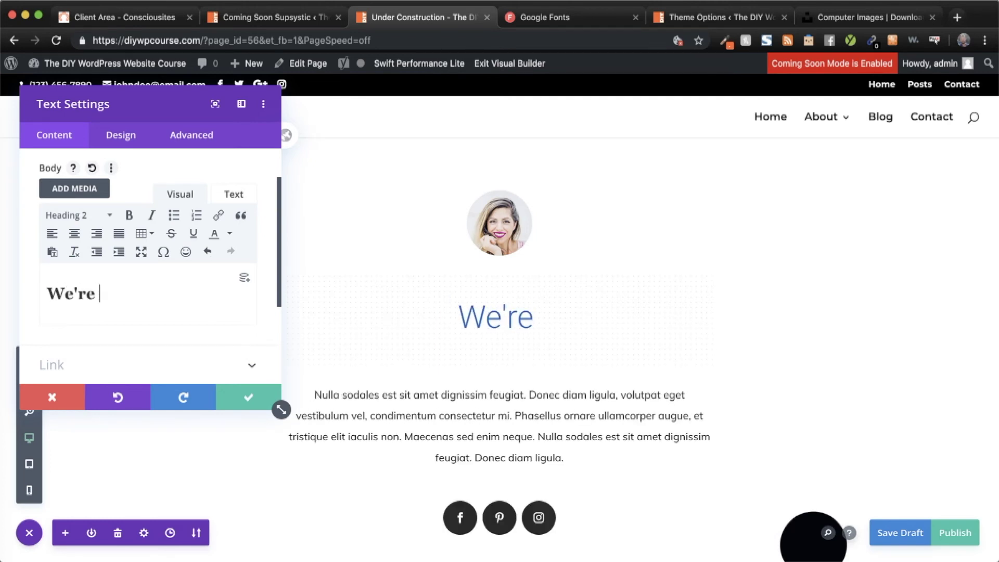
pyautogui.write('Facelift!')
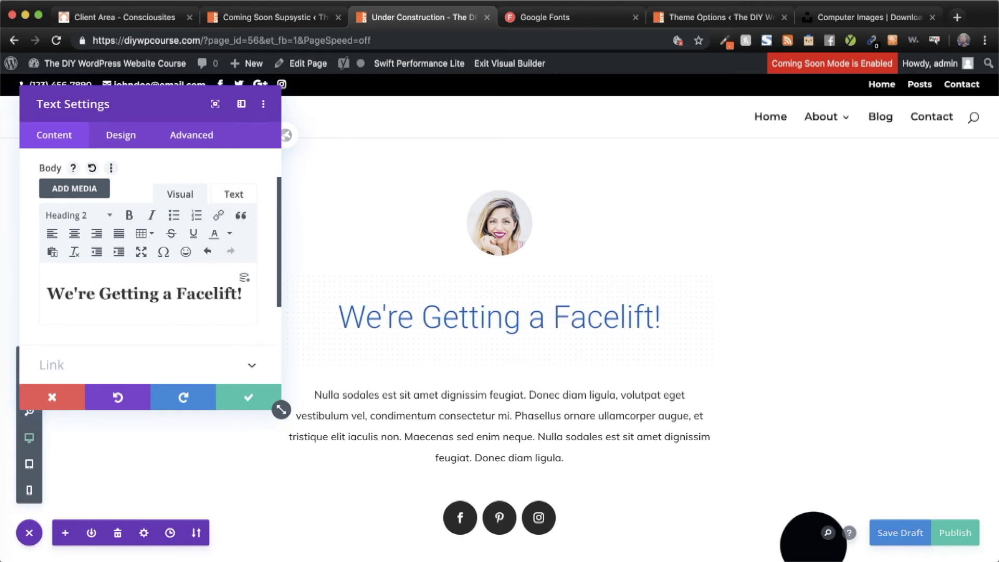
pyautogui.click(249, 397)
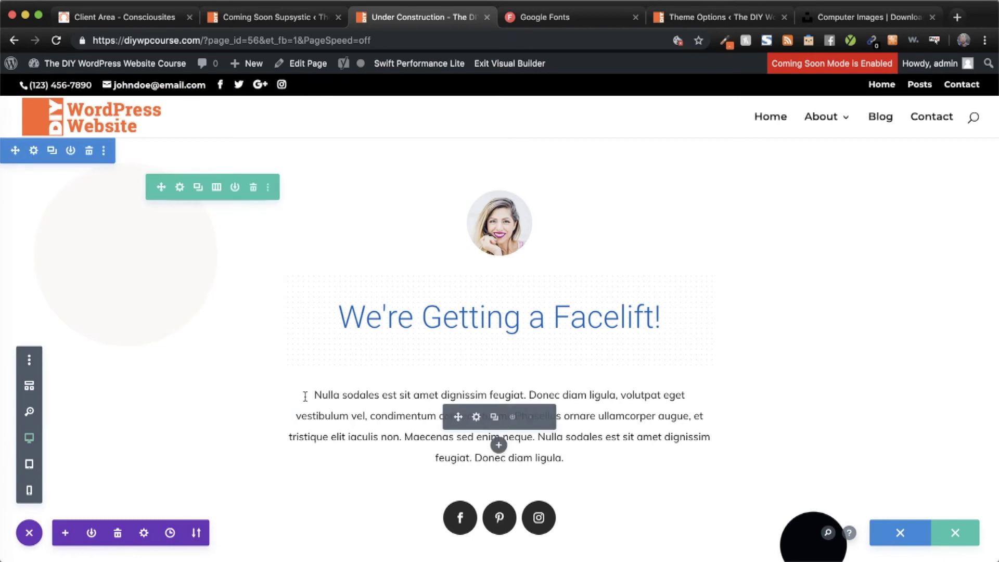
# - Delete the "Book a Free Consultation" button below the social media icons
pyautogui.scroll(-3, 498, 446)
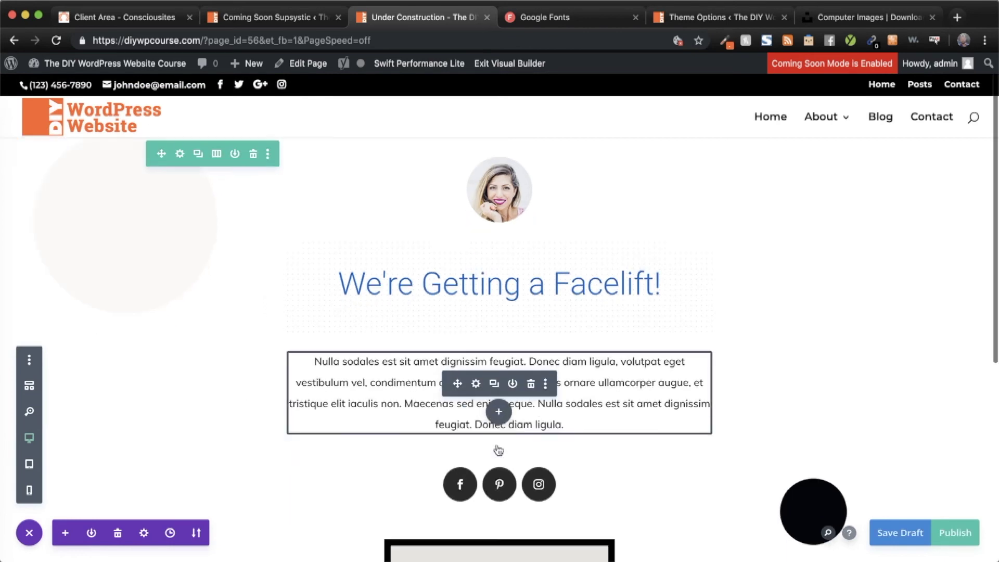
pyautogui.scroll(-3, 530, 359)
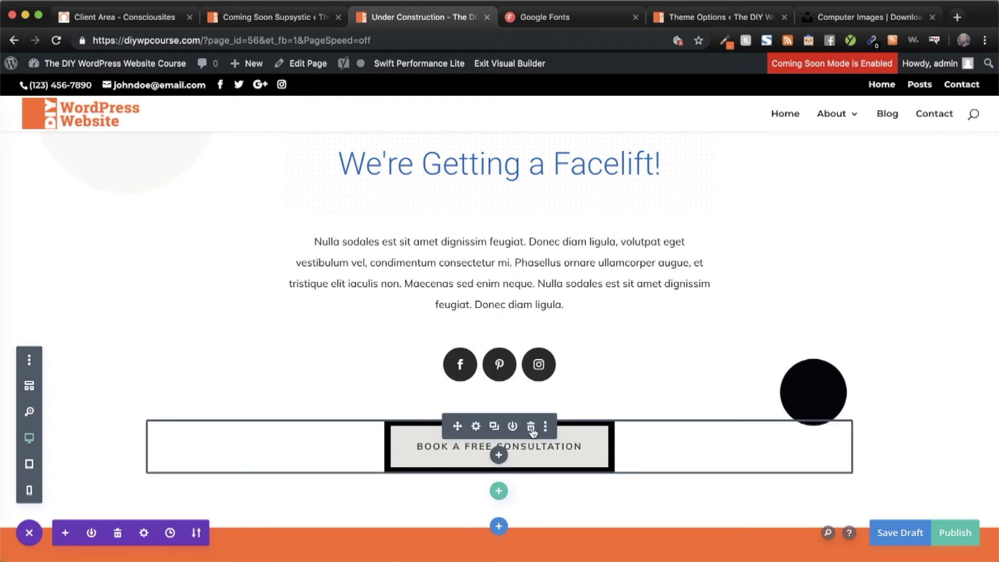
pyautogui.click(531, 429)
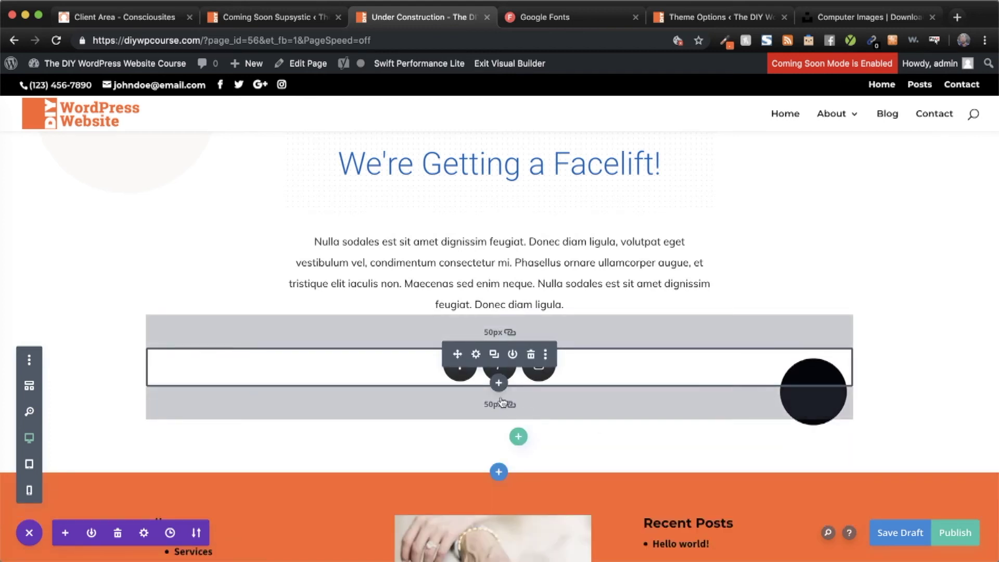
# - Insert a Countdown Timer module below the social media icons
pyautogui.click(498, 385)
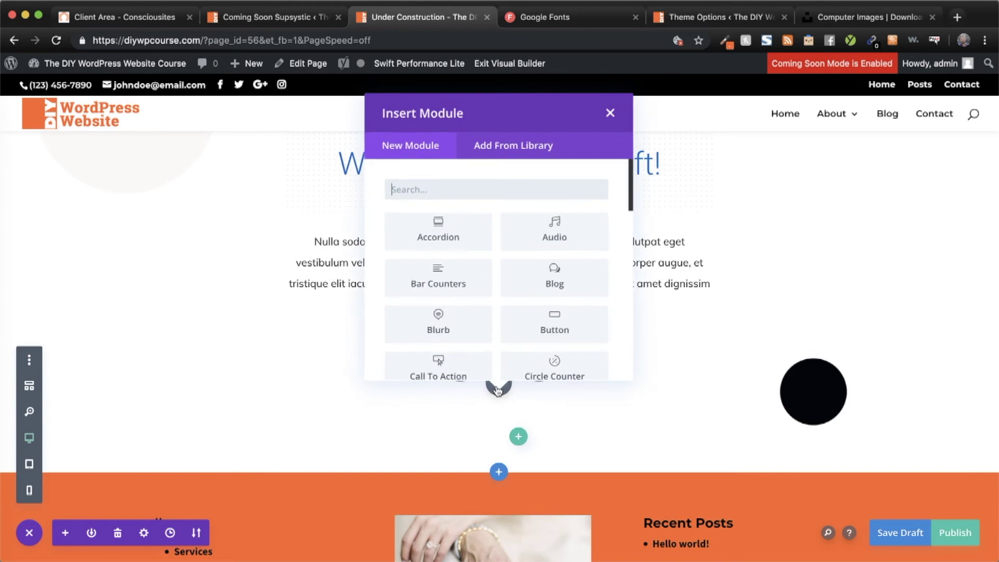
pyautogui.scroll(-3, 562, 358)
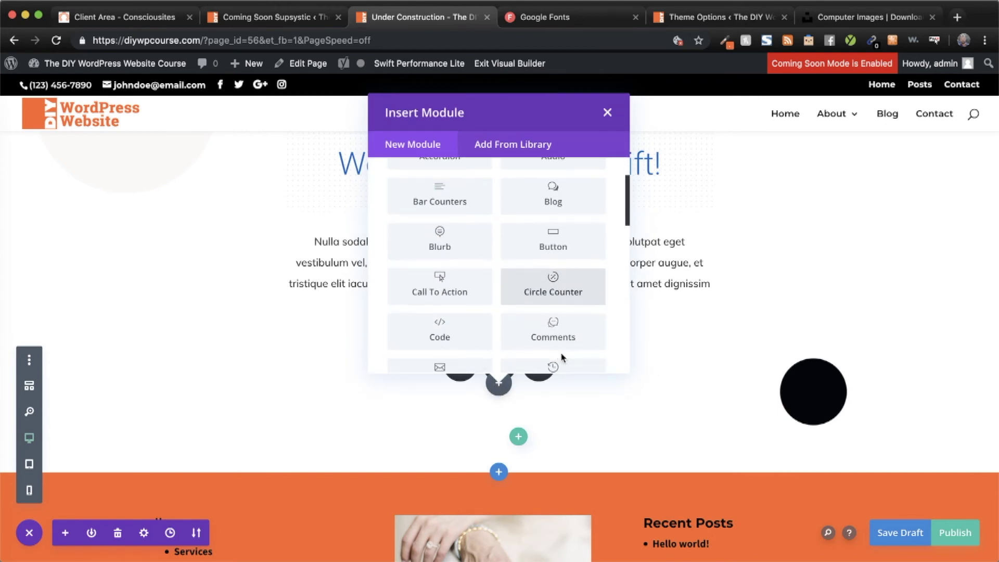
pyautogui.scroll(-3, 526, 349)
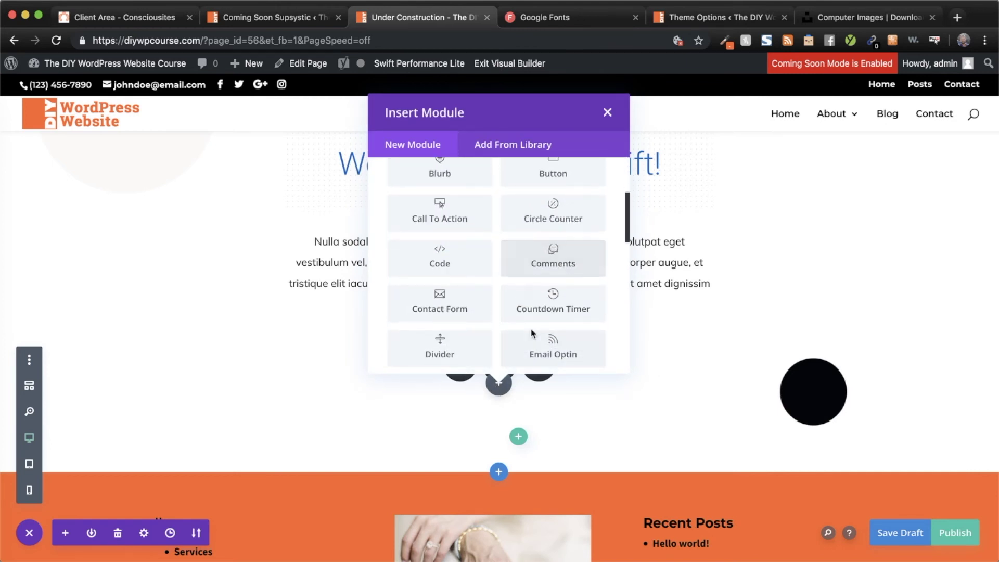
pyautogui.click(541, 311)
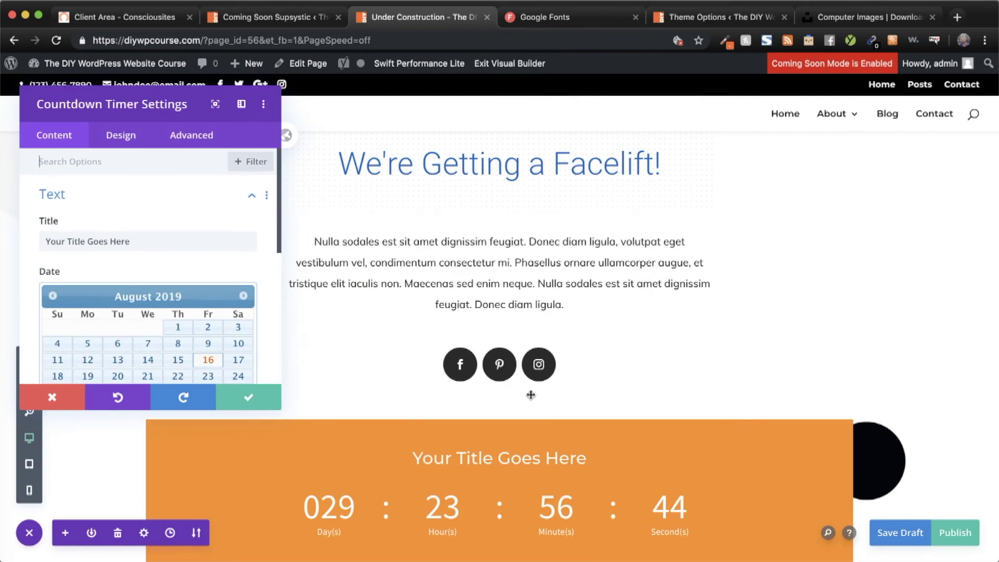
# - Set the countdown timer's title to "Visit us again in:"
pyautogui.scroll(-3, 531, 395)
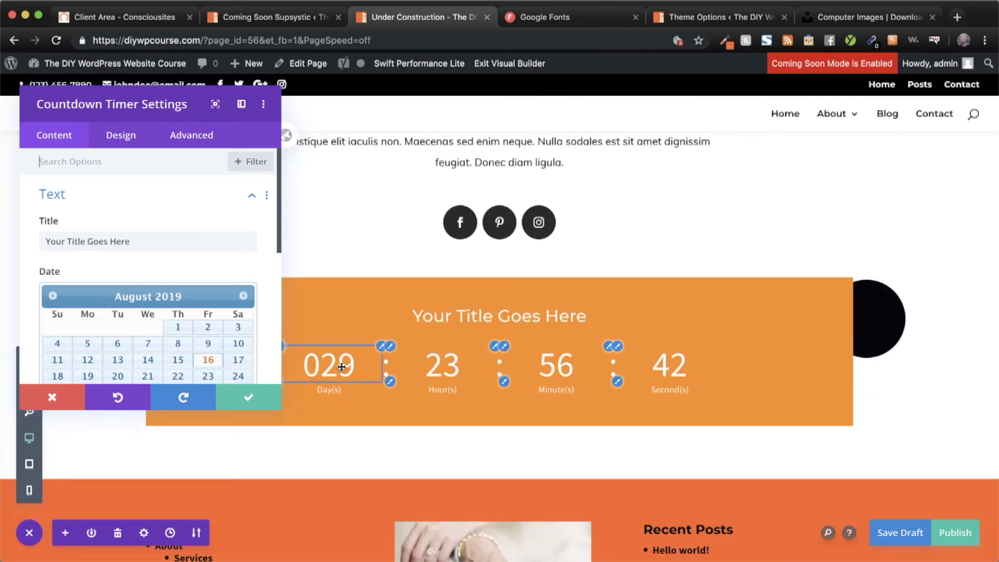
pyautogui.click(109, 240)
pyautogui.tripleClick(109, 241)
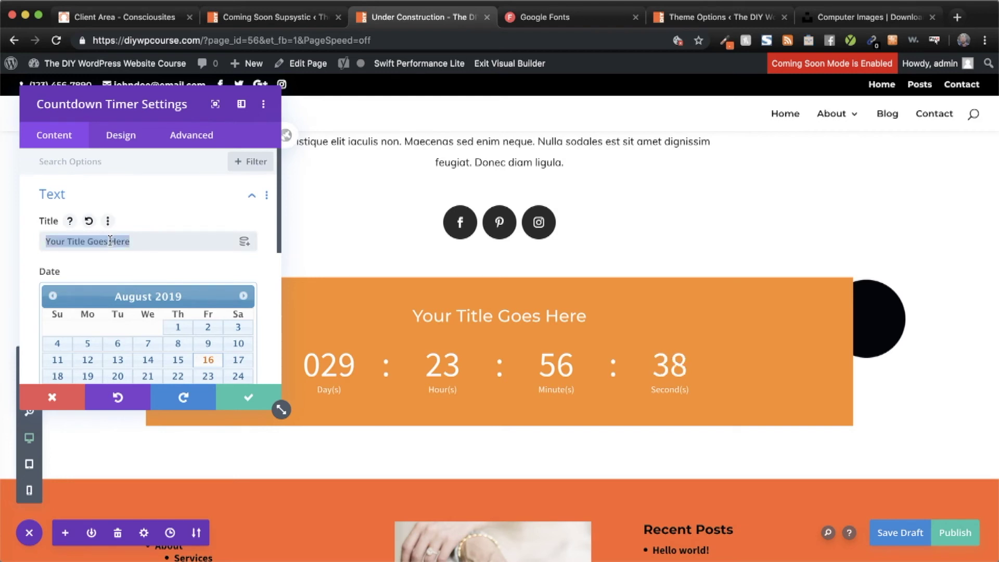
pyautogui.write('Vis')
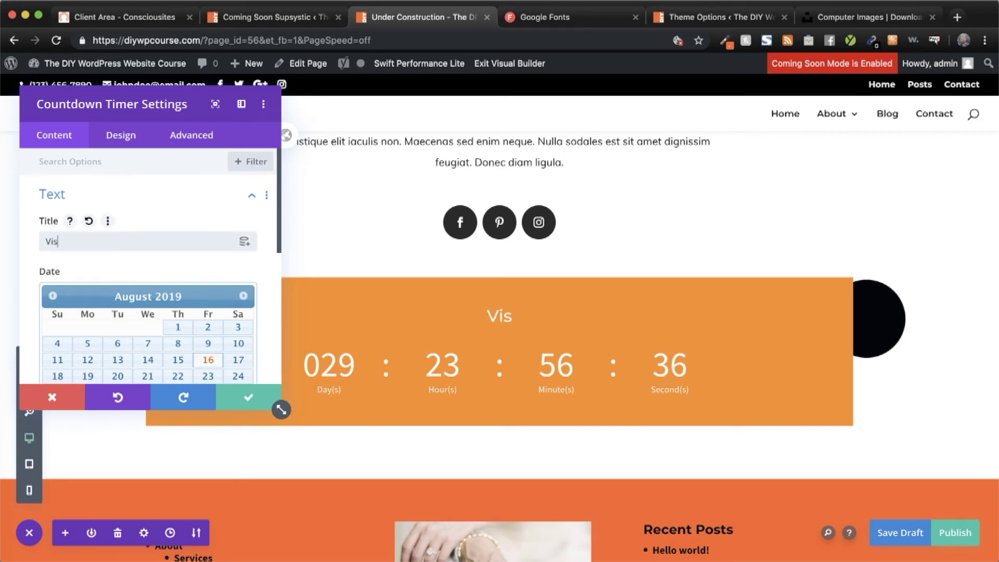
pyautogui.write('it us again in:')
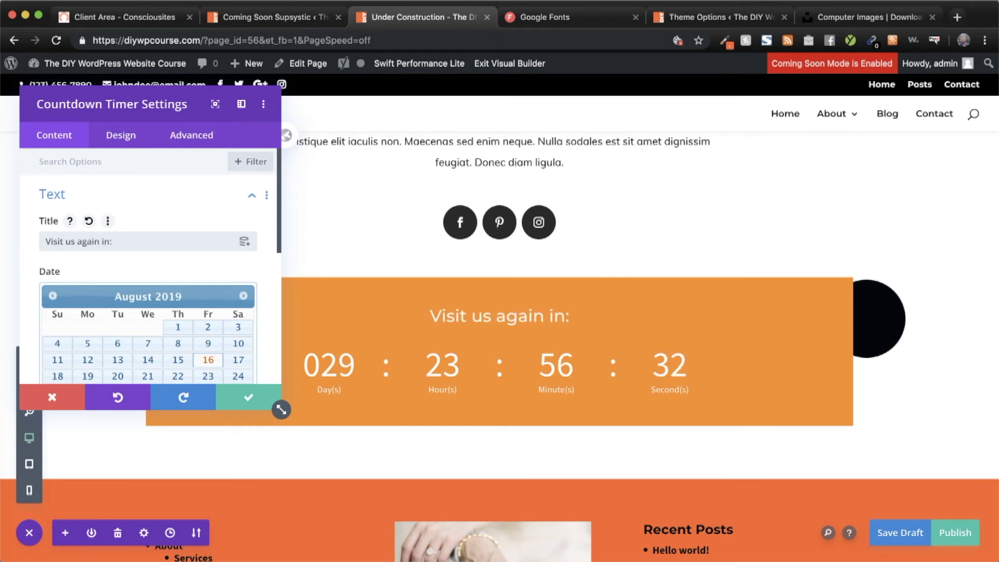
# - Style the countdown timer's "Visit us again in:" title as uppercase with a Bold font weight
pyautogui.click(431, 315)
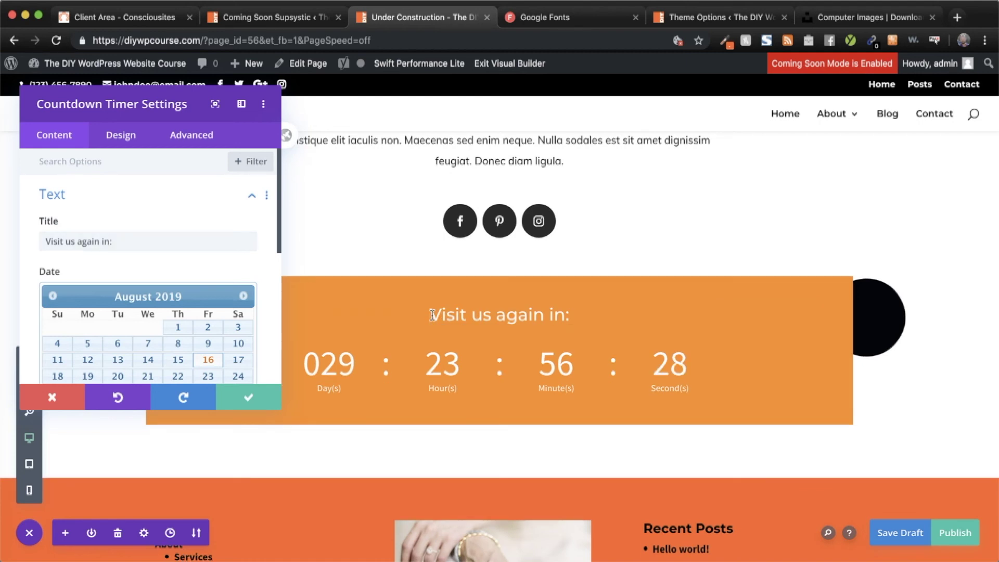
pyautogui.click(241, 103)
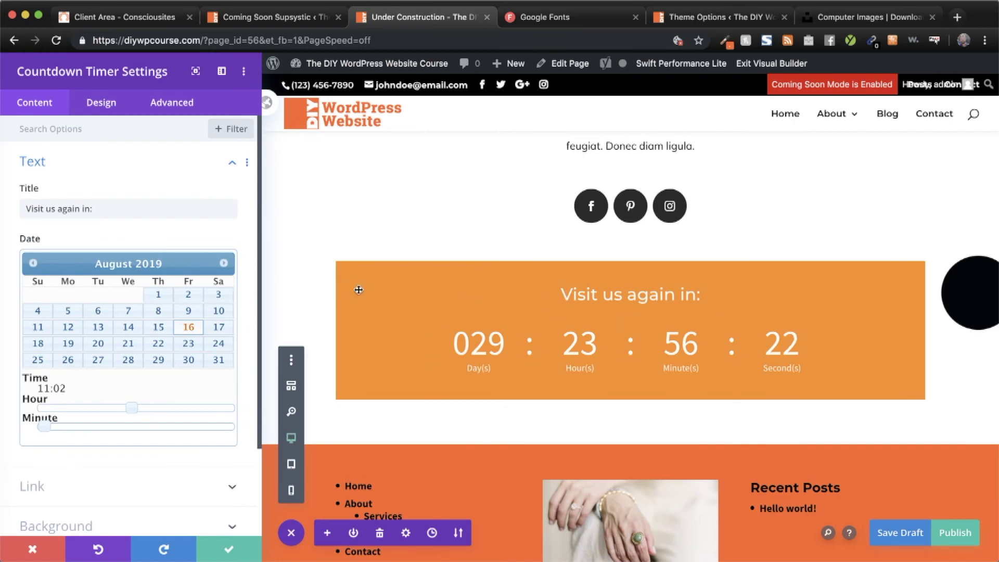
pyautogui.click(360, 289)
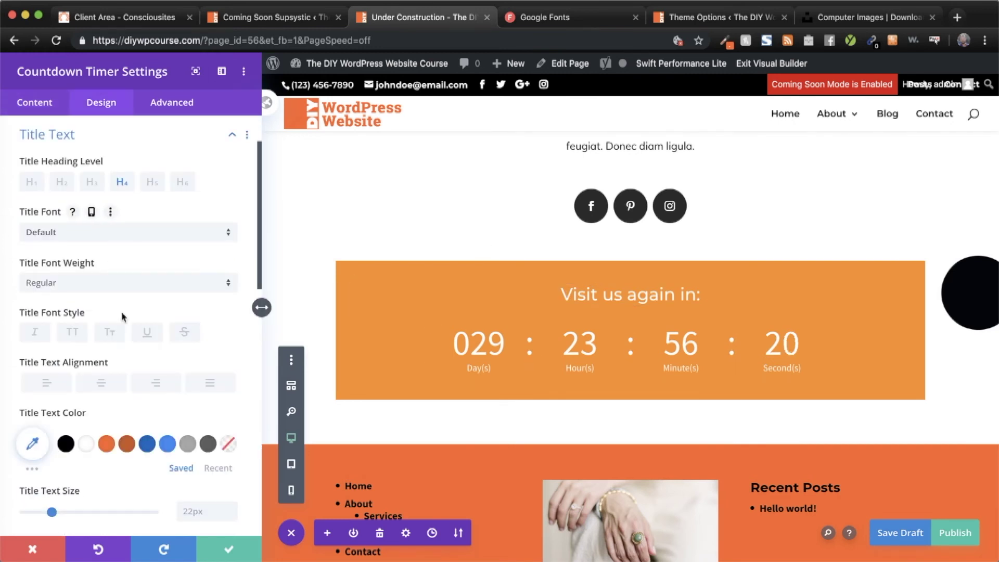
pyautogui.click(78, 336)
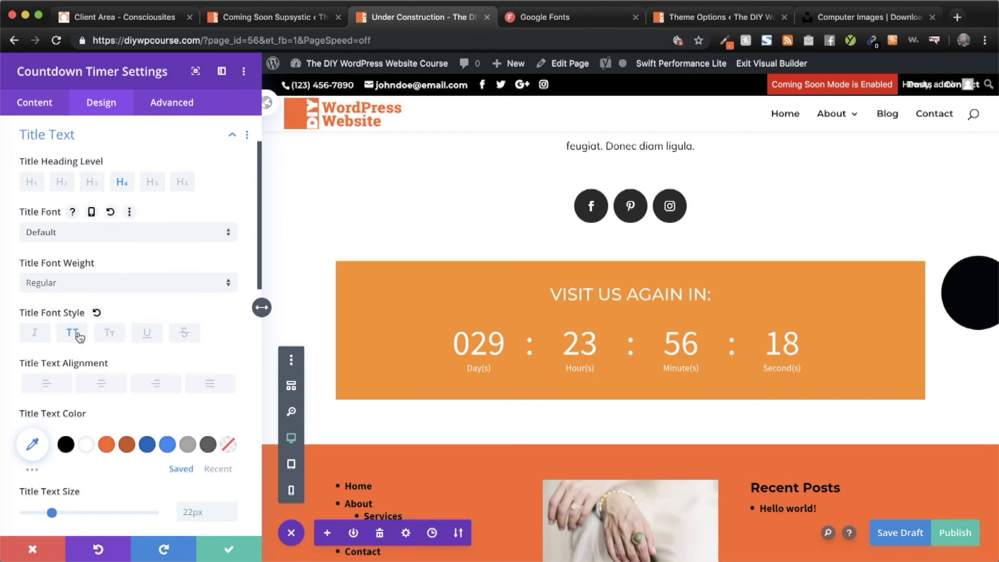
pyautogui.click(57, 282)
pyautogui.click(52, 337)
pyautogui.click(62, 283)
pyautogui.click(69, 364)
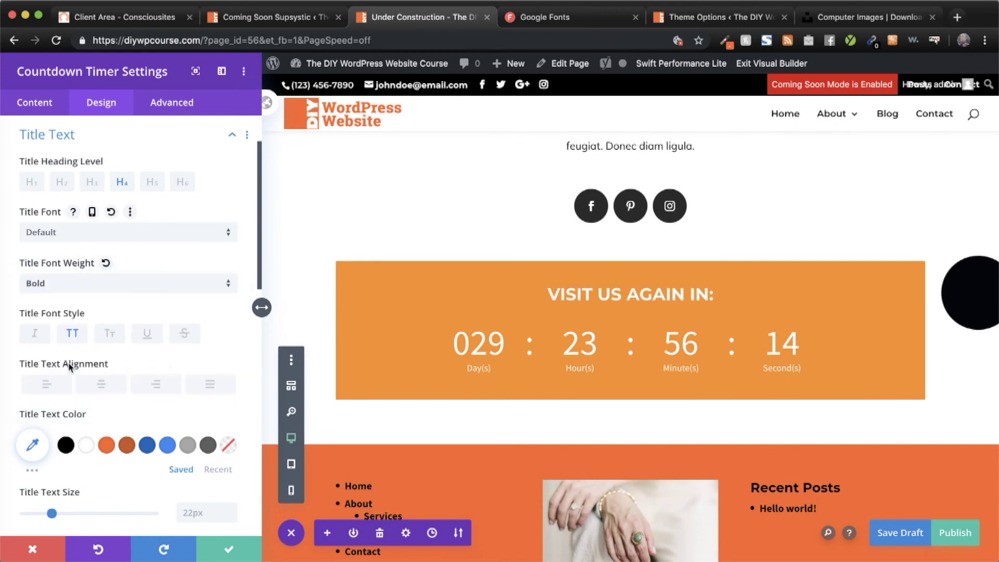
# - Turn off the countdown timer module's background color
pyautogui.click(34, 103)
pyautogui.click(57, 244)
pyautogui.scroll(-1, 58, 247)
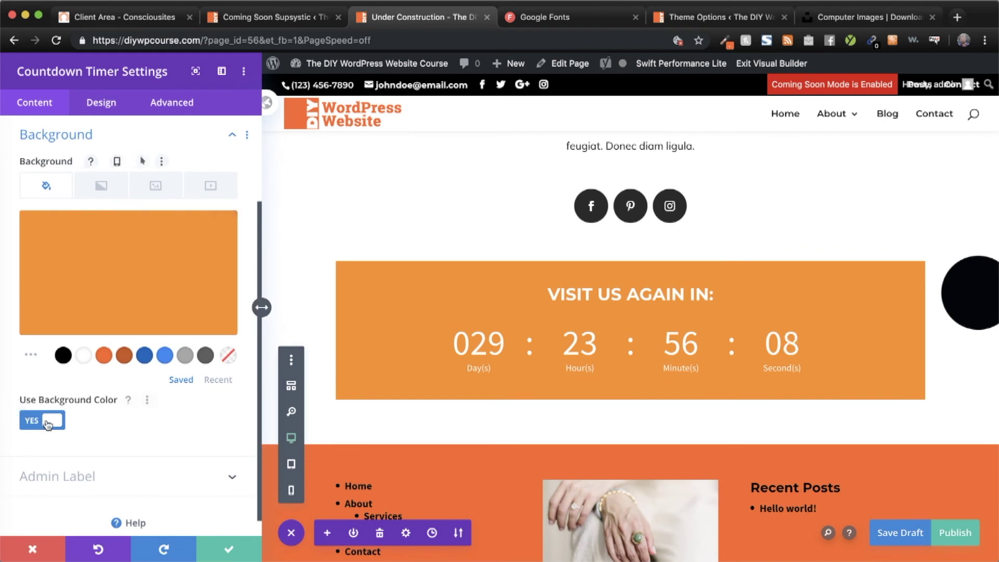
pyautogui.click(46, 431)
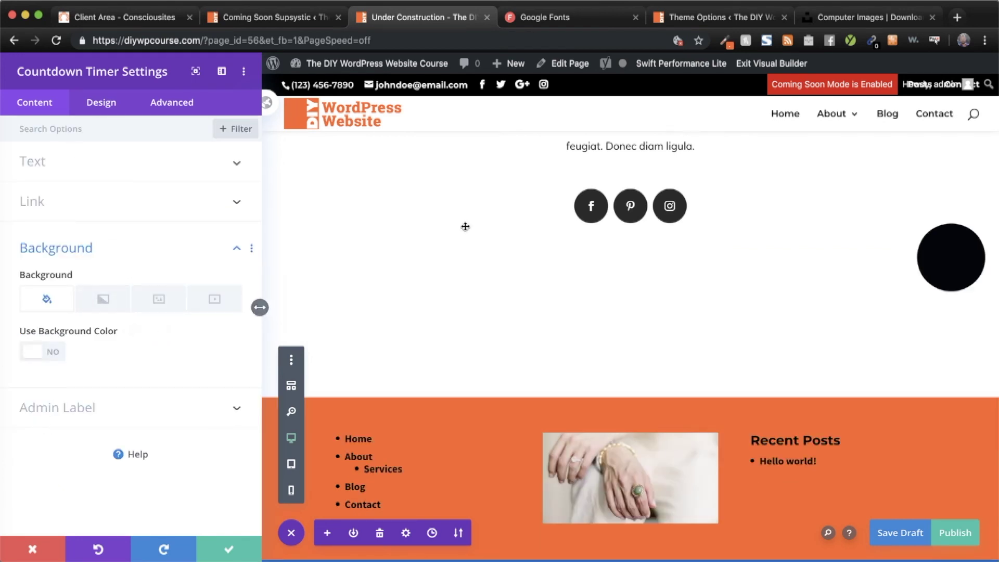
# - Set the countdown timer's text color to Dark and save the module
pyautogui.click(102, 104)
pyautogui.click(50, 175)
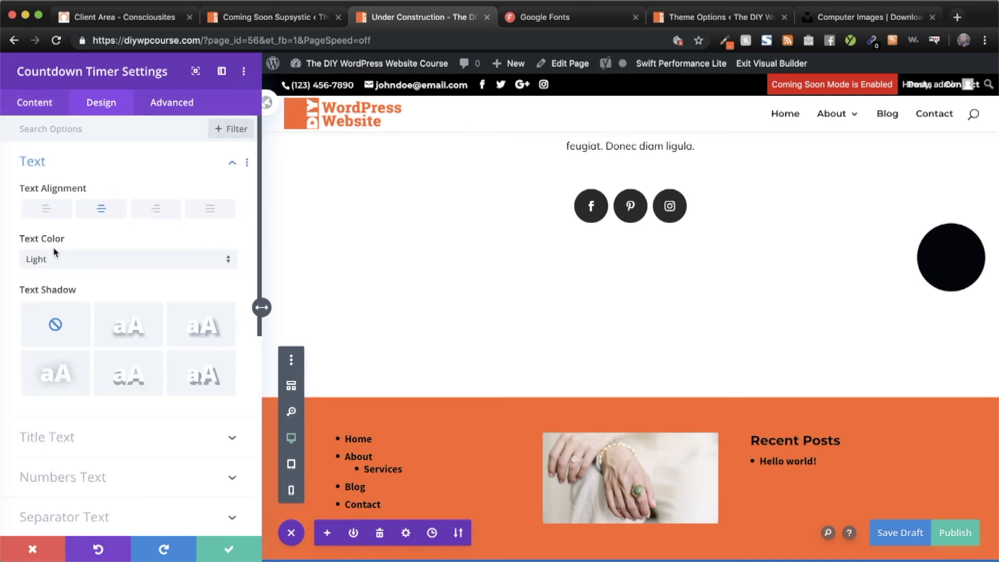
pyautogui.click(54, 264)
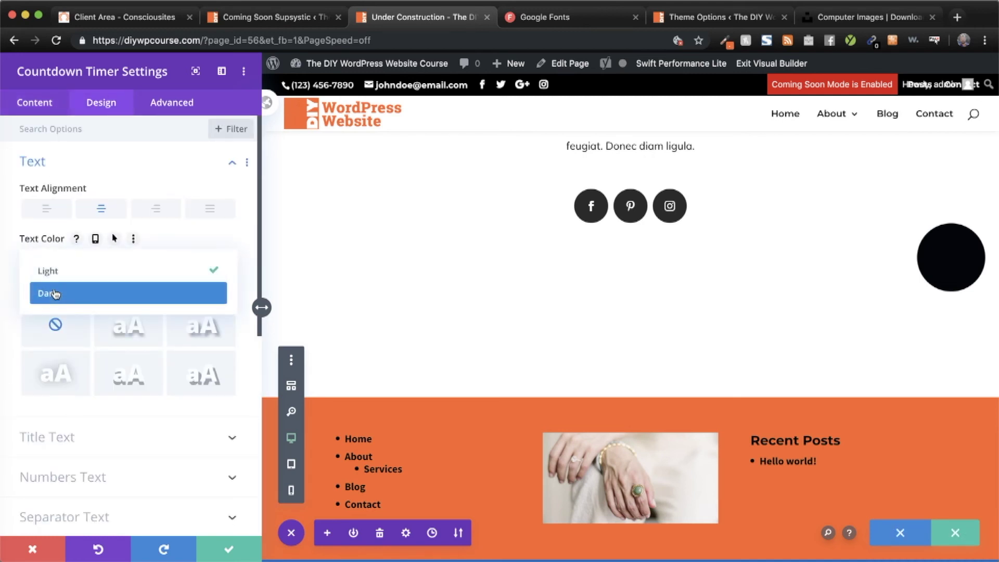
pyautogui.click(47, 292)
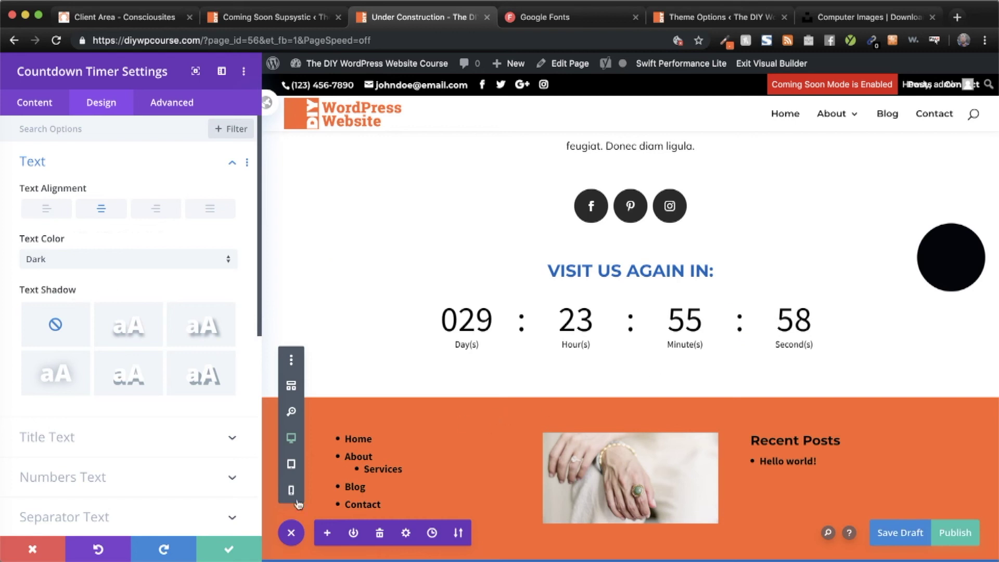
pyautogui.click(246, 553)
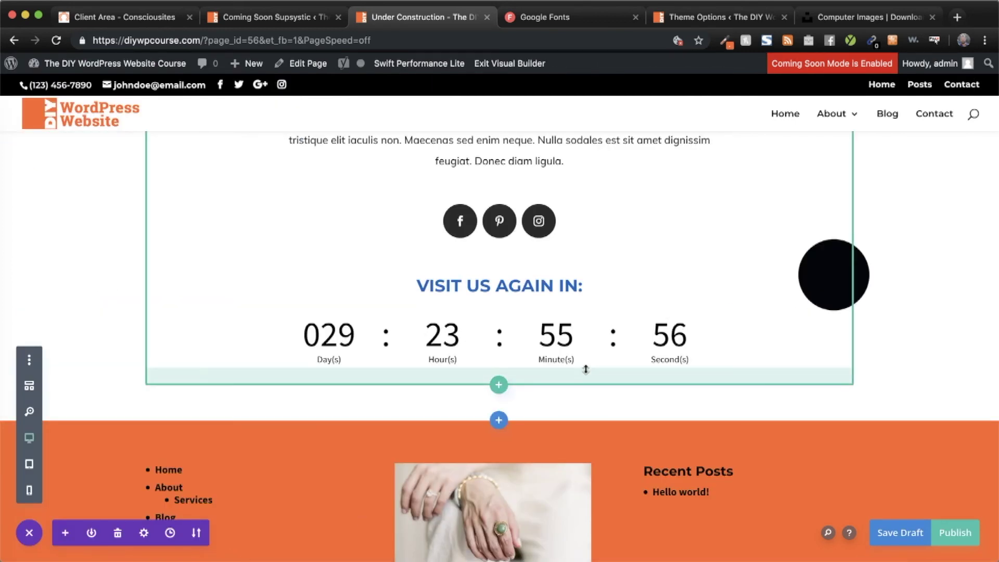
# - Publish the Under Construction page and exit the Visual Builder
pyautogui.scroll(6, 585, 370)
pyautogui.scroll(-5, 585, 369)
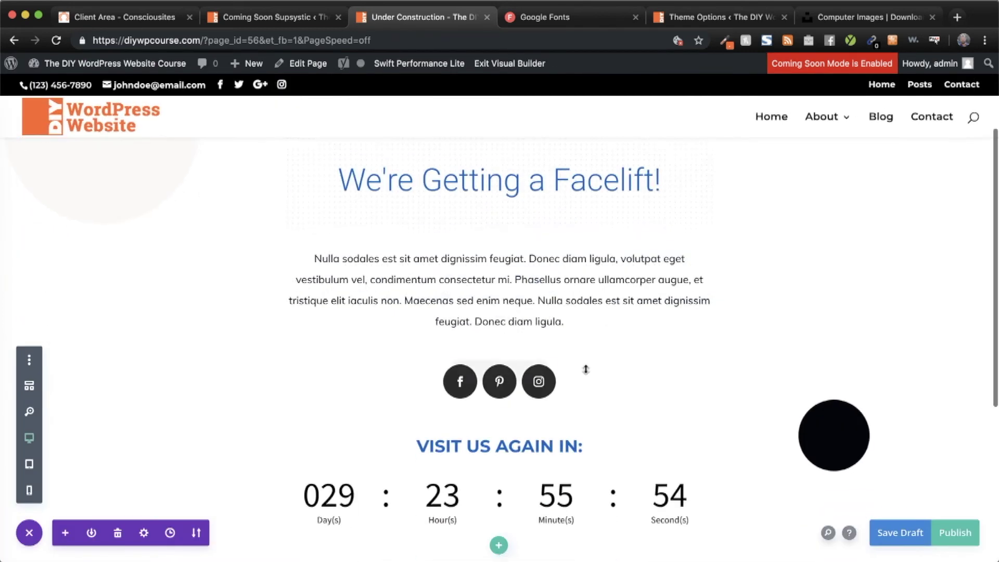
pyautogui.click(946, 531)
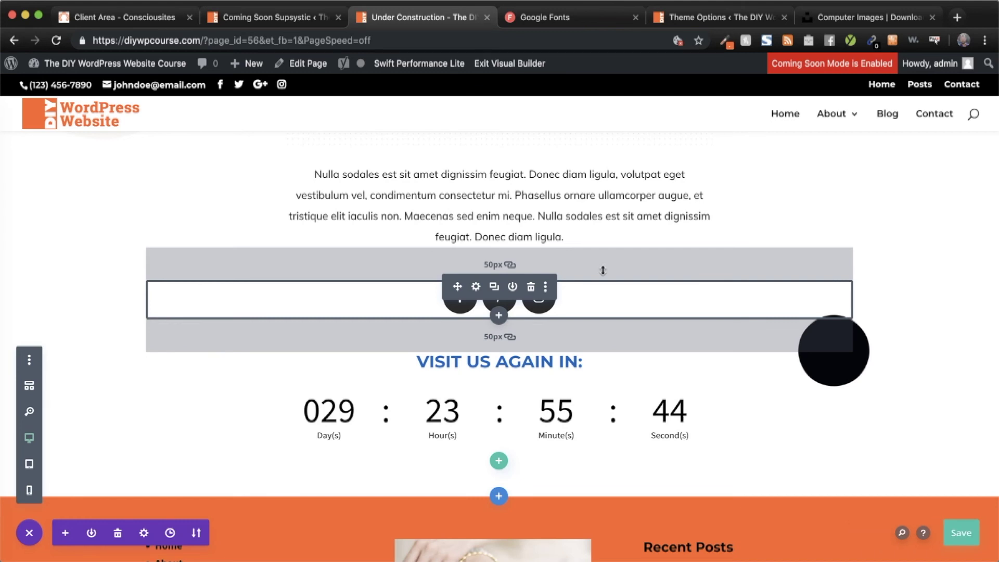
pyautogui.click(501, 66)
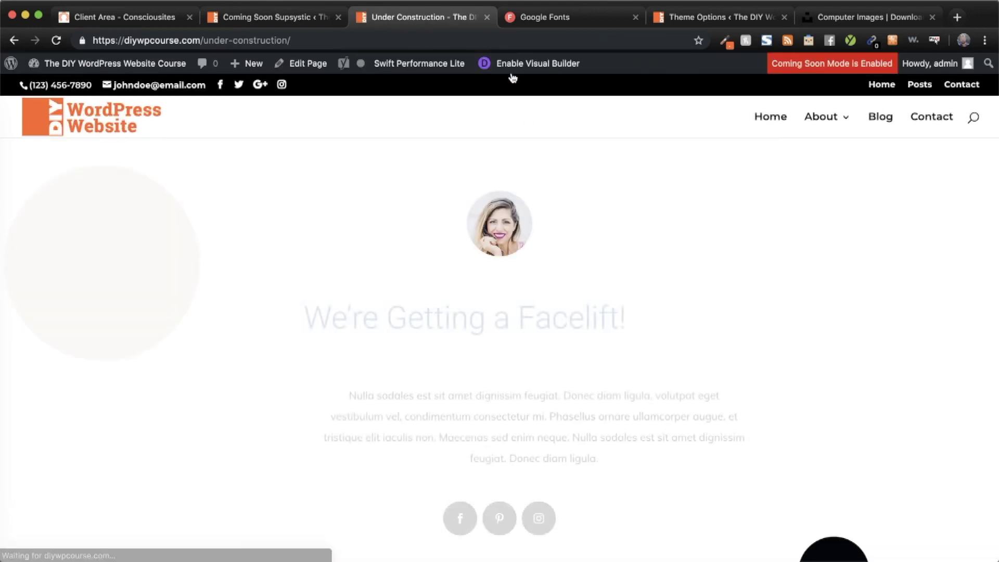
# - Copy the Under Construction page's URL and set Coming Soon Supsystic's plugin mode to Redirect to URL with that address
pyautogui.click(337, 40)
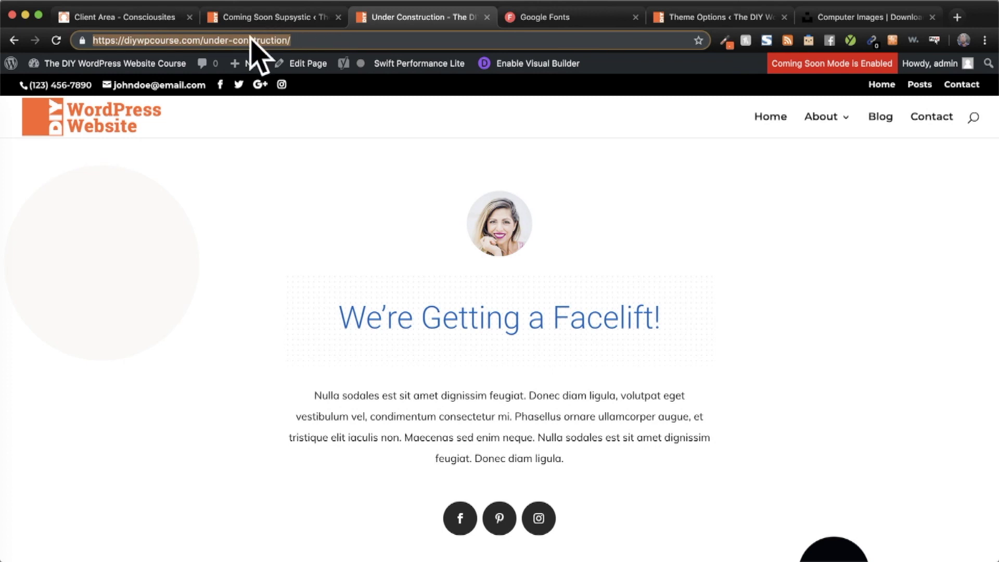
pyautogui.click(263, 18)
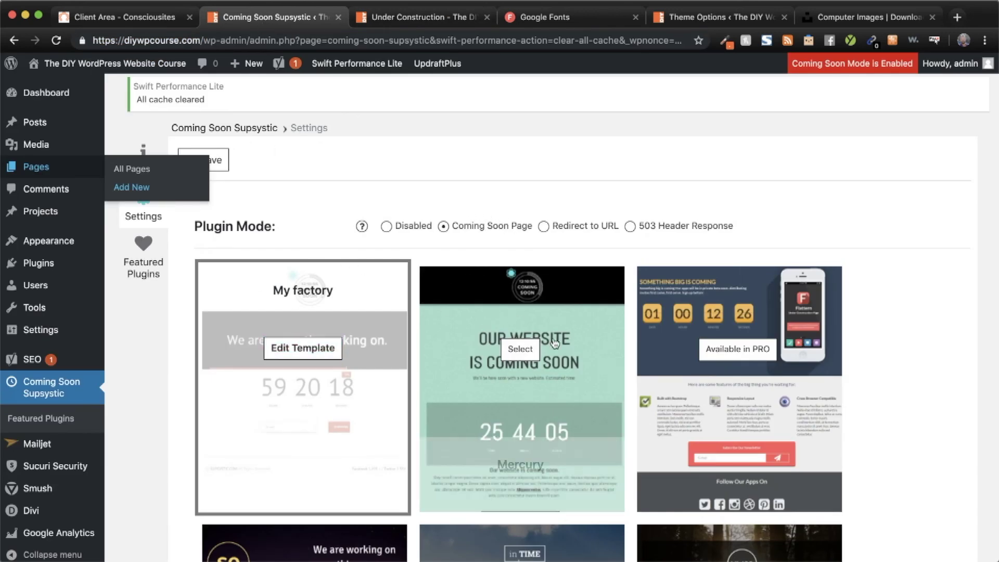
pyautogui.click(560, 231)
pyautogui.press('super+v')
pyautogui.scroll(-3, 630, 354)
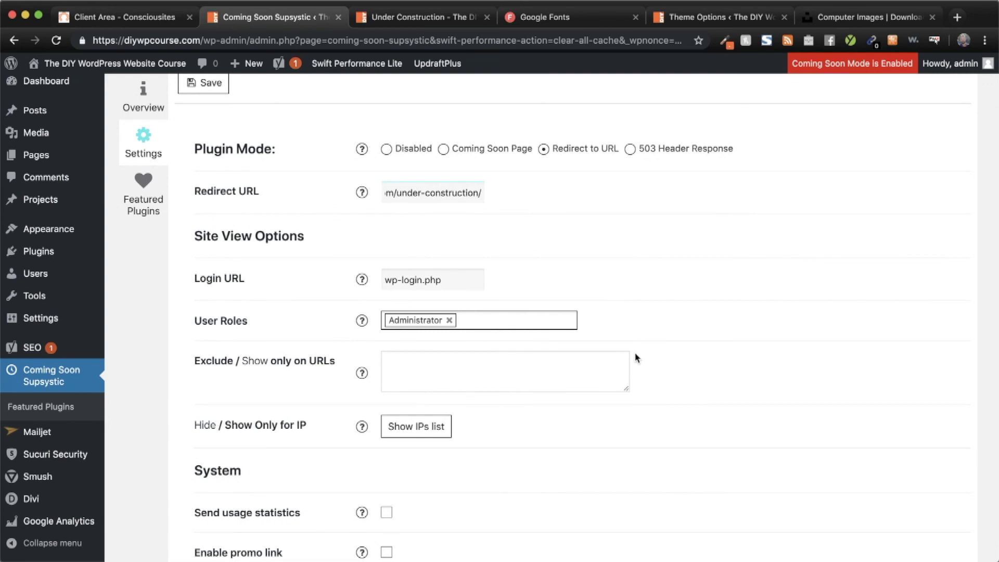
# - Save the Coming Soon Supsystic settings and clear all Swift Performance Lite cache
pyautogui.scroll(3, 298, 355)
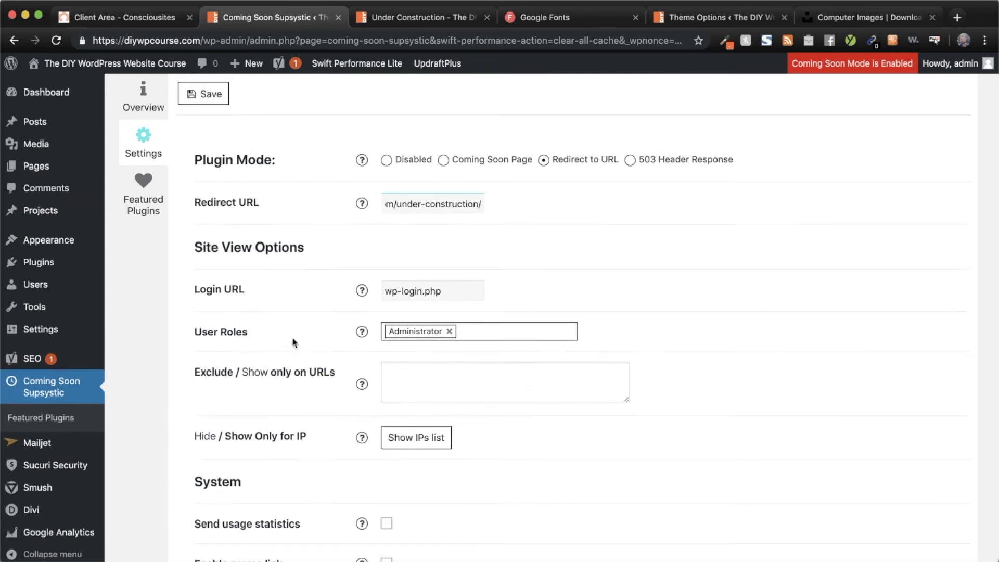
pyautogui.click(223, 166)
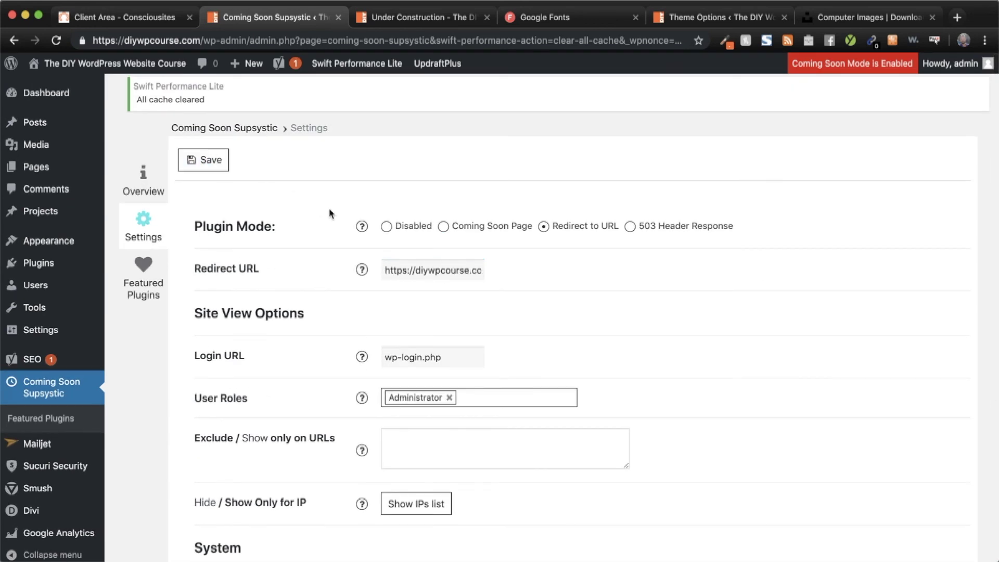
pyautogui.moveTo(333, 63)
pyautogui.click(343, 120)
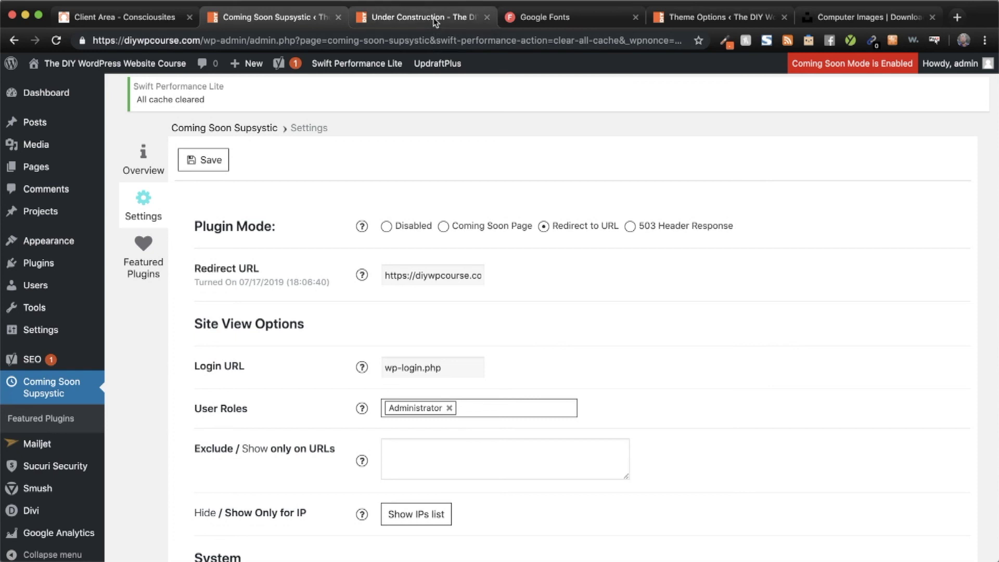
pyautogui.press('super+shift+n')
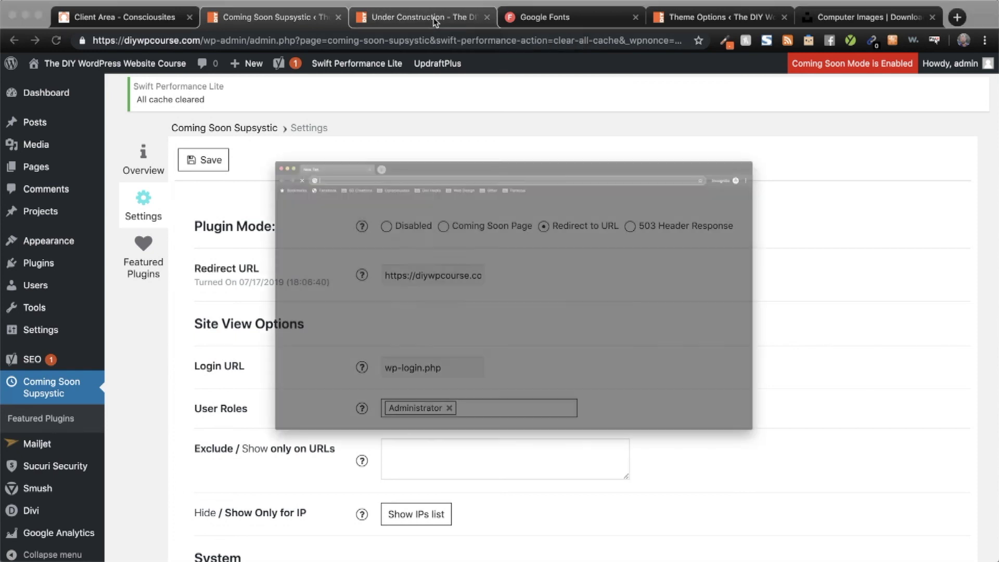
pyautogui.write('https://w')
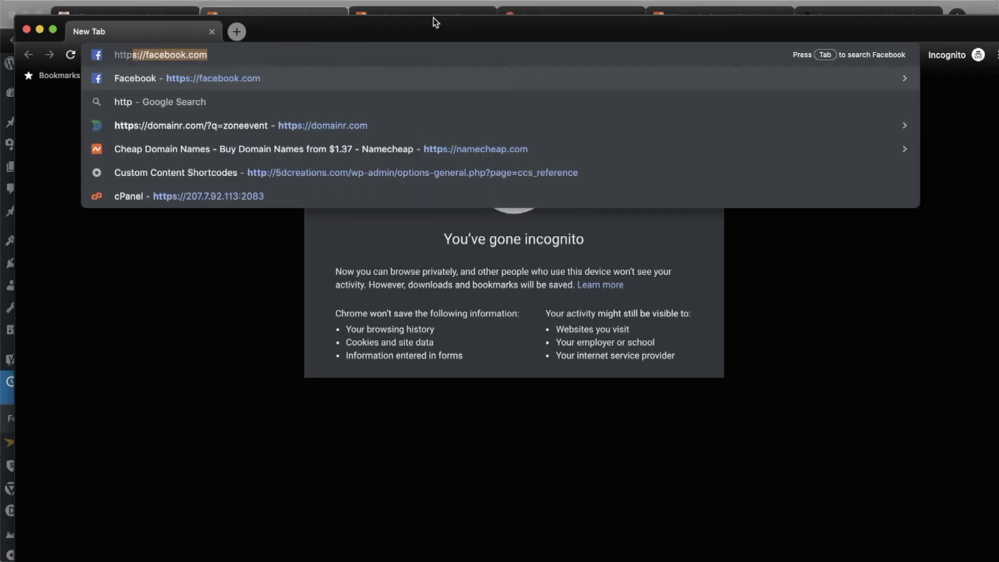
pyautogui.press('BackSpace')
pyautogui.press('BackSpace')
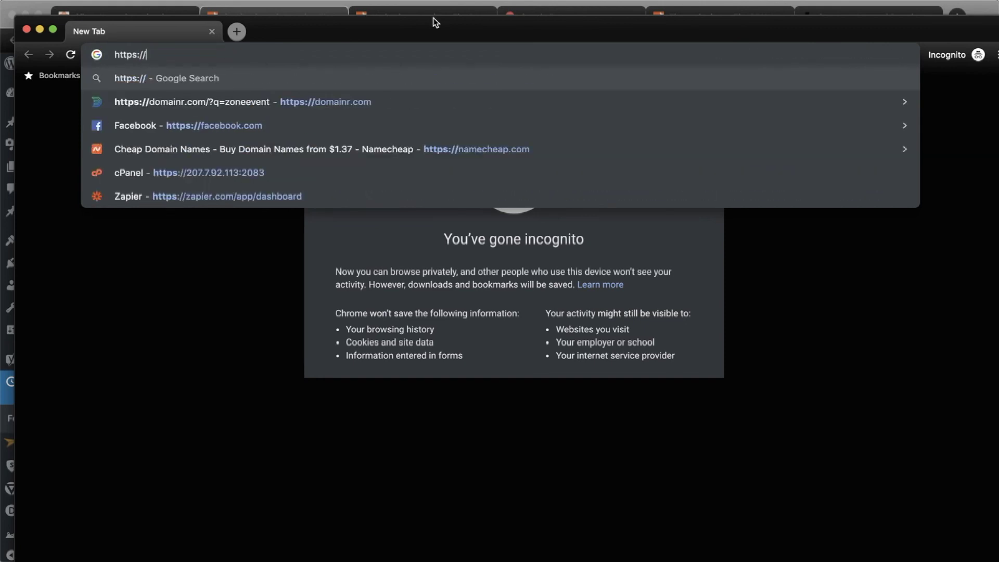
pyautogui.write('diywpcourse.com')
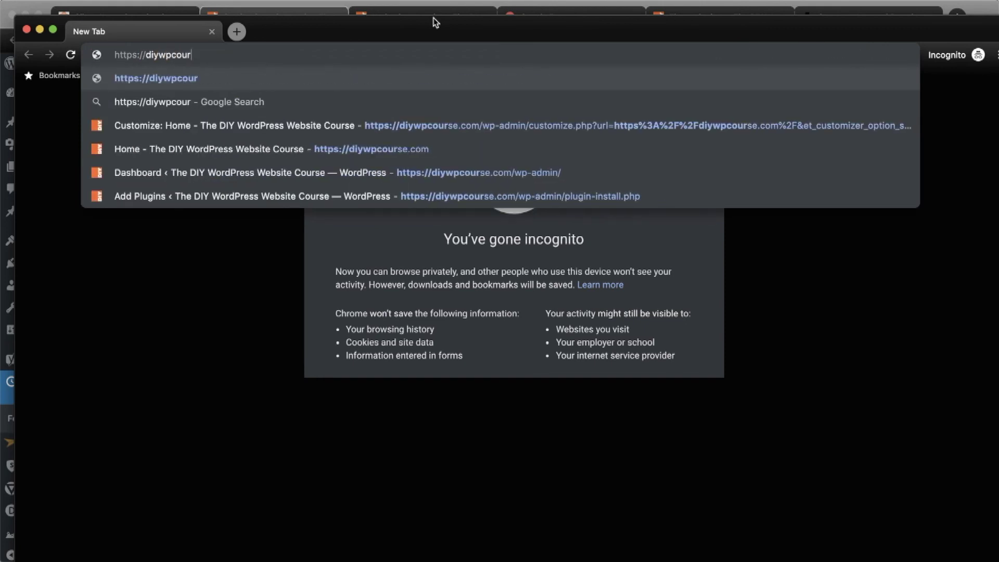
pyautogui.press('Return')
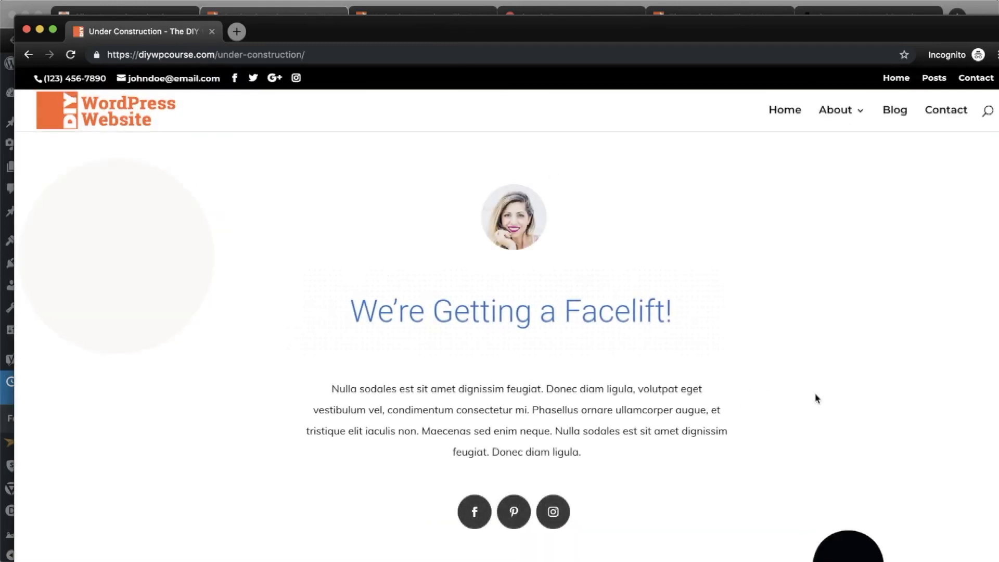
pyautogui.scroll(-6, 816, 398)
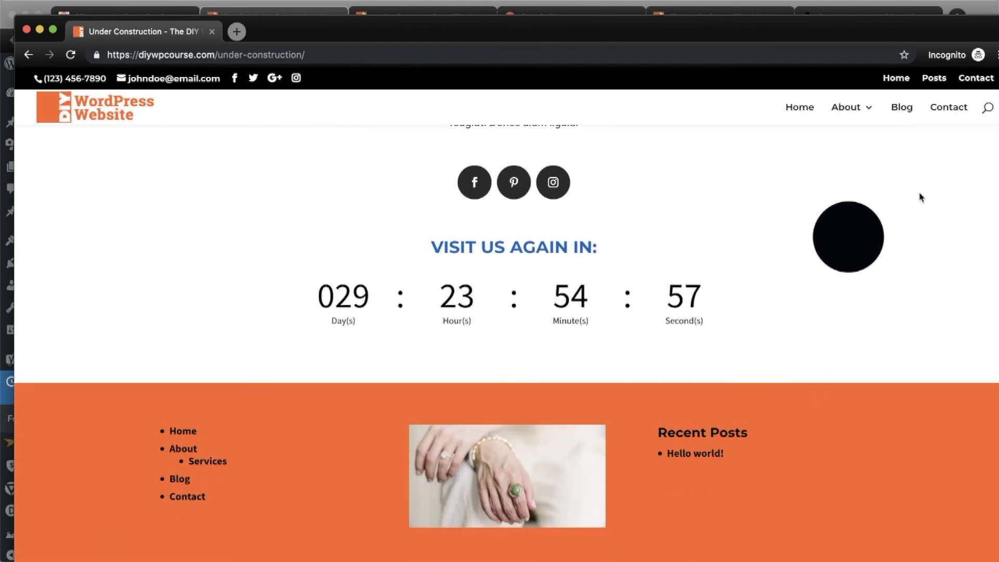
# - Test the Blog, Home and About navigation links as a logged-out visitor, and close the incognito window
pyautogui.click(901, 110)
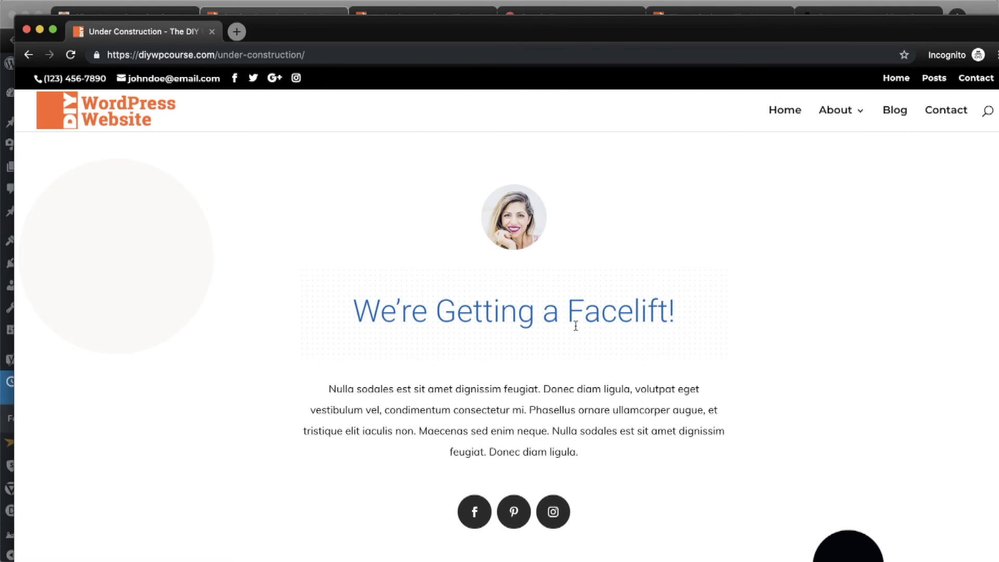
pyautogui.click(785, 114)
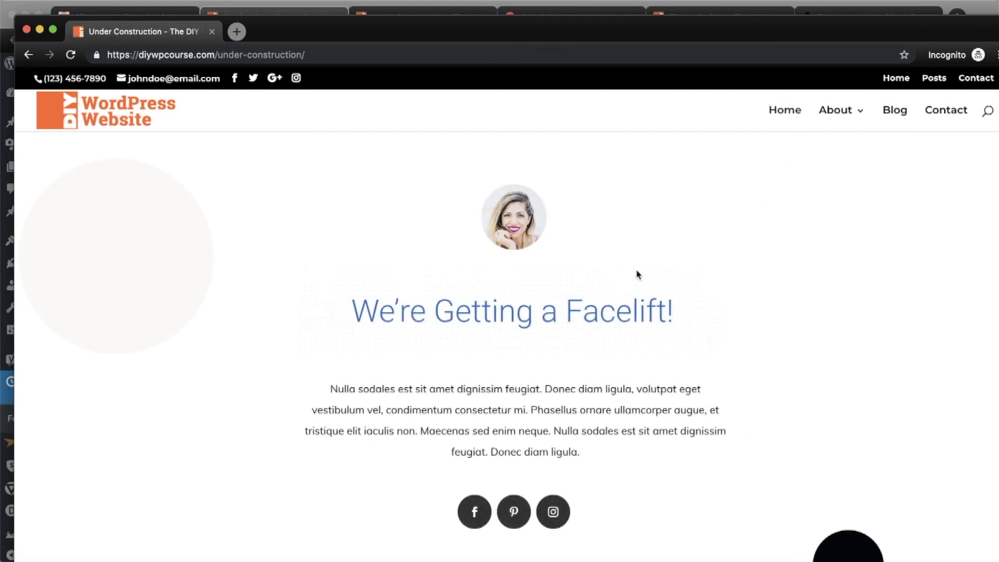
pyautogui.scroll(-3, 638, 274)
pyautogui.scroll(3, 635, 276)
pyautogui.click(834, 114)
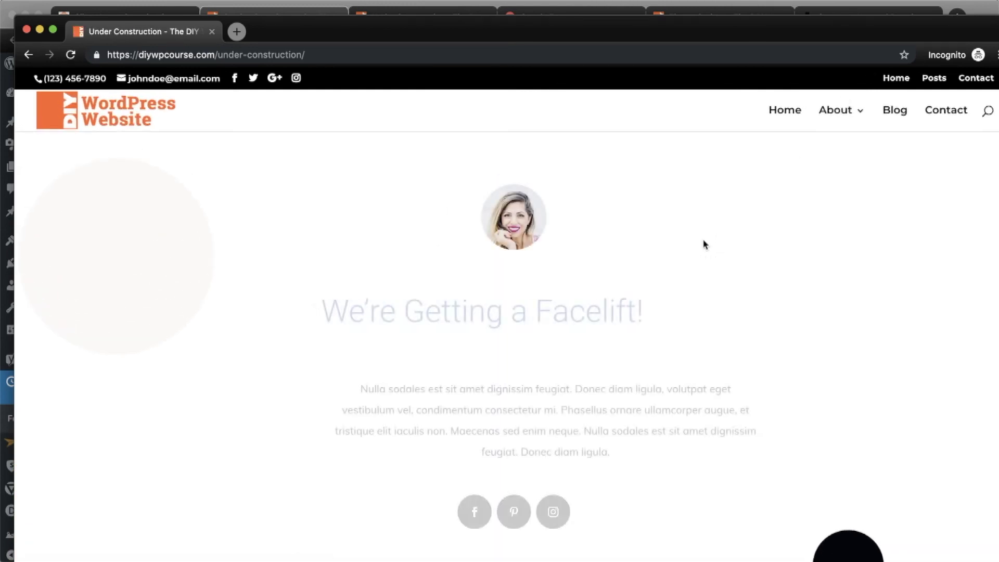
pyautogui.scroll(-3, 704, 244)
pyautogui.scroll(3, 705, 244)
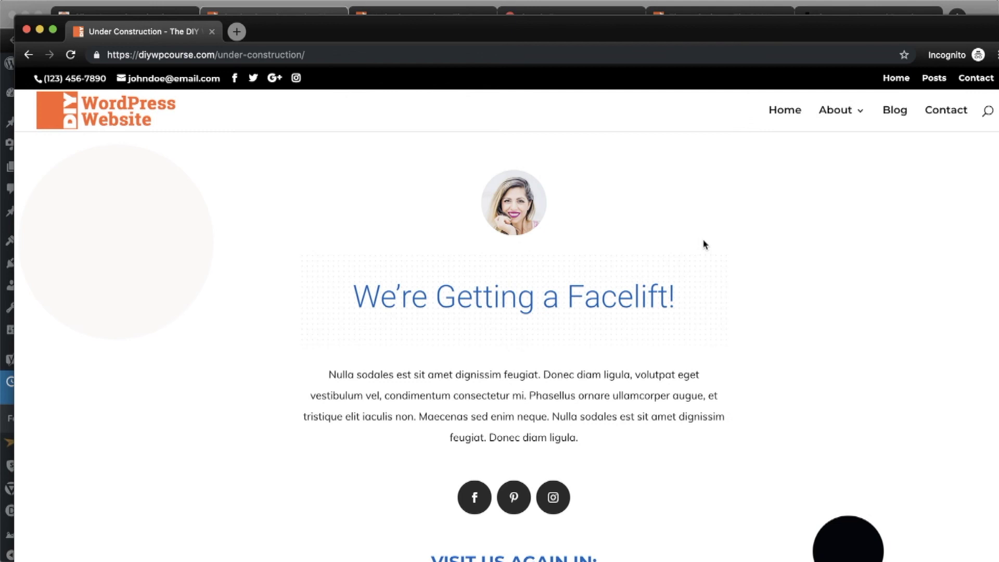
pyautogui.click(26, 30)
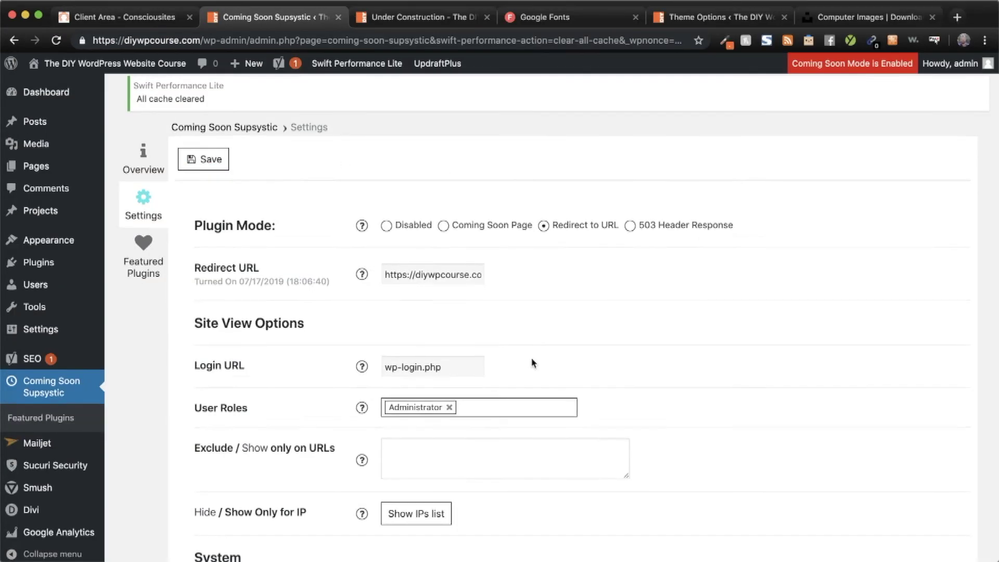
pyautogui.scroll(-5, 533, 363)
pyautogui.scroll(-2, 533, 363)
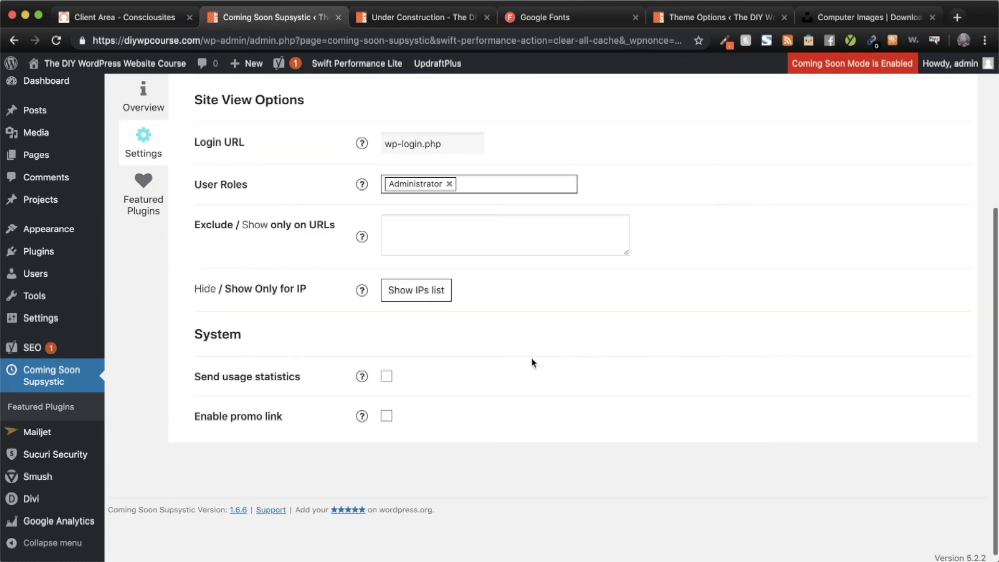
pyautogui.scroll(5, 533, 362)
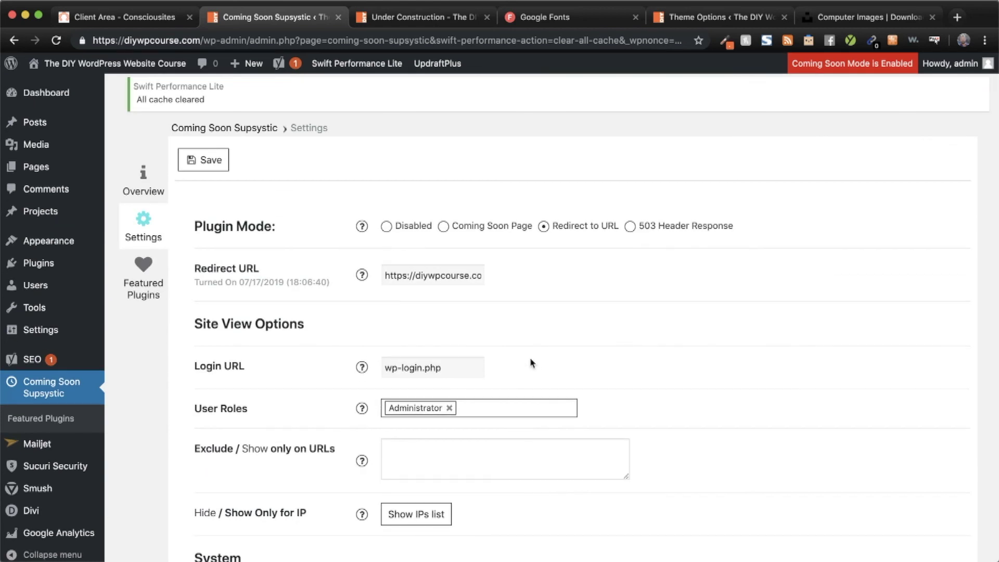